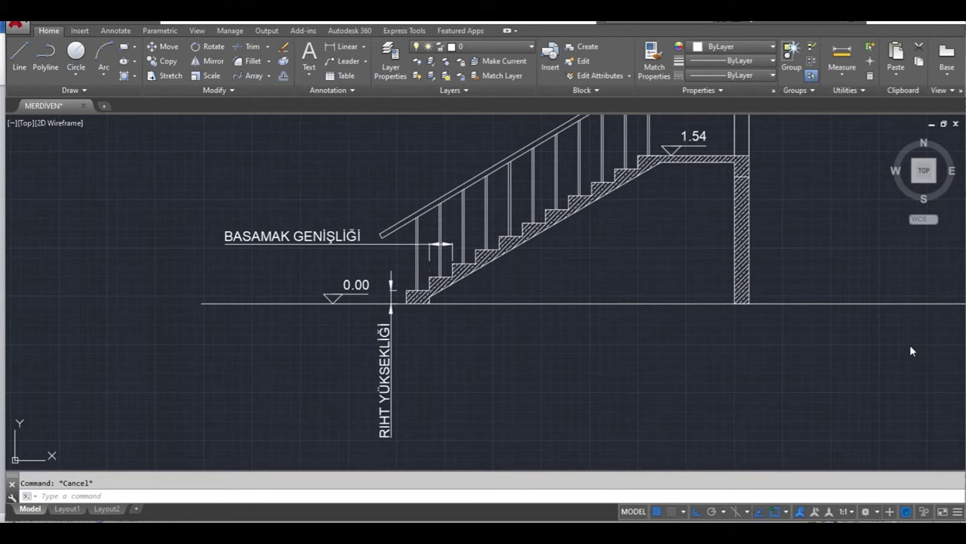
# Pan and zoom across the room, doorway and 240 by 120 stair flight, centring the plan
pyautogui.scroll(-3, 596, 366)
pyautogui.moveTo(295, 320)
pyautogui.mouseDown(button='middle')
pyautogui.moveTo(554, 431)
pyautogui.moveTo(579, 422)
pyautogui.mouseUp(button='middle')
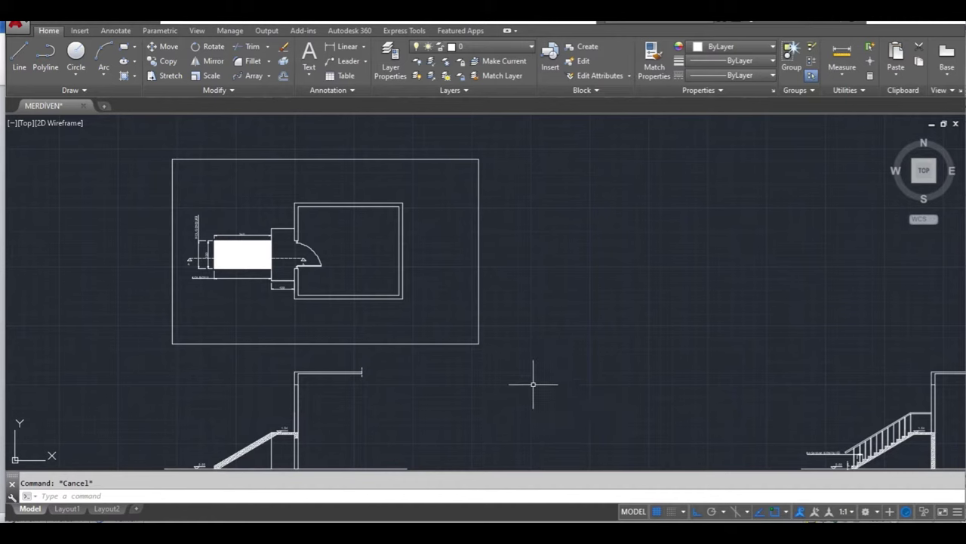
pyautogui.moveTo(381, 332); pyautogui.dragTo(504, 343, button='middle')
pyautogui.scroll(4, 385, 275)
pyautogui.scroll(2, 382, 269)
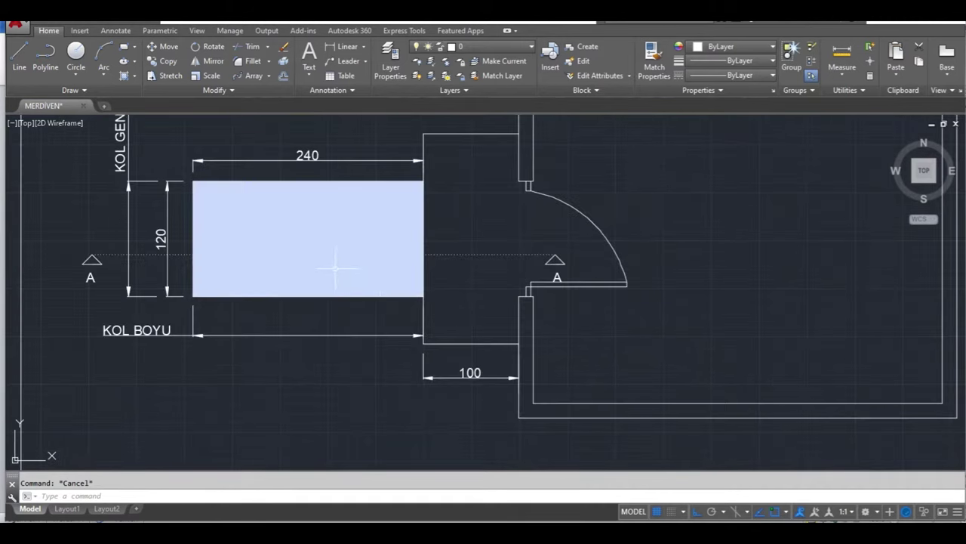
pyautogui.moveTo(289, 362)
pyautogui.mouseDown(button='middle')
pyautogui.moveTo(282, 395)
pyautogui.moveTo(47, 398)
pyautogui.mouseUp(button='middle')
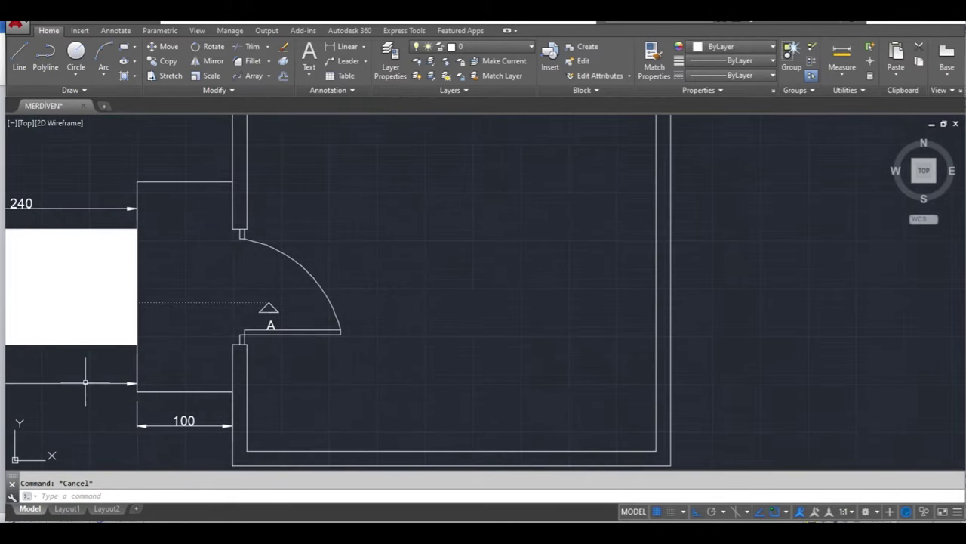
pyautogui.scroll(-2, 111, 359)
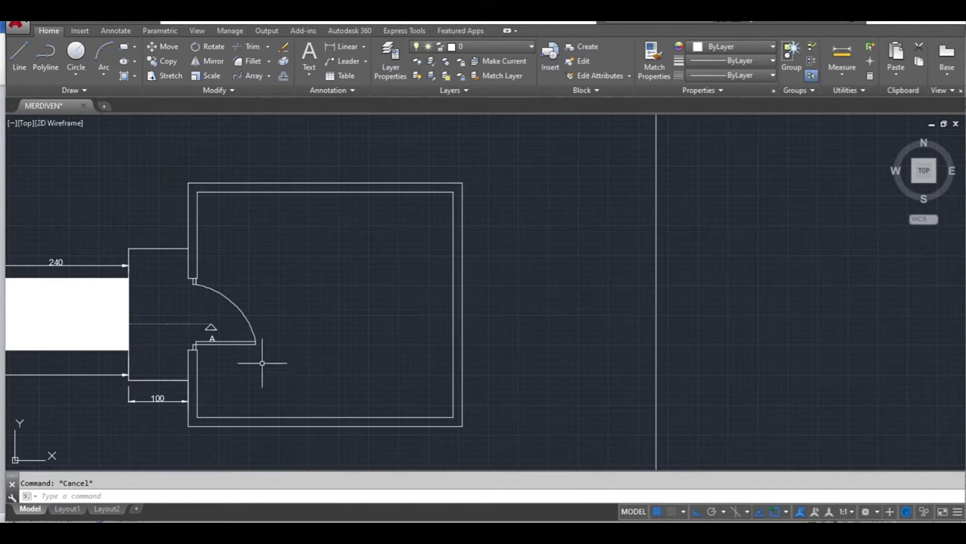
pyautogui.moveTo(262, 363); pyautogui.dragTo(541, 318, button='middle')
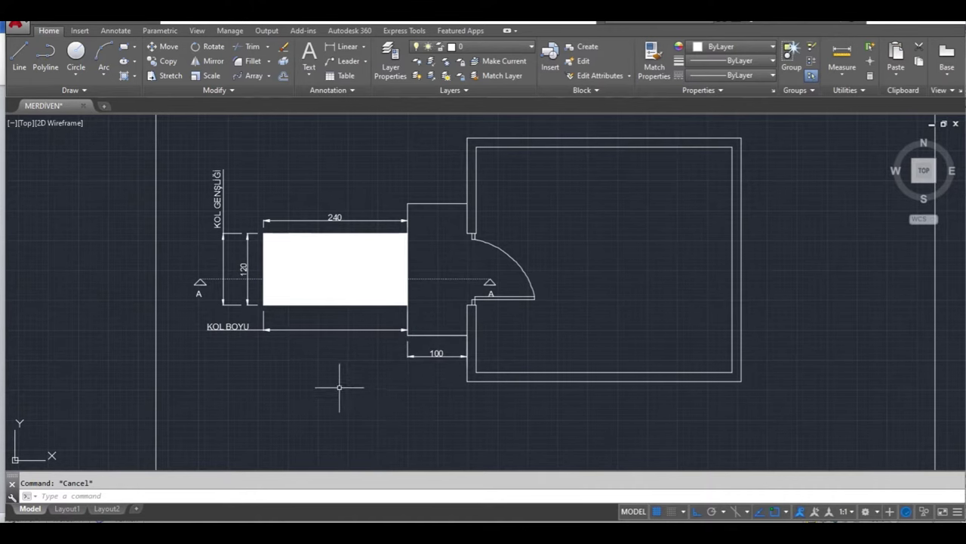
pyautogui.moveTo(339, 387); pyautogui.dragTo(428, 383, button='middle')
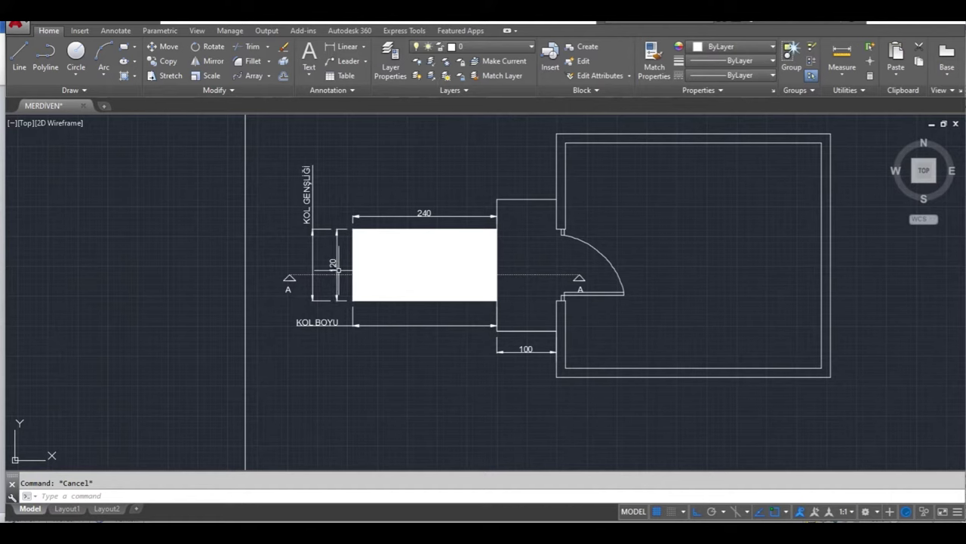
pyautogui.click(406, 223)
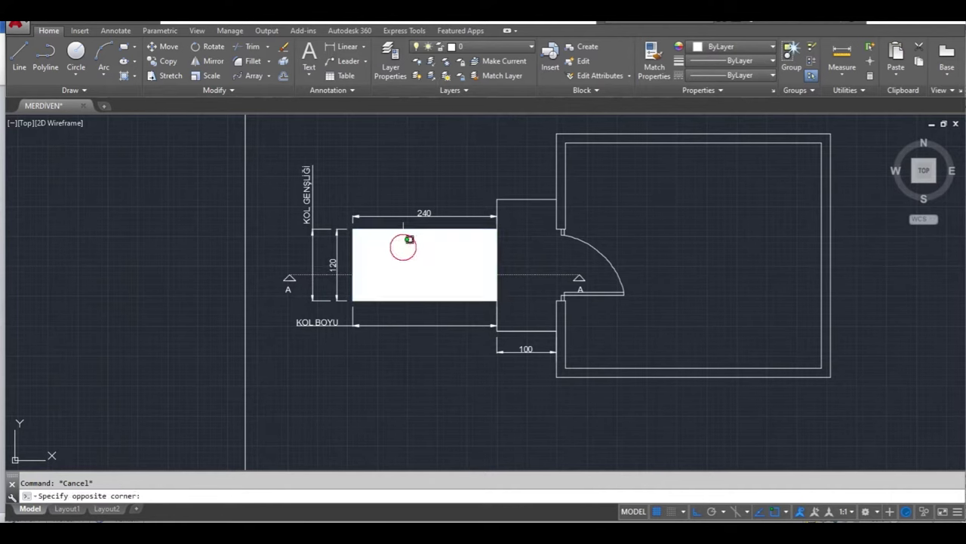
# Erase the solid fill inside the flight rectangle and move the view down to the ramp stair section
pyautogui.click(384, 254)
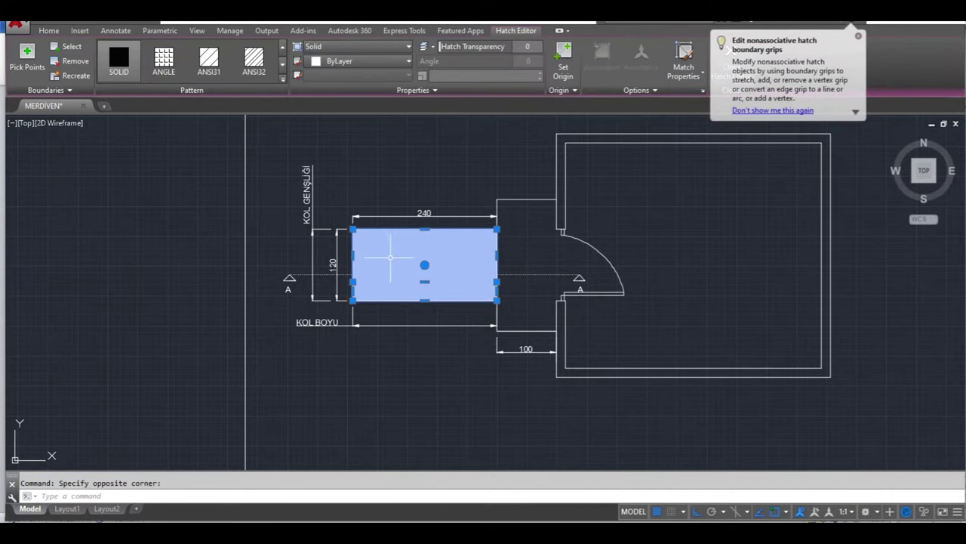
pyautogui.press('Delete')
pyautogui.moveTo(431, 298); pyautogui.dragTo(328, 335, button='middle')
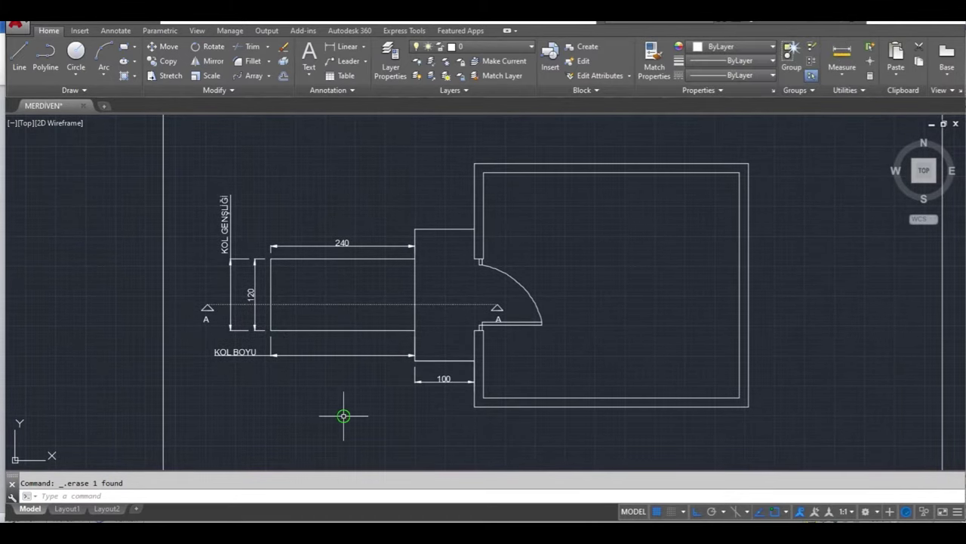
pyautogui.moveTo(345, 414); pyautogui.dragTo(414, 226, button='middle')
pyautogui.scroll(-2, 414, 226)
pyautogui.moveTo(431, 335)
pyautogui.mouseDown(button='middle')
pyautogui.moveTo(453, 249)
pyautogui.moveTo(475, 293)
pyautogui.moveTo(410, 324)
pyautogui.moveTo(371, 315)
pyautogui.mouseUp(button='middle')
pyautogui.scroll(3, 476, 293)
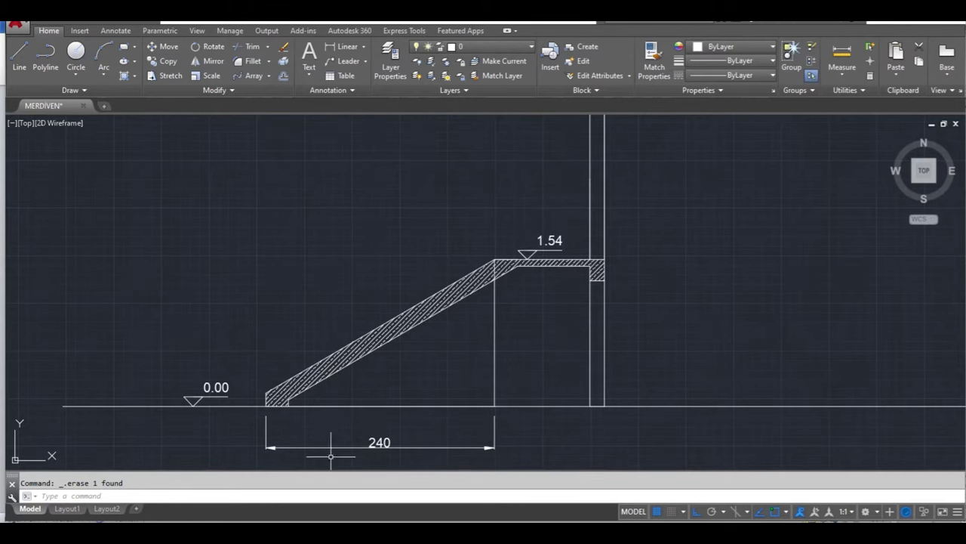
# Pan across to the other stair drawing and centre the whole staircase on screen
pyautogui.scroll(-2, 436, 429)
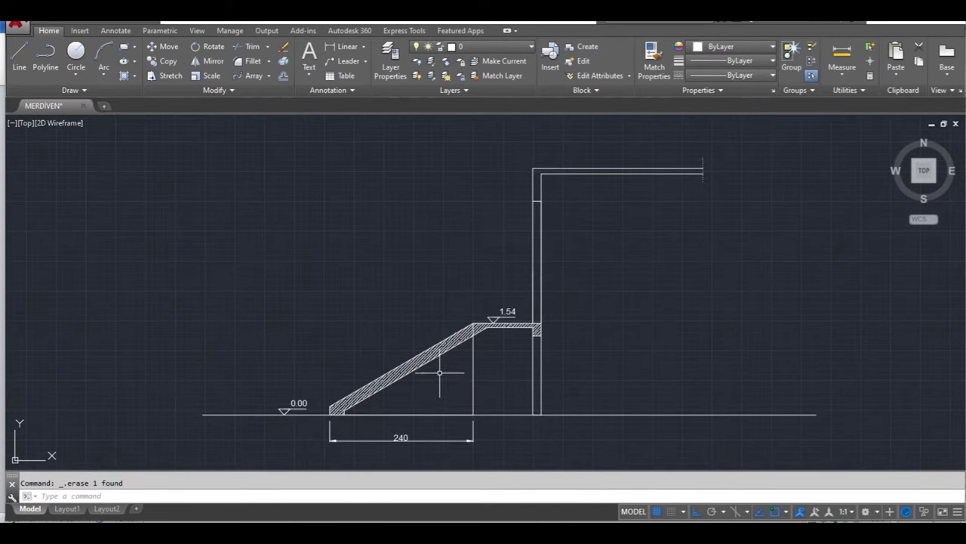
pyautogui.moveTo(751, 328); pyautogui.dragTo(674, 327, button='middle')
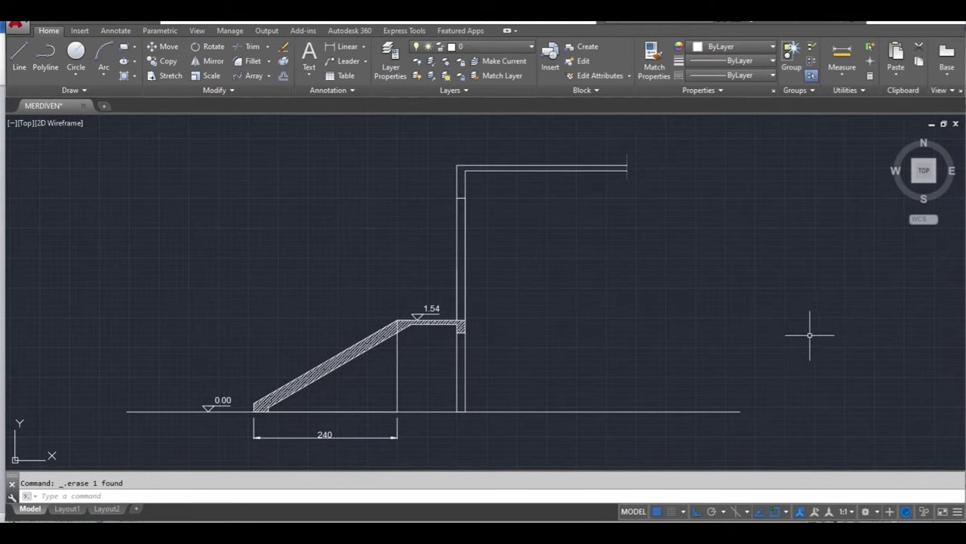
pyautogui.moveTo(811, 330); pyautogui.dragTo(353, 300, button='middle')
pyautogui.scroll(-3, 353, 300)
pyautogui.moveTo(710, 363)
pyautogui.mouseDown(button='middle')
pyautogui.moveTo(194, 362)
pyautogui.moveTo(214, 328)
pyautogui.mouseUp(button='middle')
pyautogui.scroll(5, 327, 341)
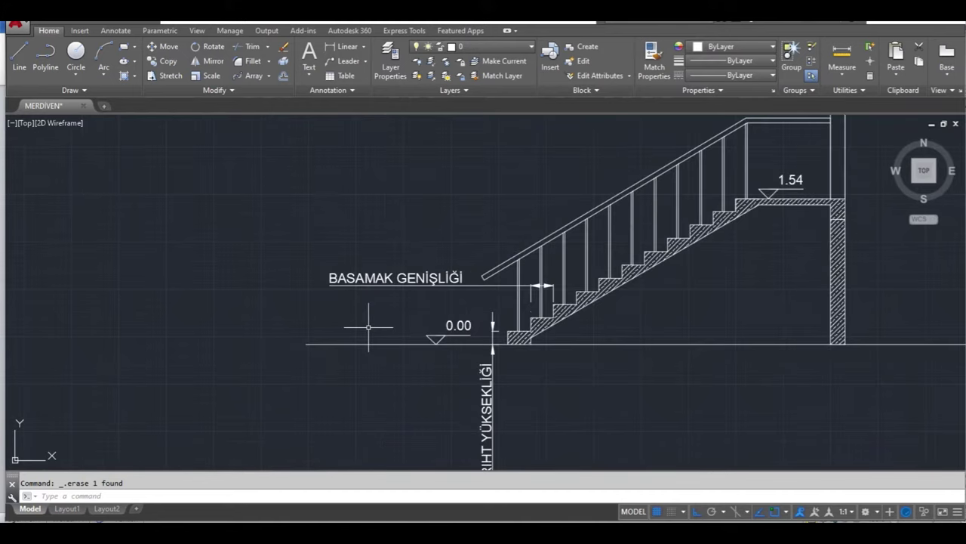
# Zoom in on the stepped staircase and inspect its lower steps and base
pyautogui.moveTo(619, 356); pyautogui.dragTo(566, 321, button='middle')
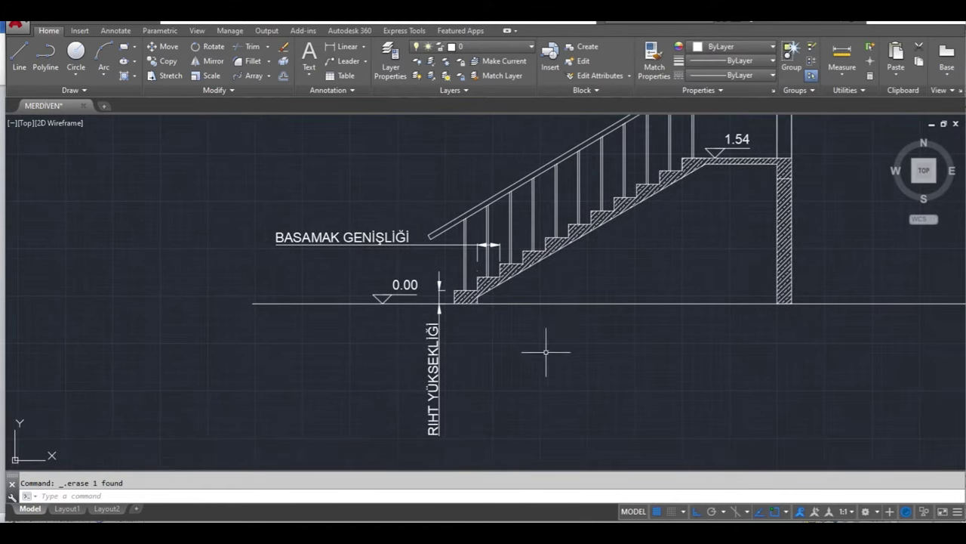
pyautogui.scroll(2, 462, 302)
pyautogui.scroll(2, 462, 298)
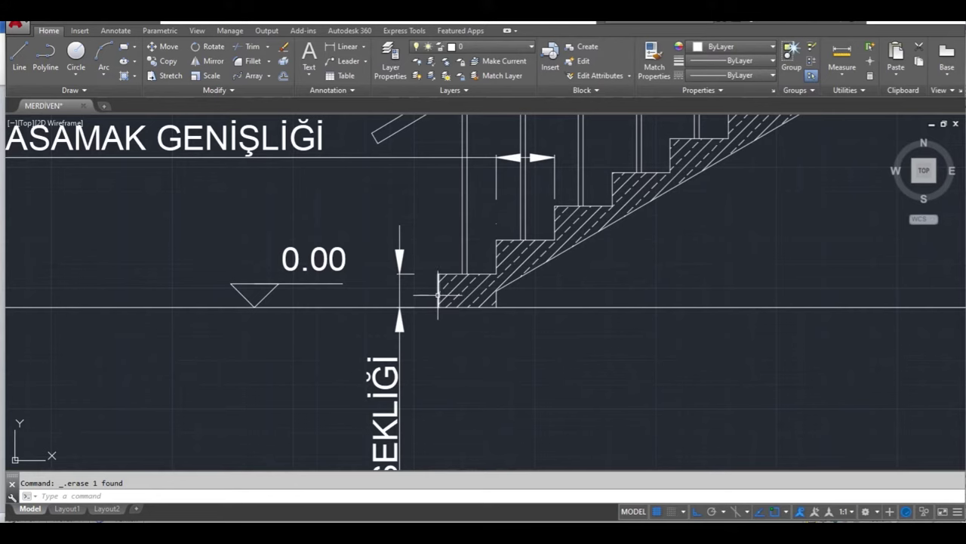
pyautogui.scroll(-2, 442, 317)
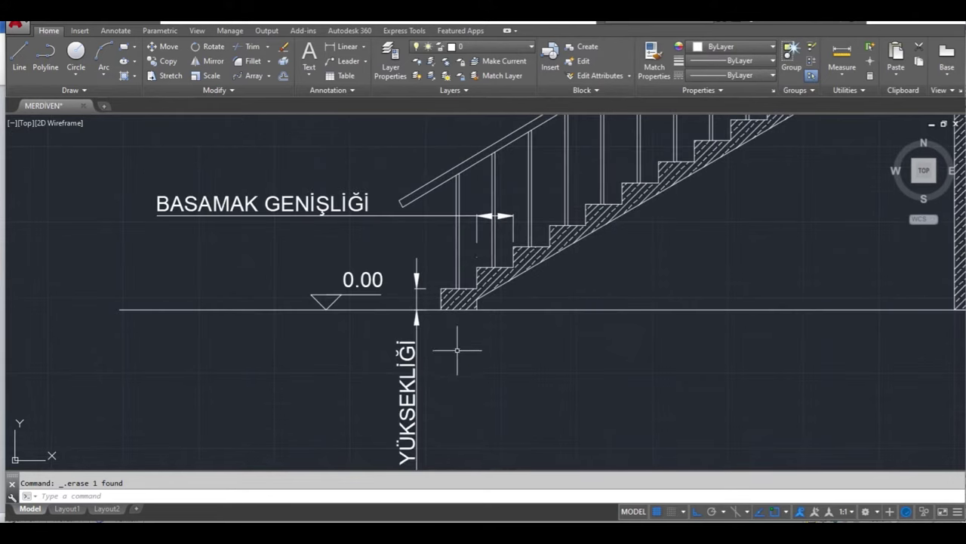
pyautogui.moveTo(453, 345); pyautogui.dragTo(451, 294, button='middle')
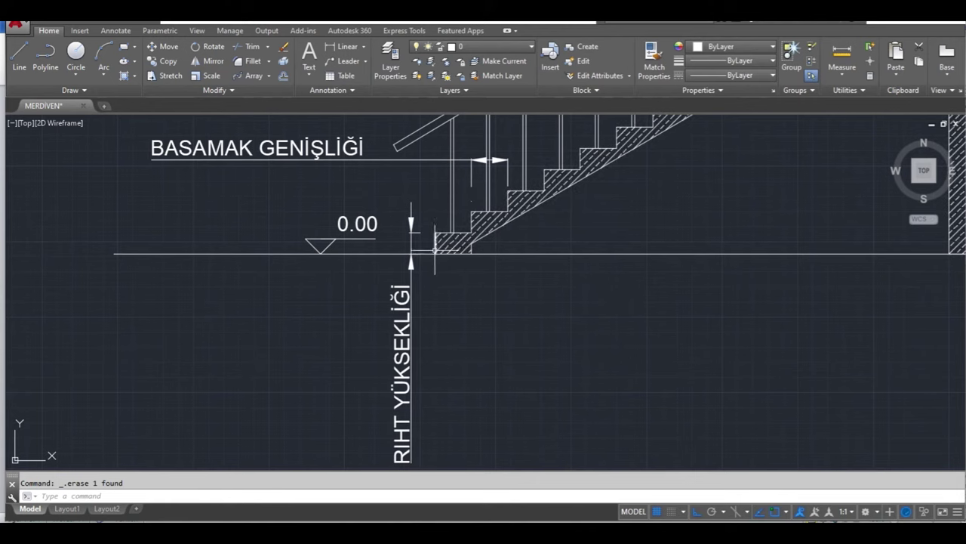
pyautogui.moveTo(491, 300); pyautogui.dragTo(437, 348, button='middle')
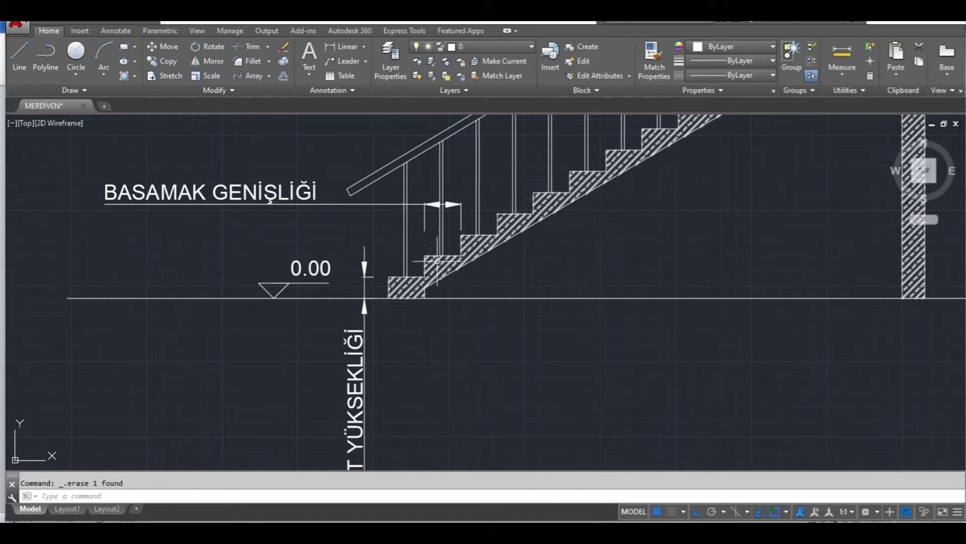
pyautogui.scroll(-2, 456, 351)
pyautogui.scroll(-2, 462, 352)
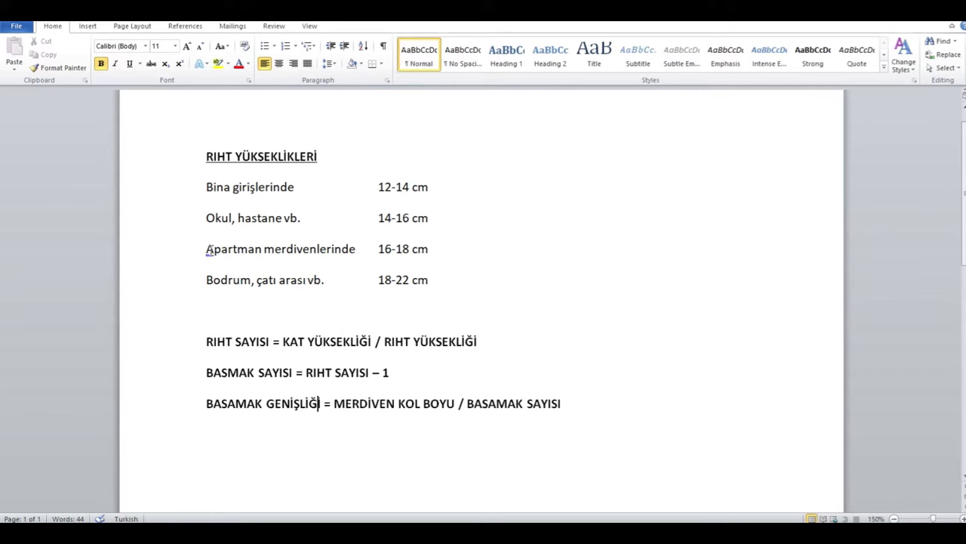
pyautogui.moveTo(204, 186); pyautogui.dragTo(294, 187)
pyautogui.press('Left')
pyautogui.keyDown('shift'); pyautogui.click(436, 188); pyautogui.keyUp('shift')
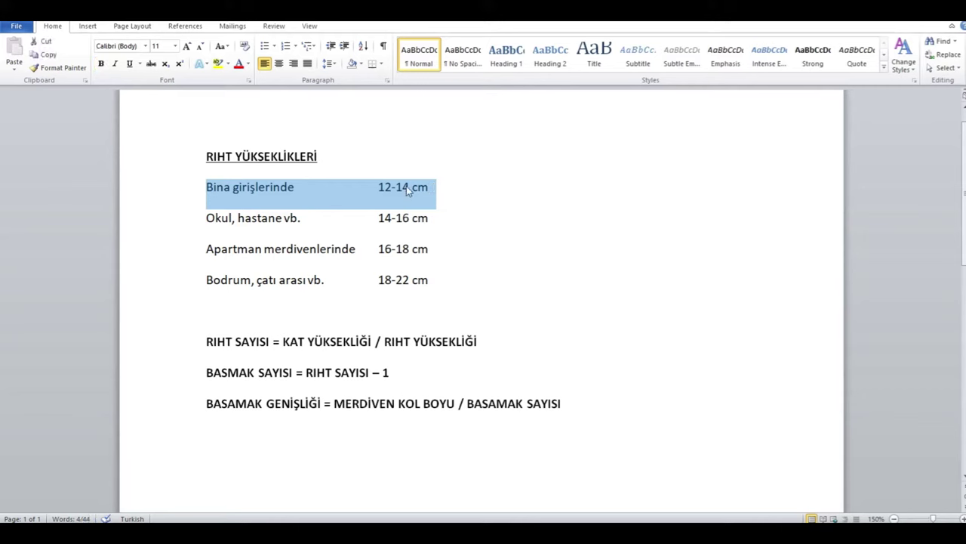
pyautogui.click(409, 187)
pyautogui.moveTo(409, 187); pyautogui.dragTo(400, 187)
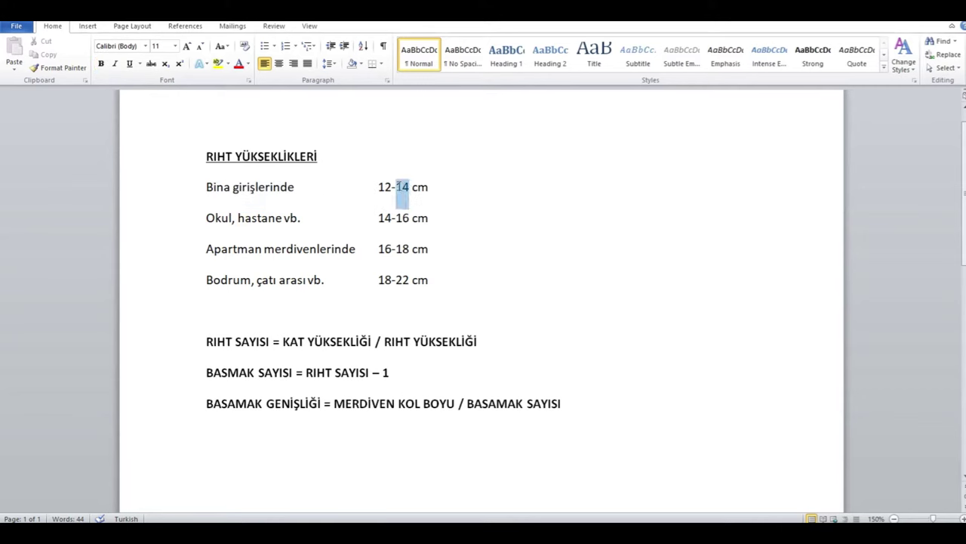
pyautogui.click(325, 353)
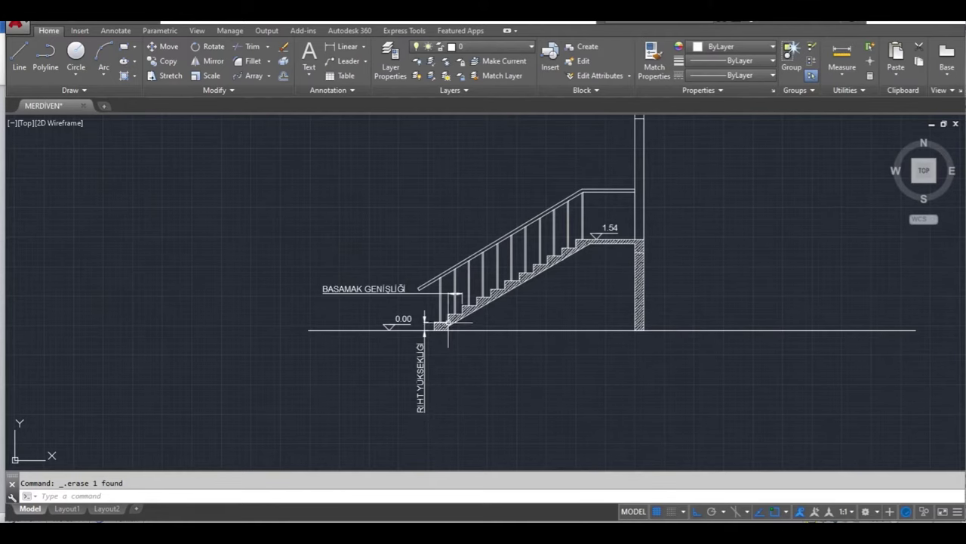
pyautogui.scroll(2, 445, 333)
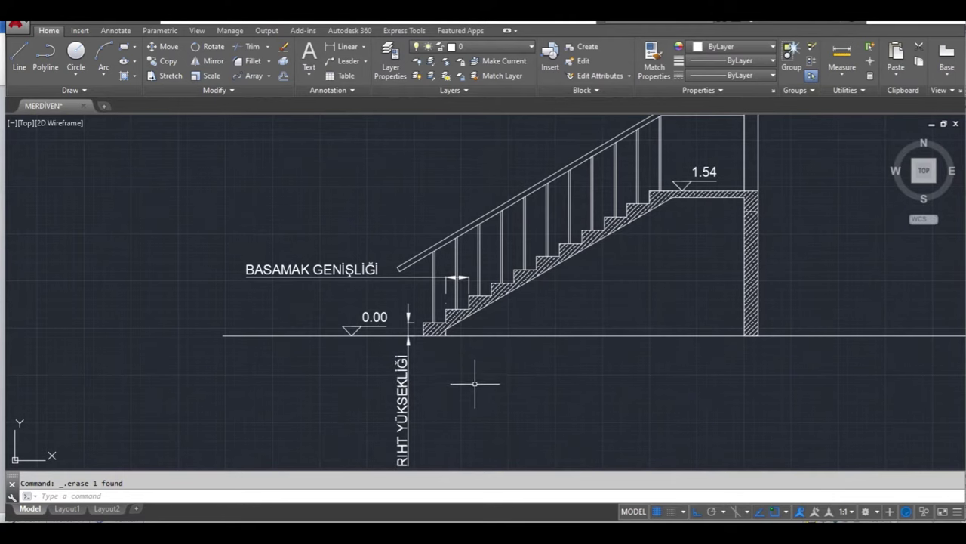
pyautogui.moveTo(472, 383); pyautogui.dragTo(455, 352, button='middle')
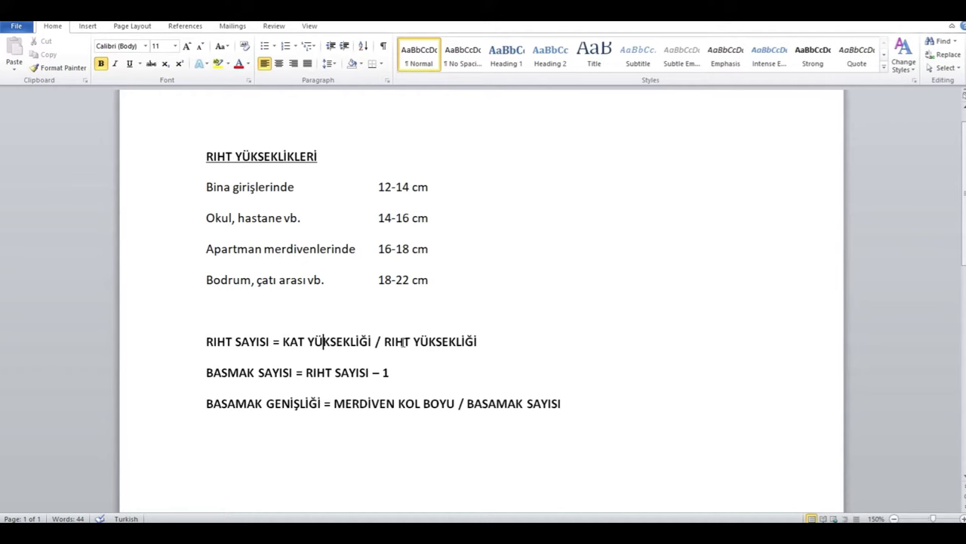
# Write 154/14 =11 TANE after RIHT SAYISI and 11-1=10 TANE after BASMAK SAYISI
pyautogui.click(524, 342)
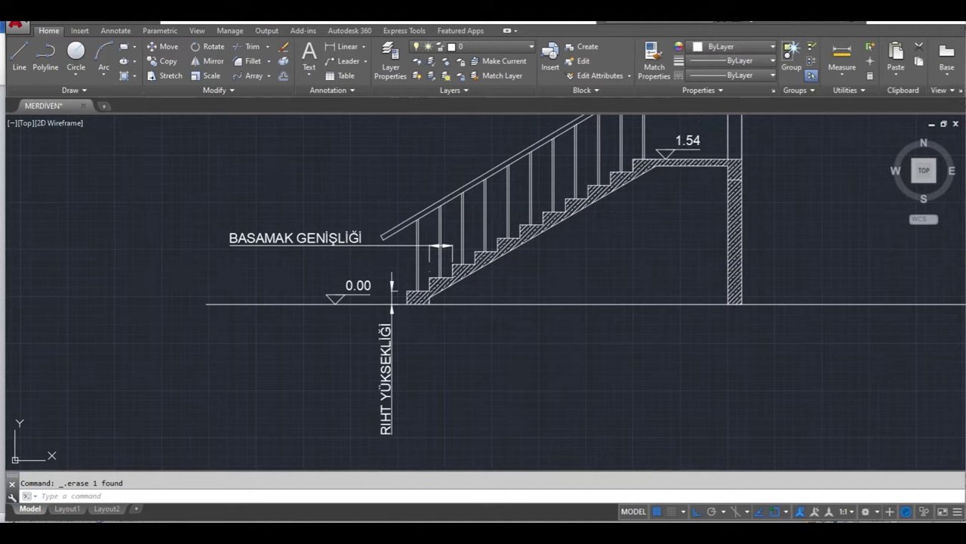
pyautogui.write('154')
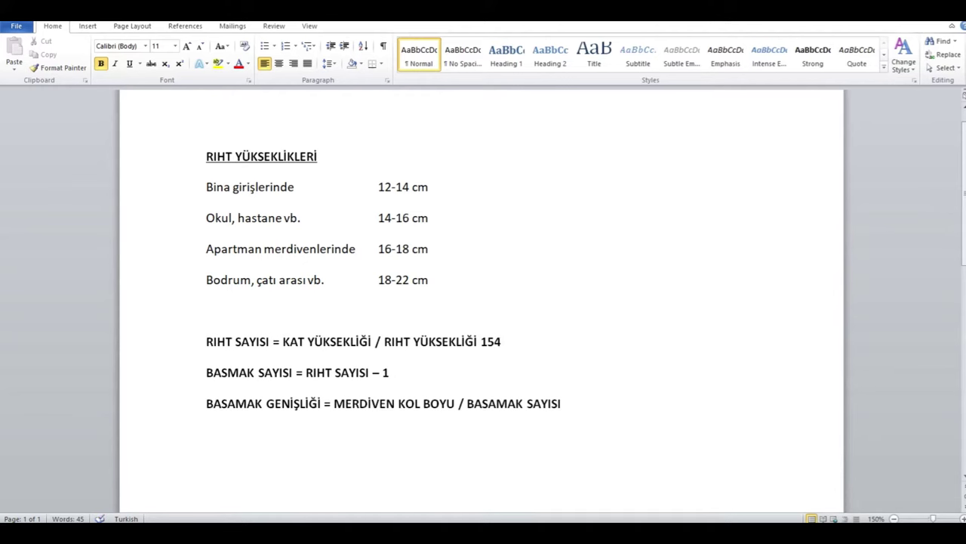
pyautogui.write('/')
pyautogui.write('14')
pyautogui.write('=')
pyautogui.write('11')
pyautogui.write(' TANE')
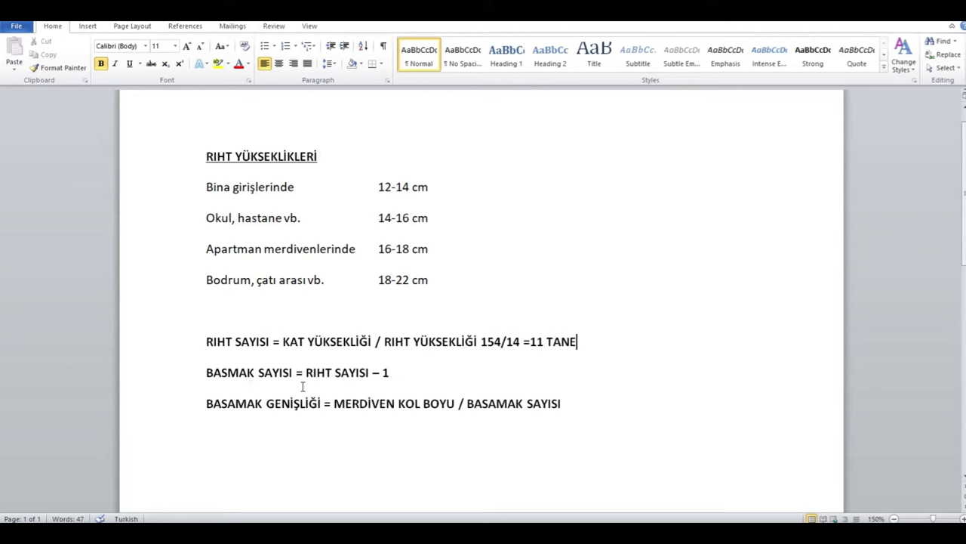
pyautogui.click(417, 370)
pyautogui.write('11-1=')
pyautogui.write('10')
pyautogui.write(' T')
pyautogui.write('ANE')
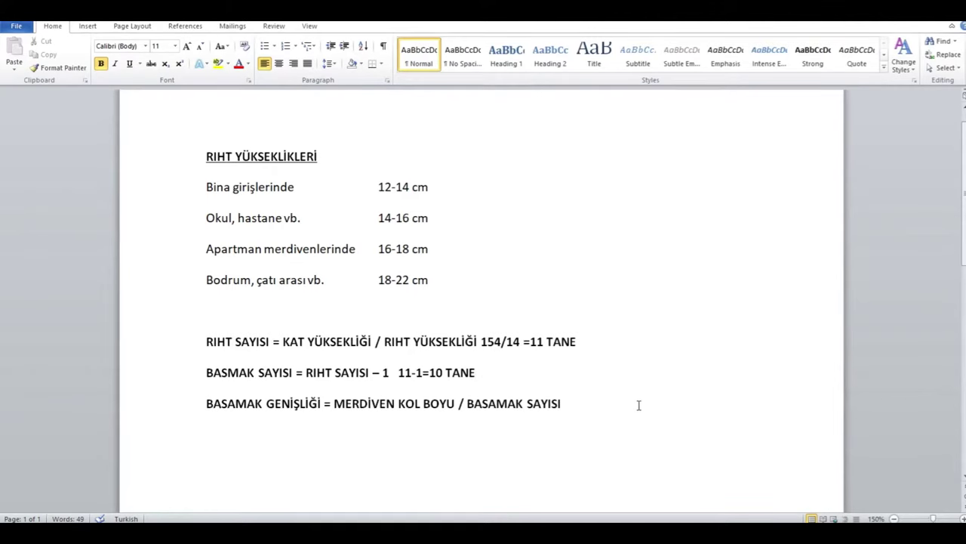
# Select the ground line, then zoom closely onto the stair plan's 240 and 120 dimensions
pyautogui.click(619, 405)
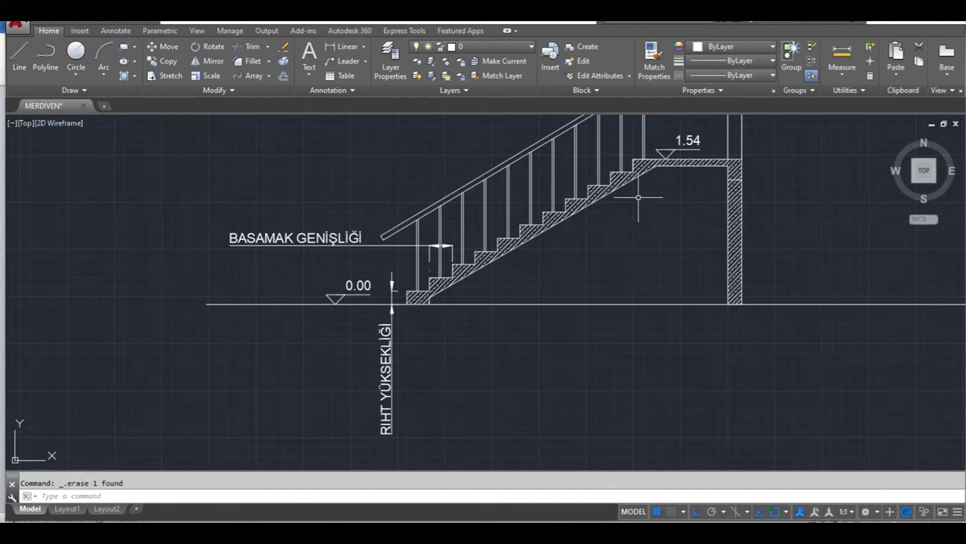
pyautogui.click(629, 295)
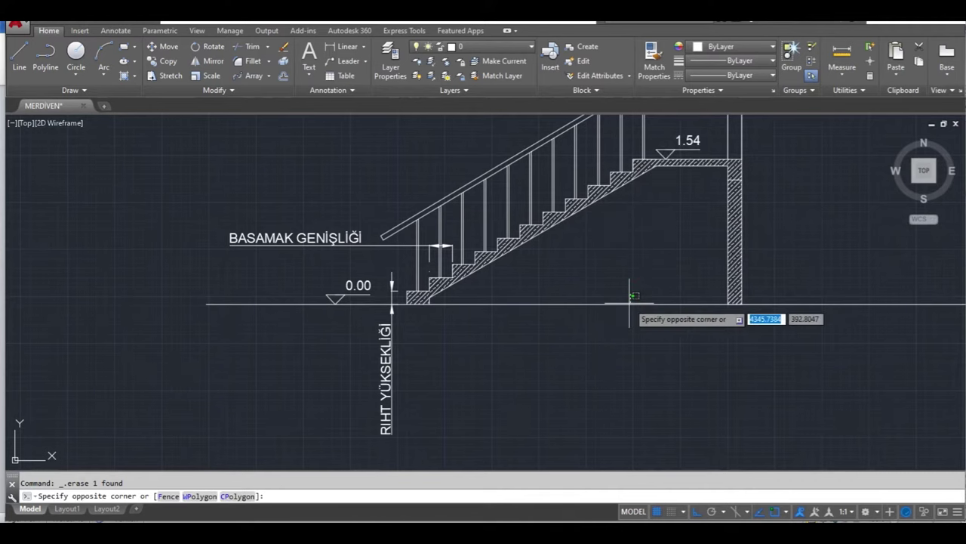
pyautogui.click(613, 352)
pyautogui.scroll(-5, 543, 369)
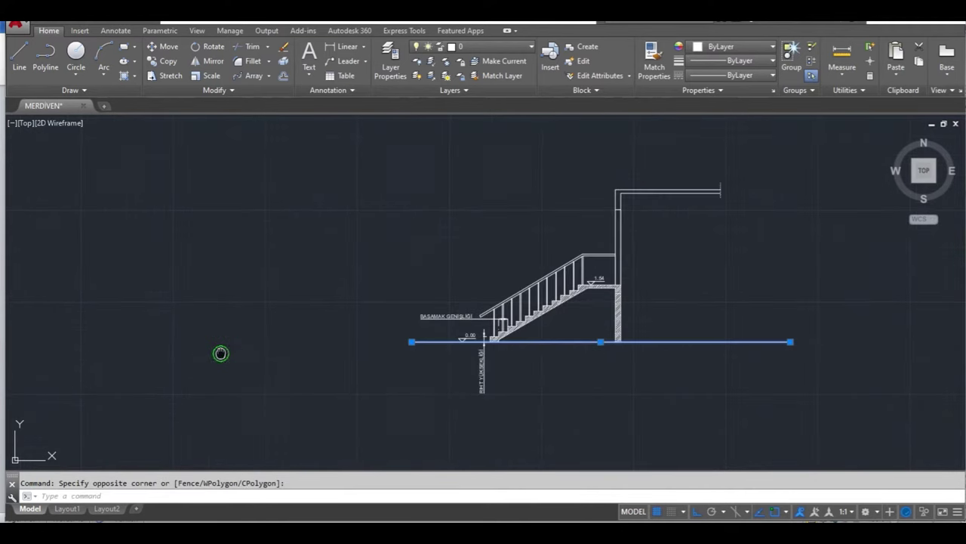
pyautogui.moveTo(216, 351); pyautogui.dragTo(641, 388, button='middle')
pyautogui.scroll(-2, 586, 370)
pyautogui.moveTo(335, 296)
pyautogui.mouseDown(button='middle')
pyautogui.moveTo(466, 380)
pyautogui.moveTo(541, 407)
pyautogui.mouseUp(button='middle')
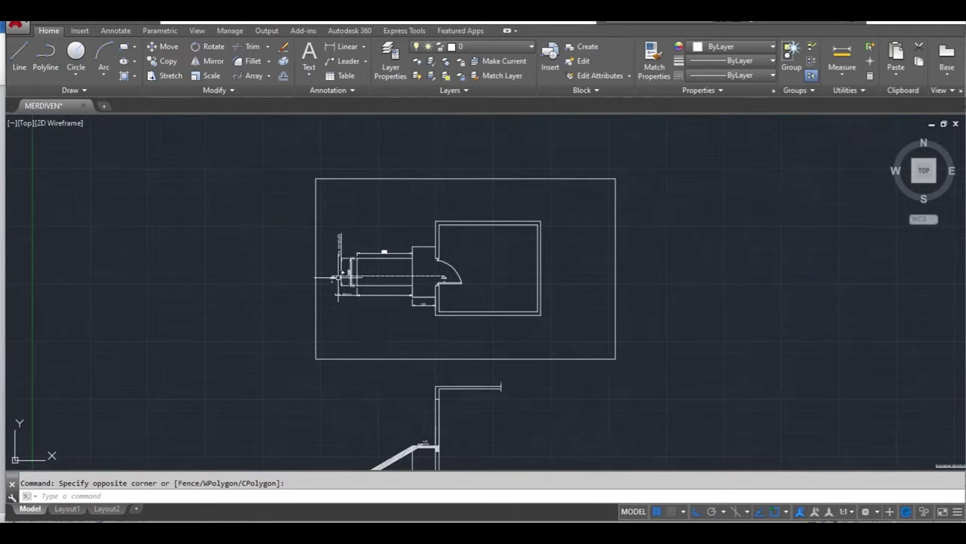
pyautogui.scroll(5, 337, 270)
pyautogui.moveTo(500, 305); pyautogui.dragTo(409, 339, button='middle')
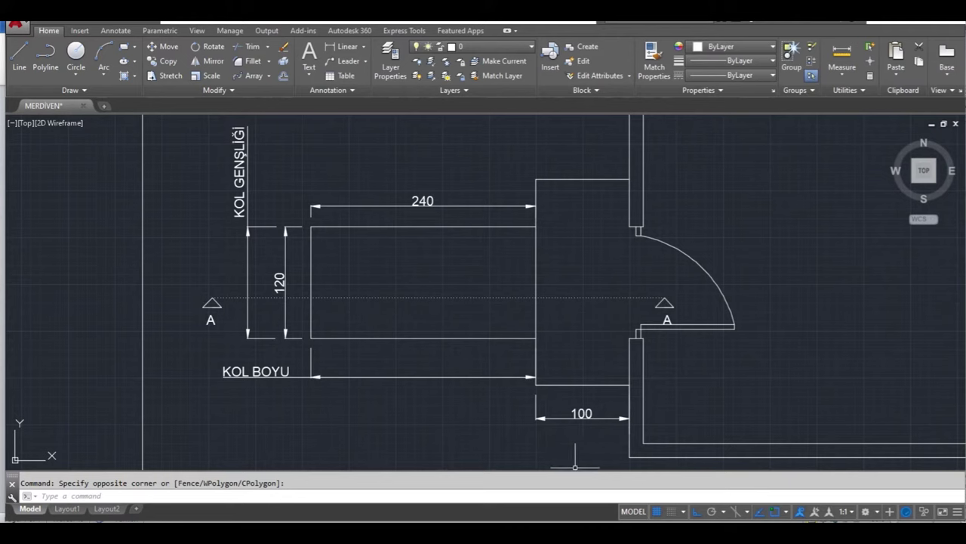
pyautogui.hotkey('alt', 'Tab')
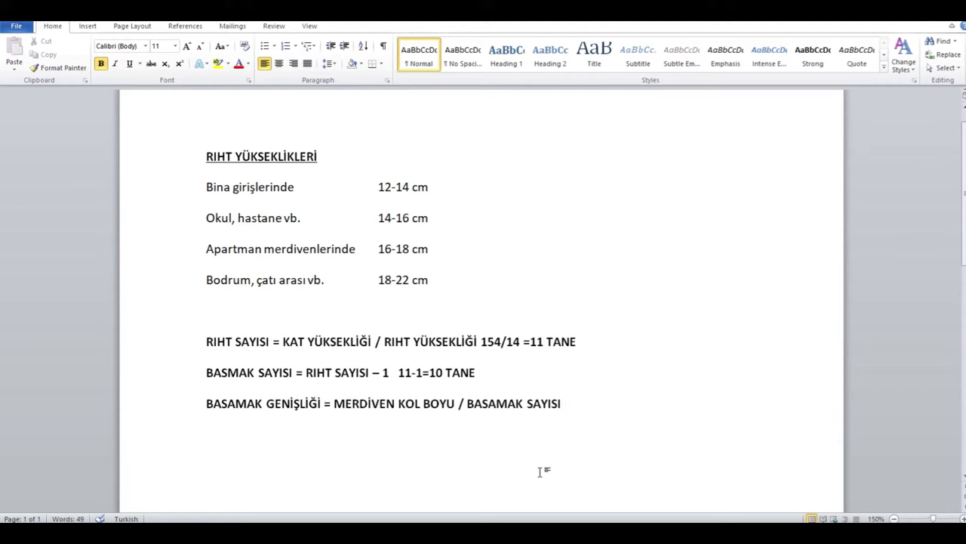
# Type 240 / 10 =24 and replace TANE BASAMAK with CM BASAMAK GENİŞLİĞİ on the tread-width line
pyautogui.write('240 /')
pyautogui.write('10 ')
pyautogui.write('=')
pyautogui.write('24 TANE BASAMAK')
pyautogui.moveTo(721, 403); pyautogui.dragTo(636, 403)
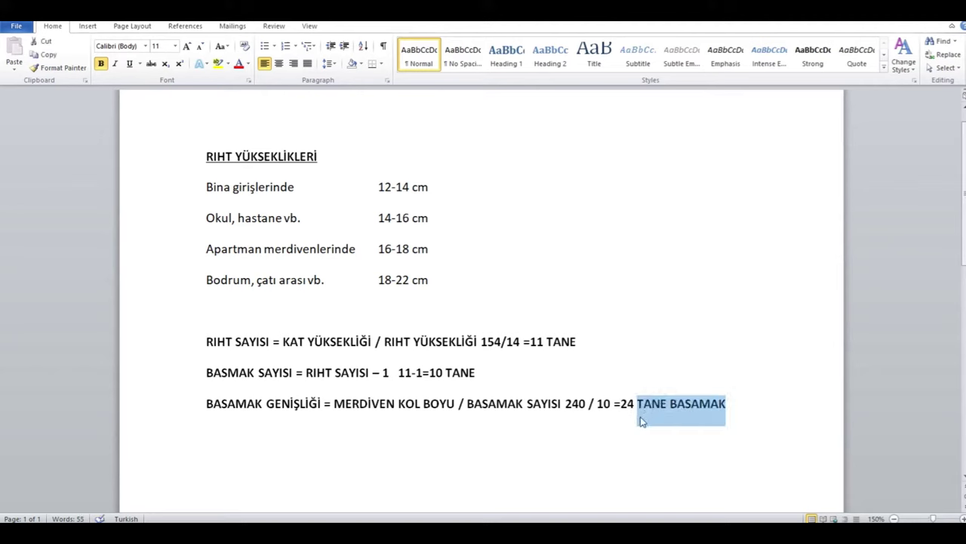
pyautogui.write('CM BASAMAK GENİŞLİĞİ')
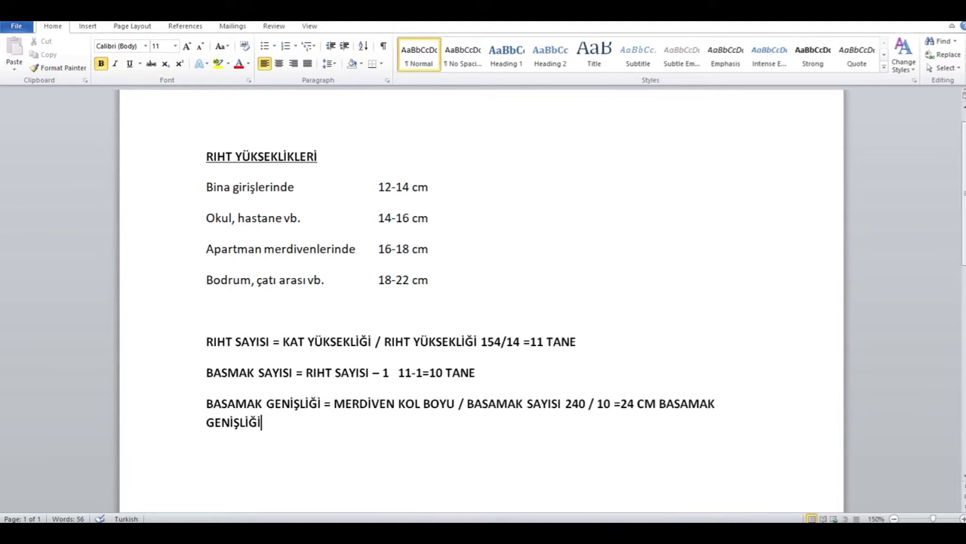
pyautogui.hotkey('alt', 'Tab')
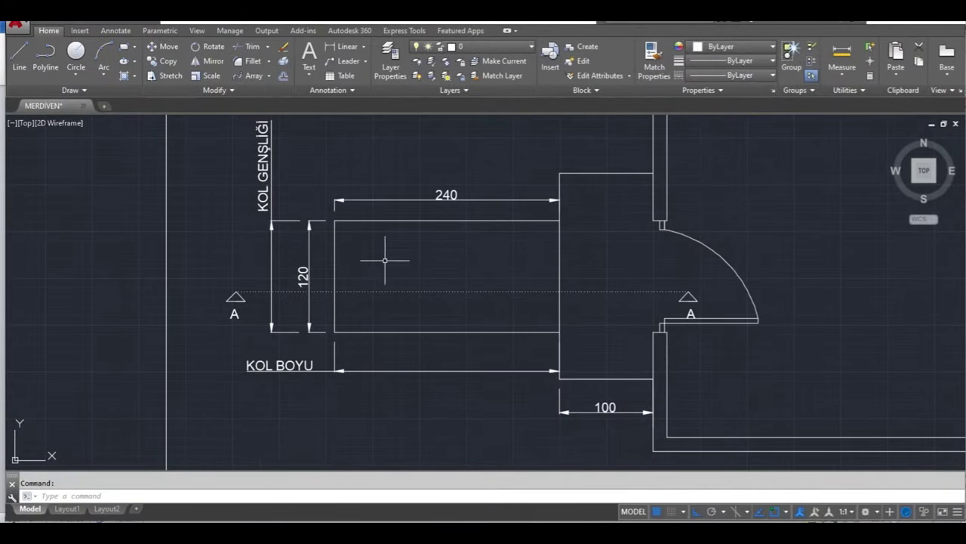
# Start the Offset command (O) with an offset distance of 24
pyautogui.write('o')
pyautogui.press('Return')
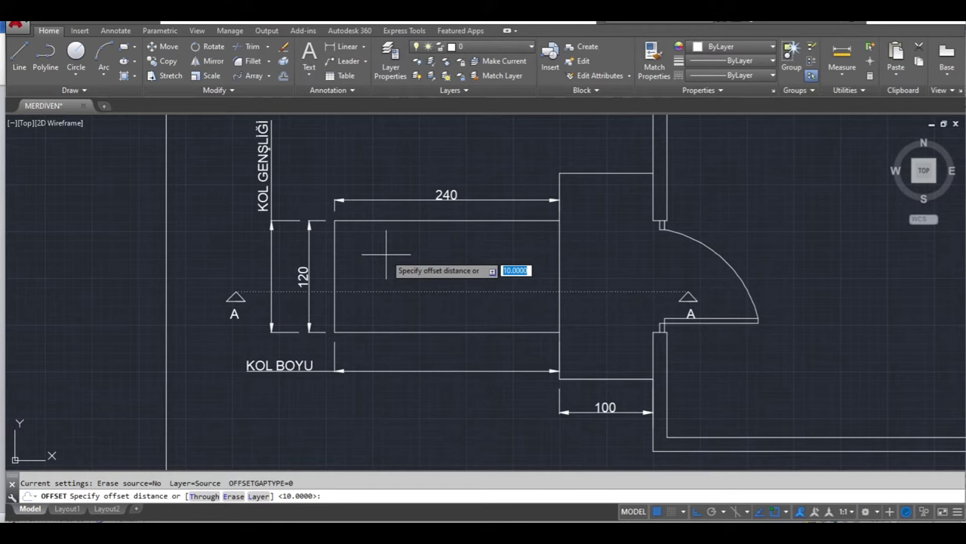
pyautogui.click(385, 253)
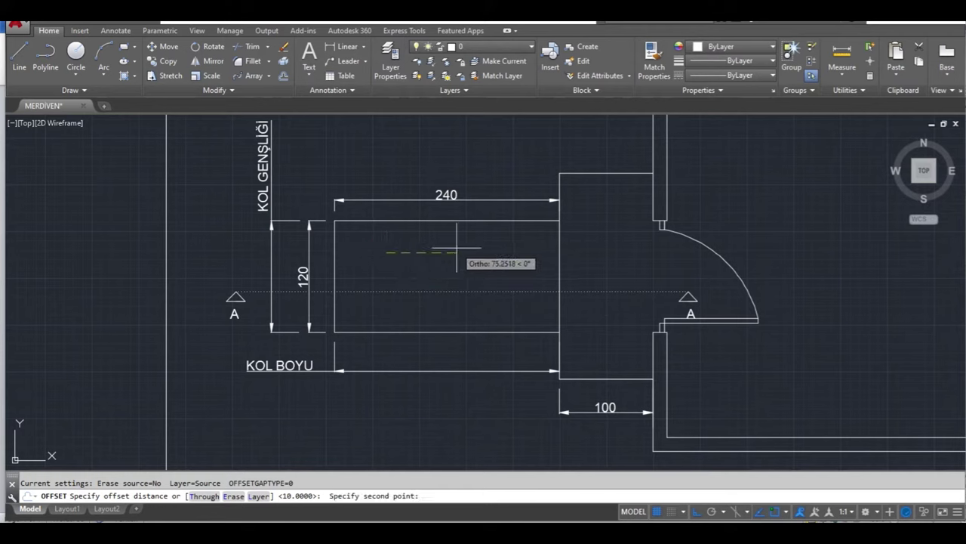
pyautogui.write('24')
pyautogui.press('Return')
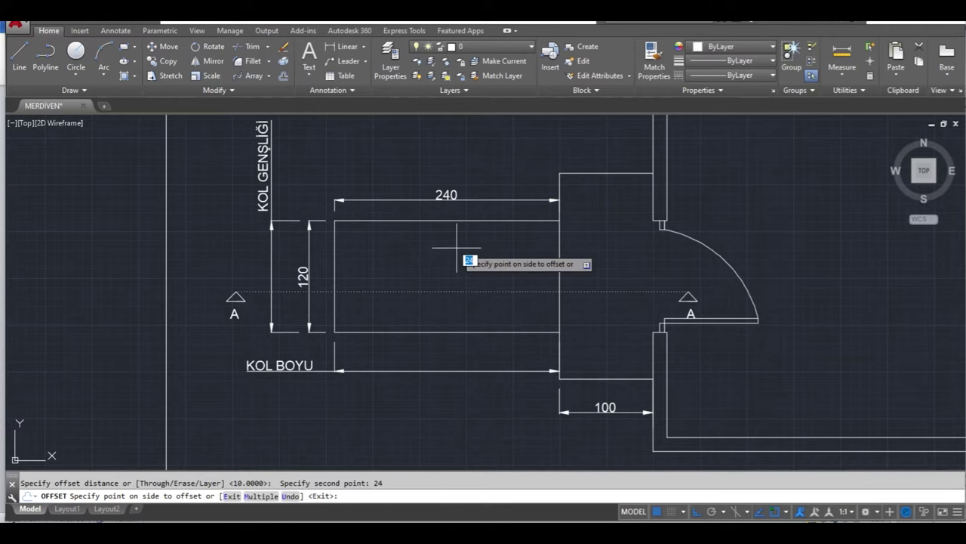
pyautogui.press('Return')
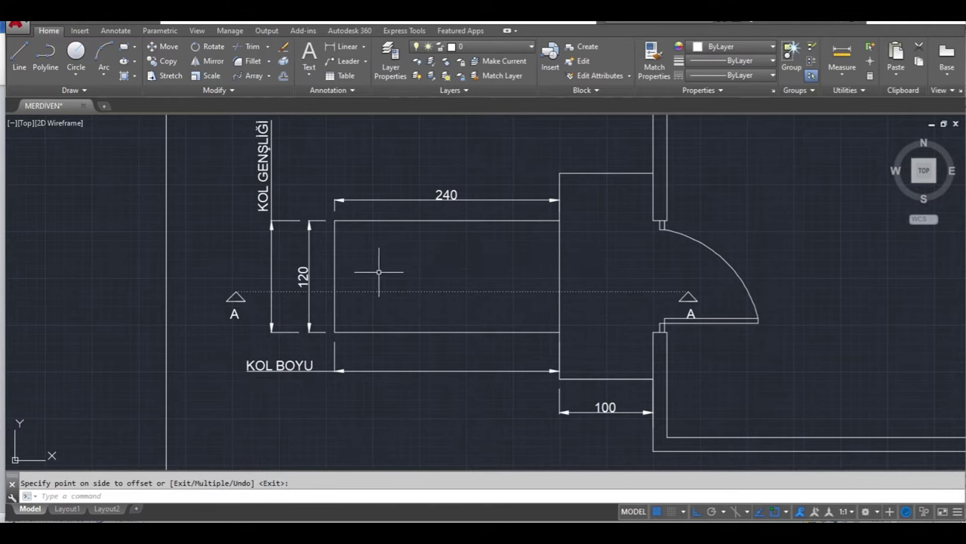
pyautogui.press('Return')
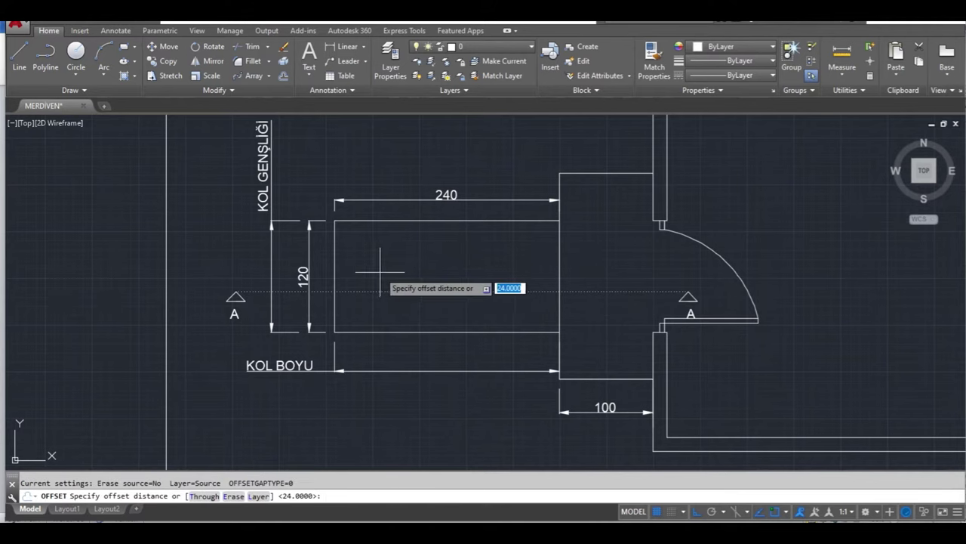
pyautogui.write('24')
pyautogui.press('Return')
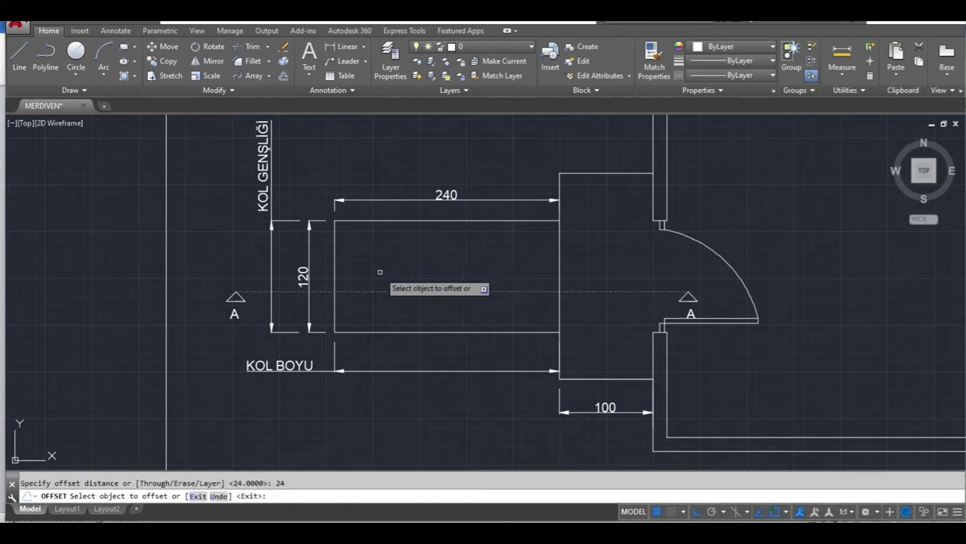
# Offset the flight's left edge and each new line in turn, drawing nine tread lines 24 apart
pyautogui.click(333, 266)
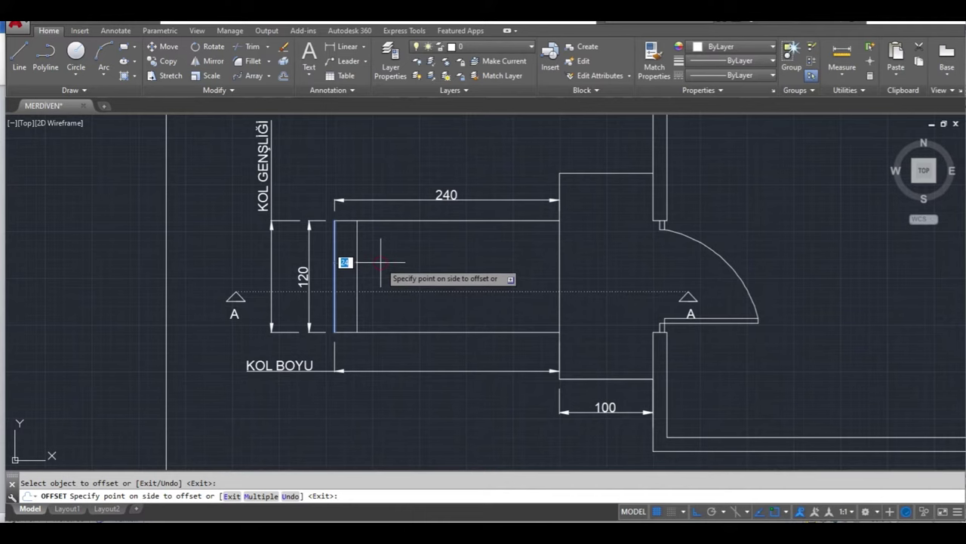
pyautogui.click(380, 262)
pyautogui.click(357, 265)
pyautogui.click(386, 263)
pyautogui.click(379, 265)
pyautogui.click(432, 267)
pyautogui.click(402, 267)
pyautogui.click(429, 267)
pyautogui.click(425, 268)
pyautogui.click(456, 276)
pyautogui.click(448, 272)
pyautogui.click(463, 274)
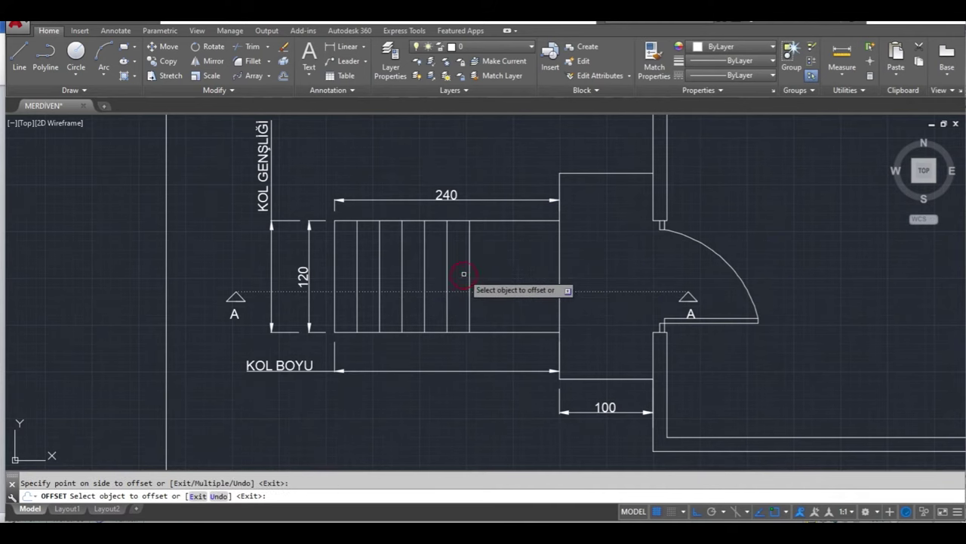
pyautogui.click(469, 274)
pyautogui.click(483, 271)
pyautogui.click(491, 267)
pyautogui.click(522, 270)
pyautogui.click(515, 272)
pyautogui.click(529, 273)
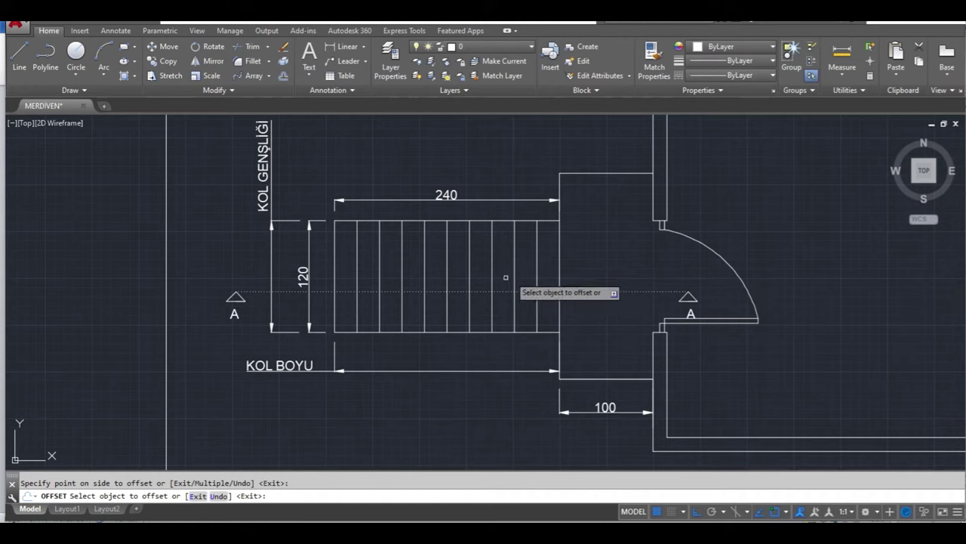
pyautogui.hotkey('alt', 'Tab')
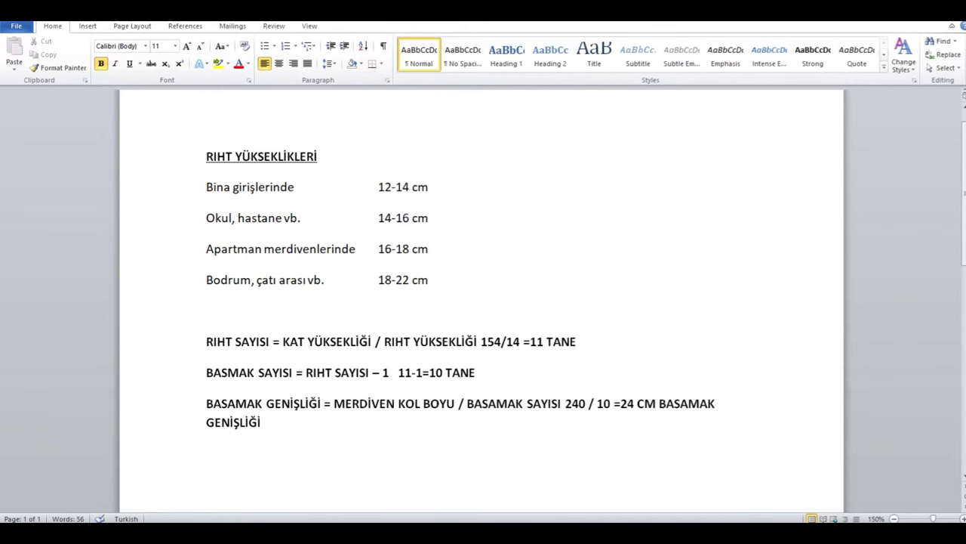
pyautogui.hotkey('alt', 'Tab')
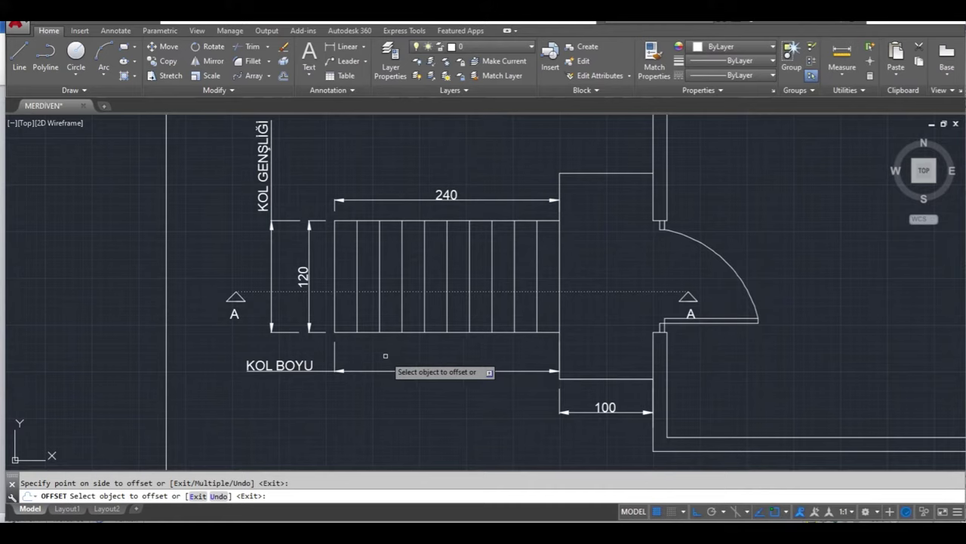
# Move the view from the plan down to the hatched stair section and centre it
pyautogui.moveTo(389, 355); pyautogui.dragTo(382, 269, button='middle')
pyautogui.scroll(-1, 370, 249)
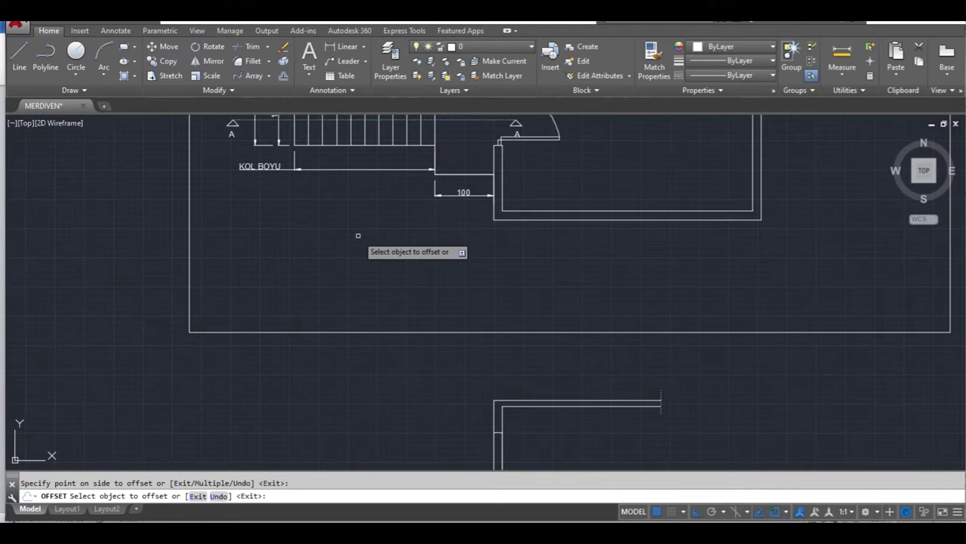
pyautogui.scroll(-1, 358, 237)
pyautogui.moveTo(362, 367); pyautogui.dragTo(357, 239, button='middle')
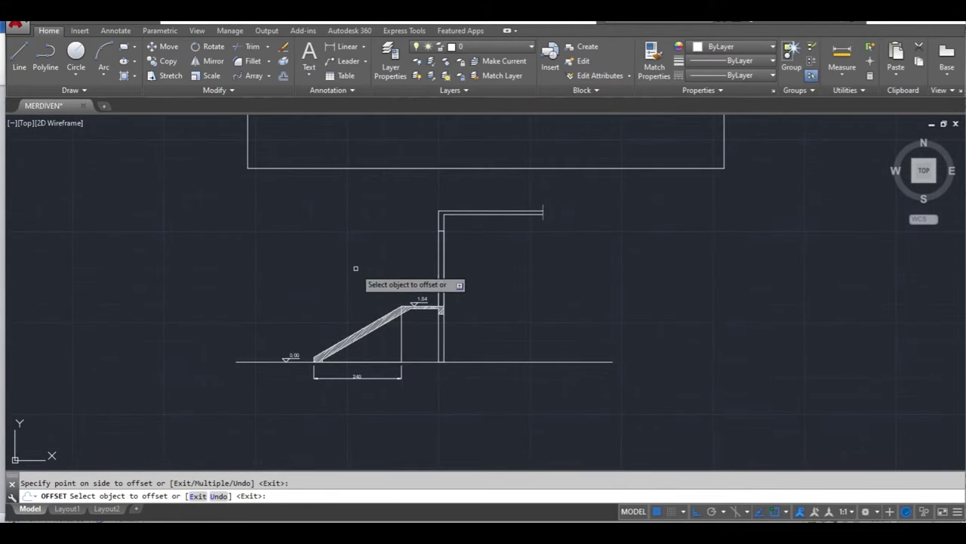
pyautogui.moveTo(597, 351)
pyautogui.mouseDown(button='middle')
pyautogui.moveTo(388, 347)
pyautogui.moveTo(385, 360)
pyautogui.mouseUp(button='middle')
pyautogui.scroll(-2, 702, 355)
pyautogui.moveTo(701, 355); pyautogui.dragTo(438, 335, button='middle')
pyautogui.scroll(2, 438, 334)
pyautogui.scroll(5, 437, 338)
pyautogui.scroll(3, 422, 347)
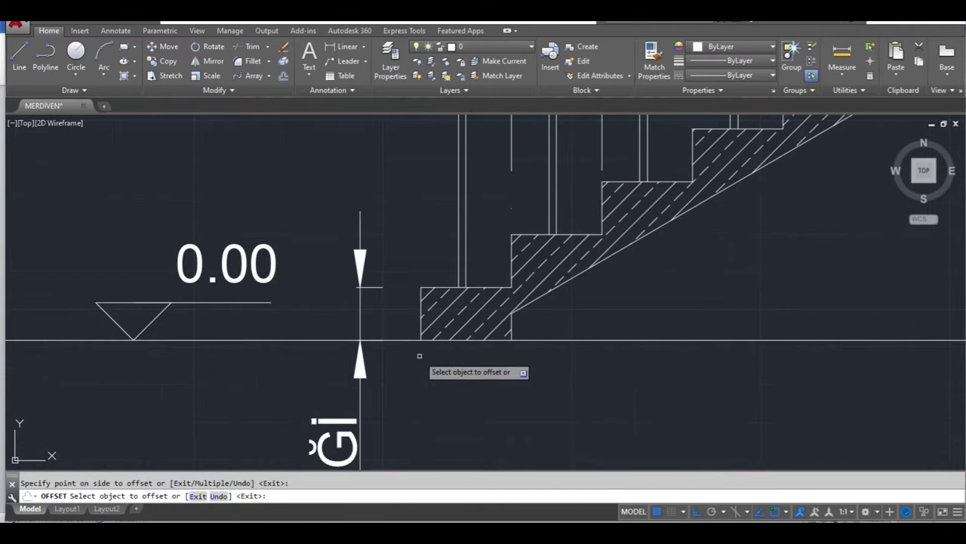
# Place a 14 linear dimension from the first step's top corner down to ground level
pyautogui.click(345, 47)
pyautogui.click(420, 287)
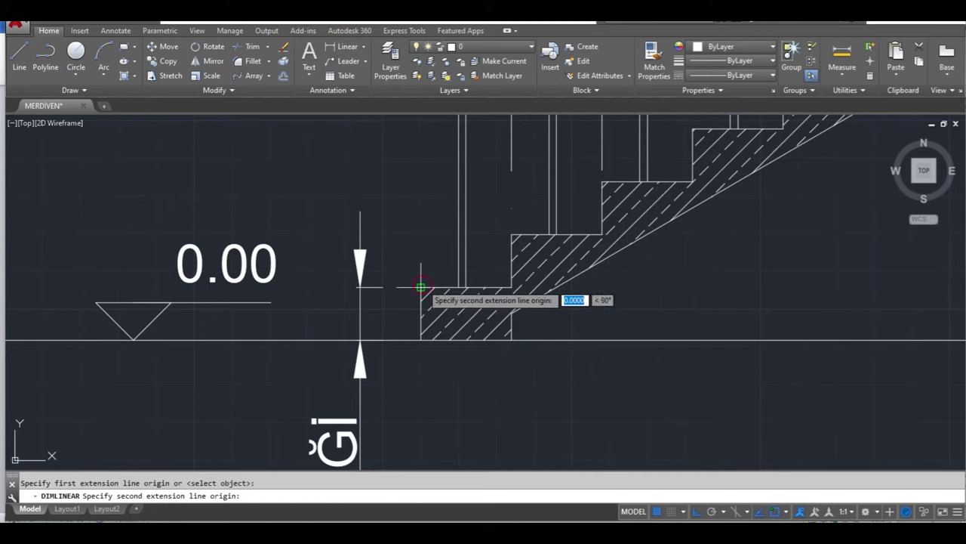
pyautogui.click(420, 341)
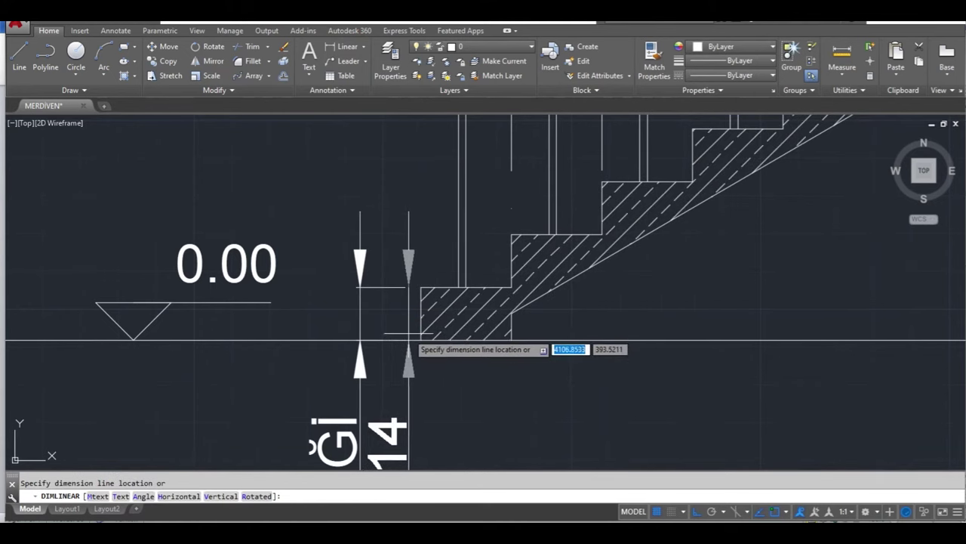
pyautogui.click(410, 333)
pyautogui.scroll(-2, 393, 295)
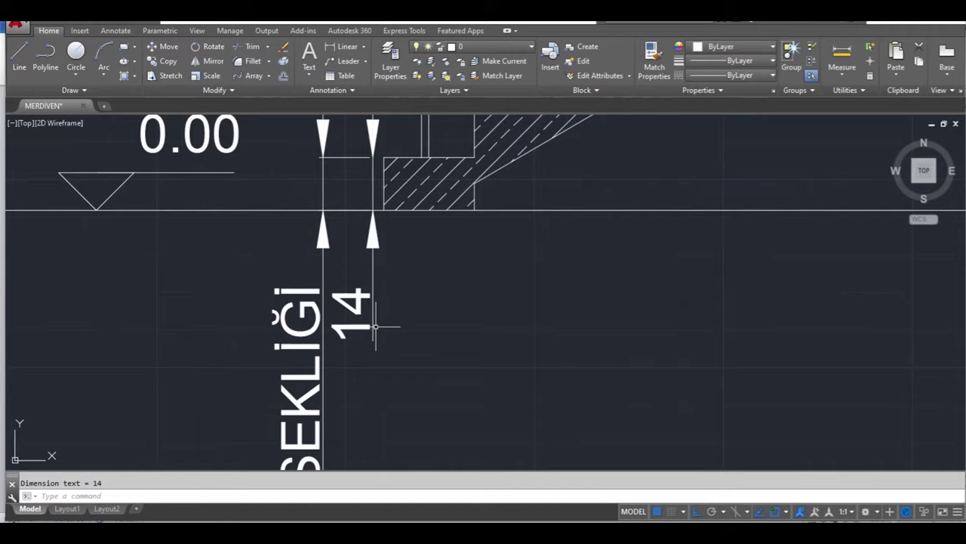
pyautogui.scroll(-2, 370, 324)
pyautogui.scroll(-1, 471, 313)
pyautogui.scroll(-1, 411, 411)
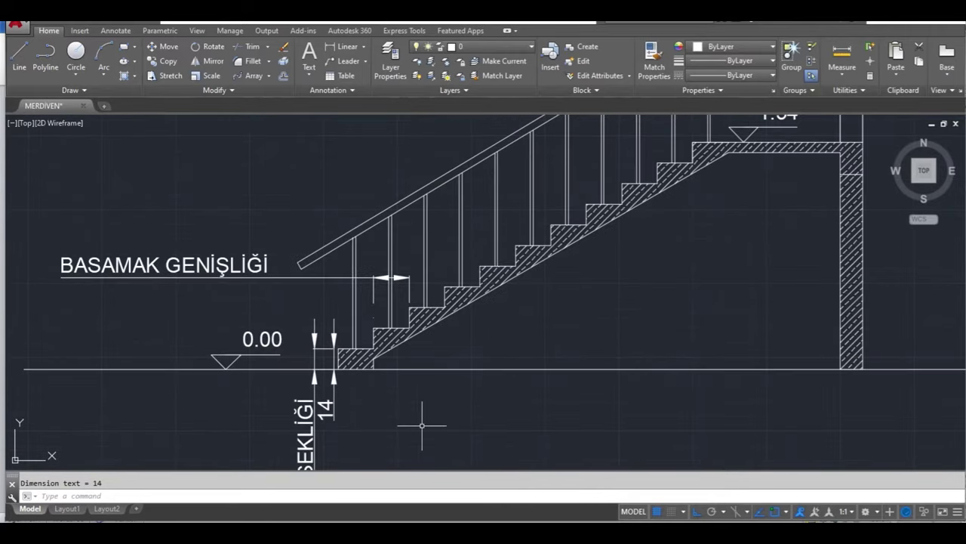
pyautogui.moveTo(455, 412); pyautogui.dragTo(372, 444, button='middle')
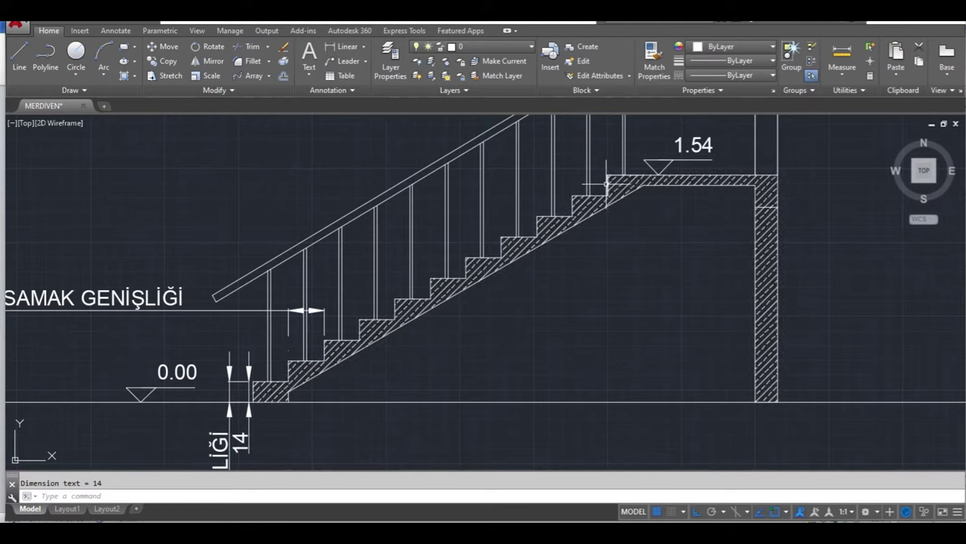
# Zoom and reframe the stair section to see the whole staircase
pyautogui.scroll(-2, 537, 323)
pyautogui.moveTo(544, 324); pyautogui.dragTo(499, 368, button='middle')
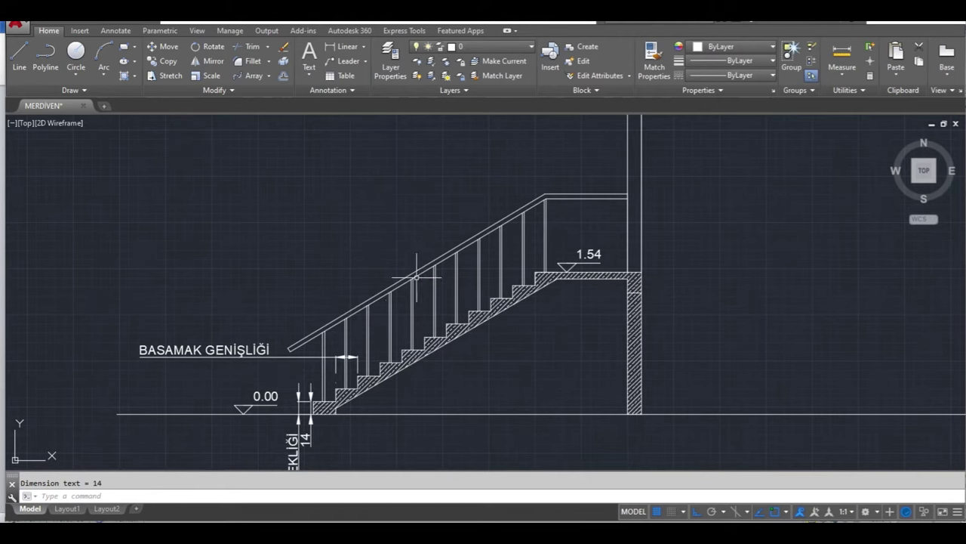
pyautogui.scroll(2, 420, 275)
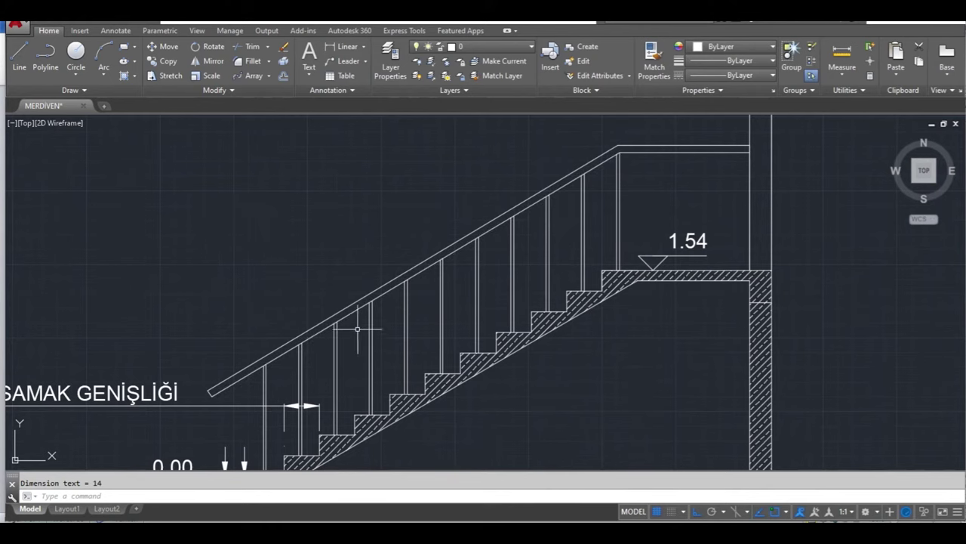
pyautogui.scroll(2, 361, 304)
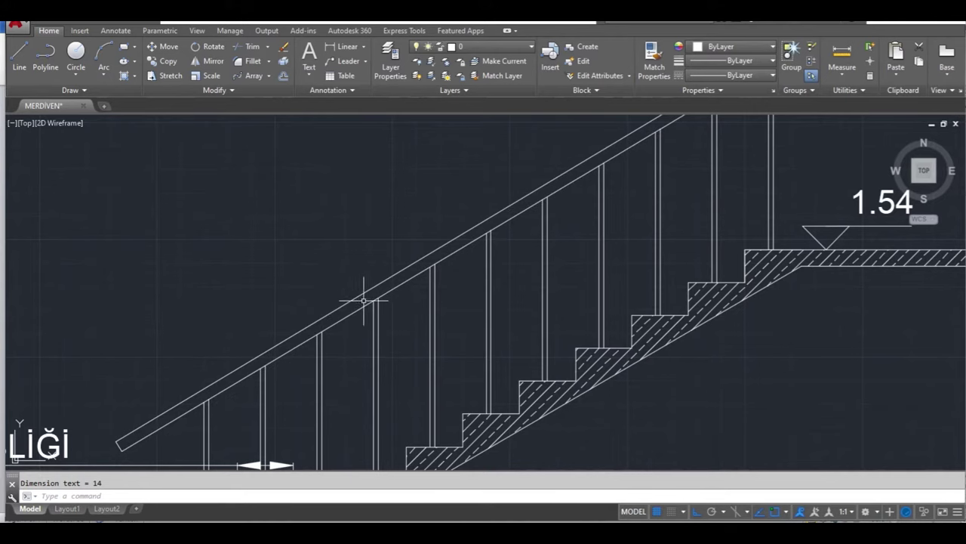
pyautogui.scroll(-2, 357, 308)
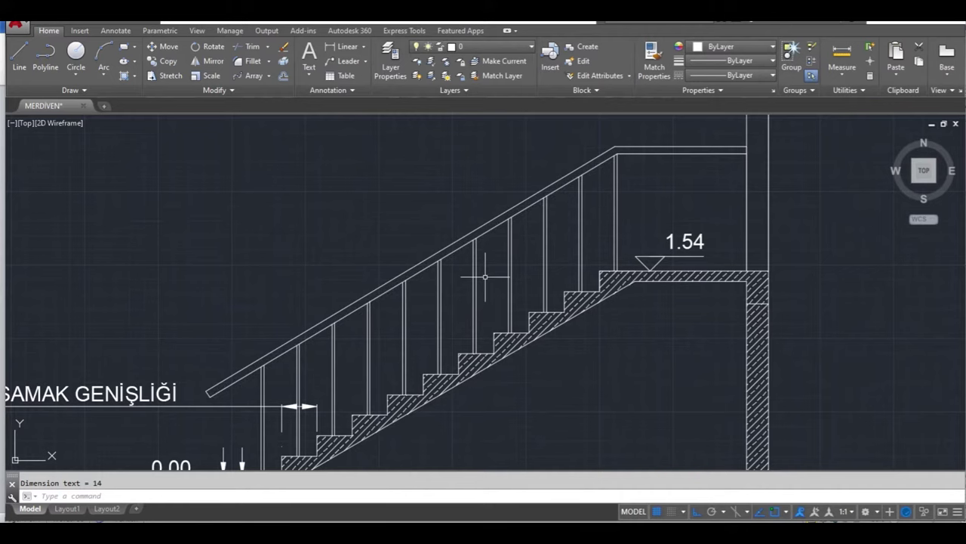
pyautogui.scroll(-1, 464, 270)
pyautogui.scroll(-1, 483, 277)
pyautogui.scroll(-2, 483, 276)
# Pan over to the floor plan and zoom closely onto the 240 by 120 stair flight
pyautogui.moveTo(292, 261); pyautogui.dragTo(474, 350, button='middle')
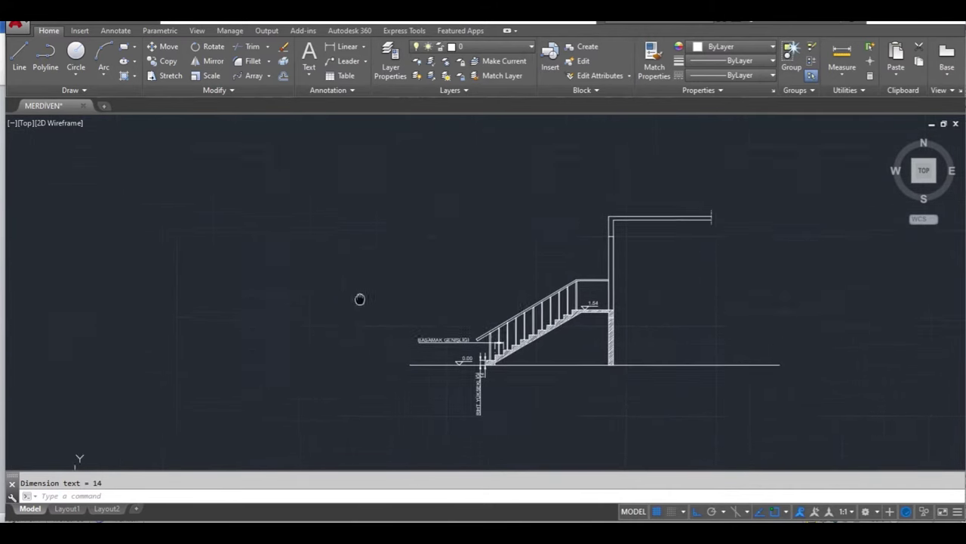
pyautogui.scroll(-2, 474, 350)
pyautogui.moveTo(198, 359); pyautogui.dragTo(652, 360, button='middle')
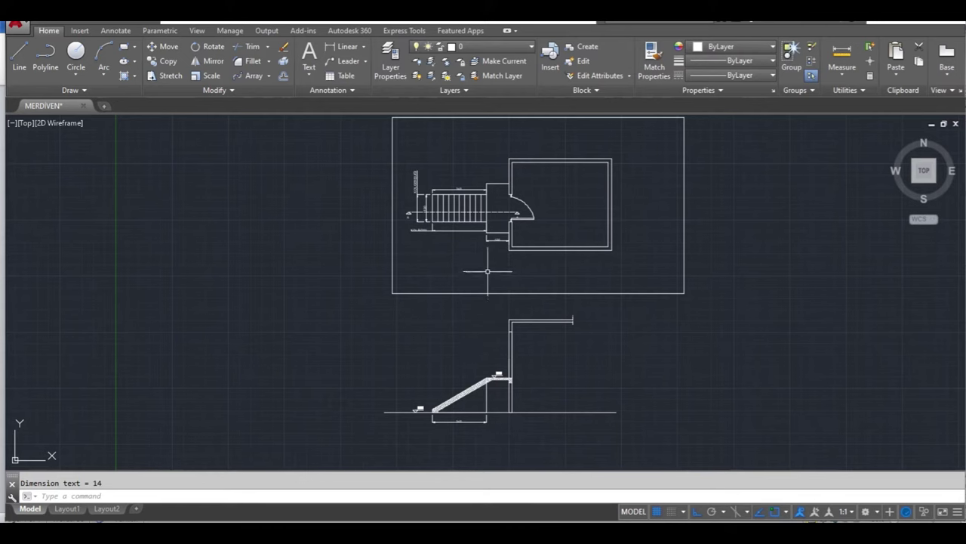
pyautogui.scroll(2, 503, 281)
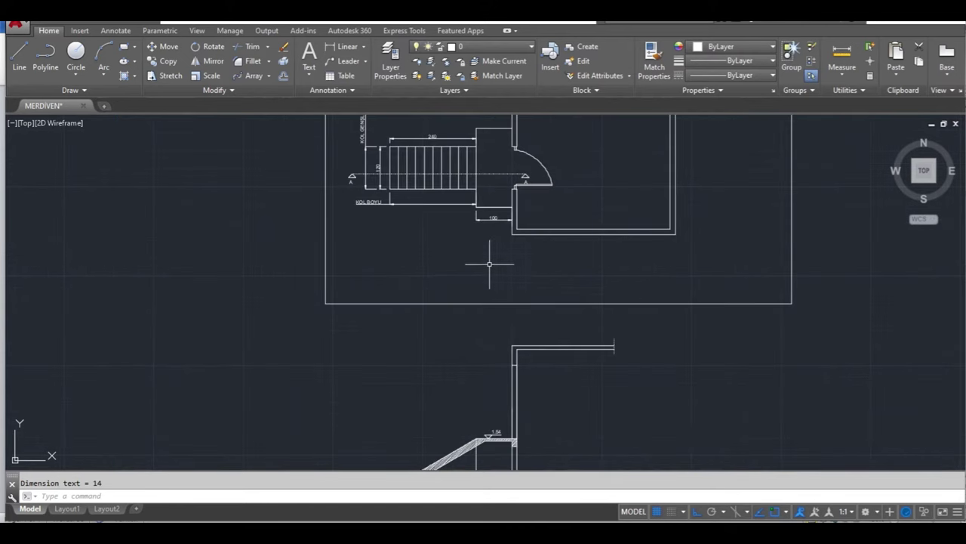
pyautogui.scroll(2, 490, 264)
pyautogui.moveTo(489, 305); pyautogui.dragTo(508, 347, button='middle')
pyautogui.scroll(-2, 500, 338)
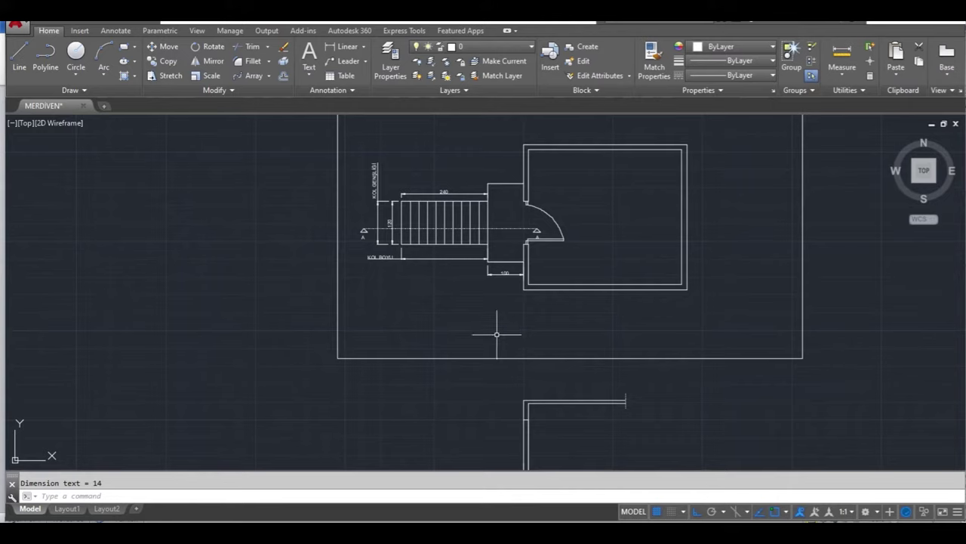
pyautogui.moveTo(459, 317); pyautogui.dragTo(483, 354, button='middle')
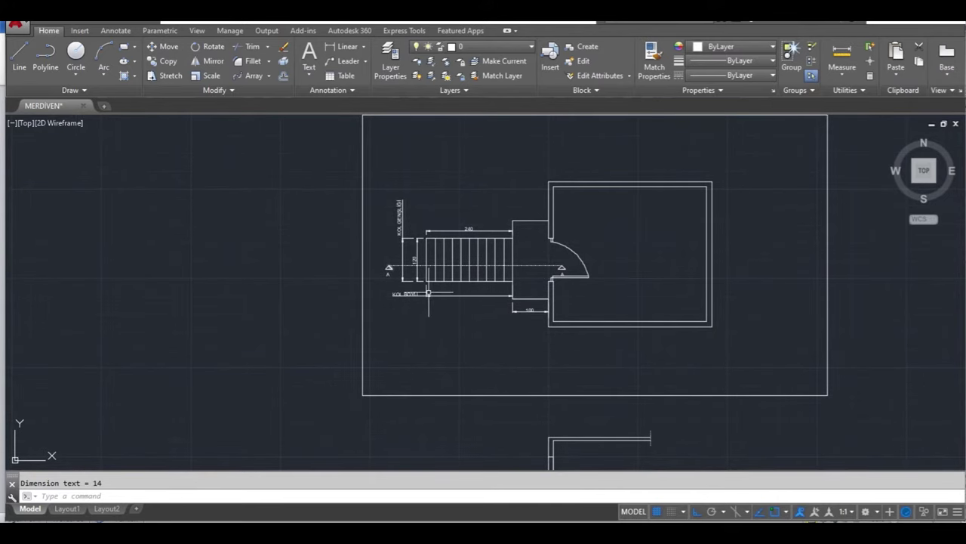
pyautogui.moveTo(458, 346); pyautogui.dragTo(438, 317, button='middle')
pyautogui.scroll(2, 432, 306)
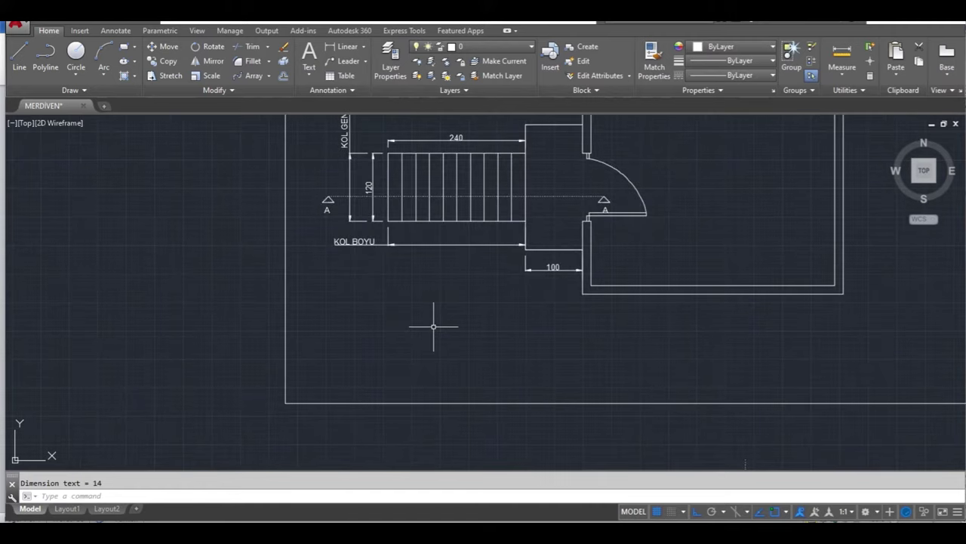
pyautogui.write('l')
pyautogui.press('Return')
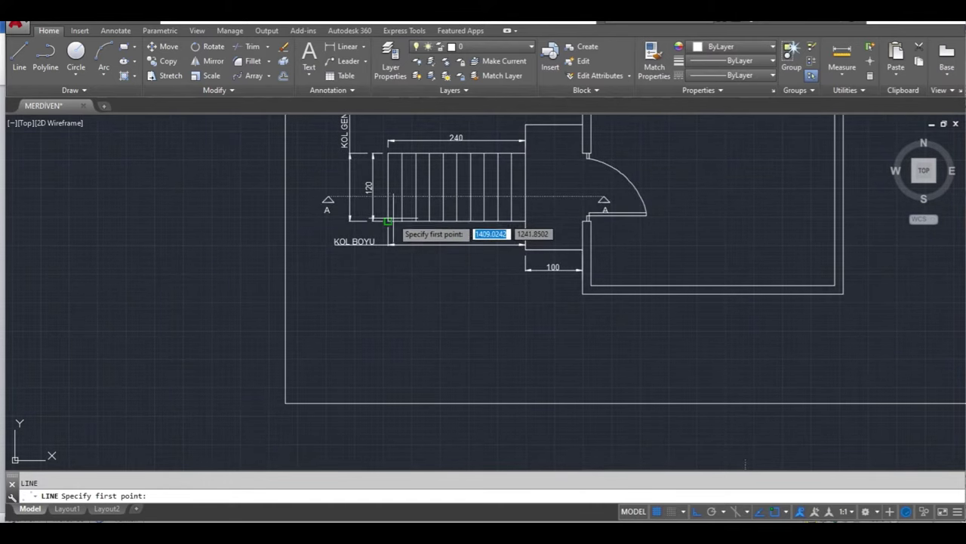
# Drop vertical lines from the stair's lower corner and the door opening's corner to the bottom boundary
pyautogui.click(387, 221)
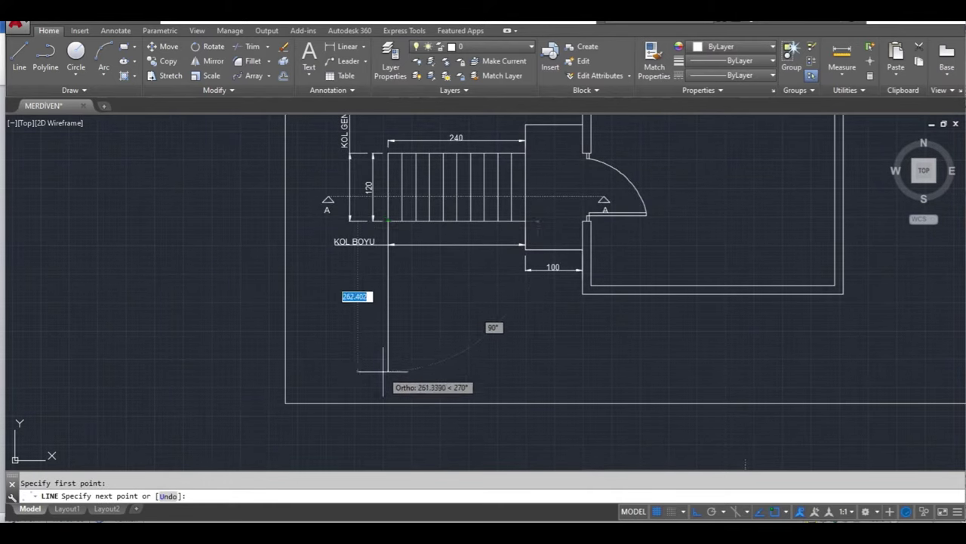
pyautogui.click(388, 404)
pyautogui.press('Return')
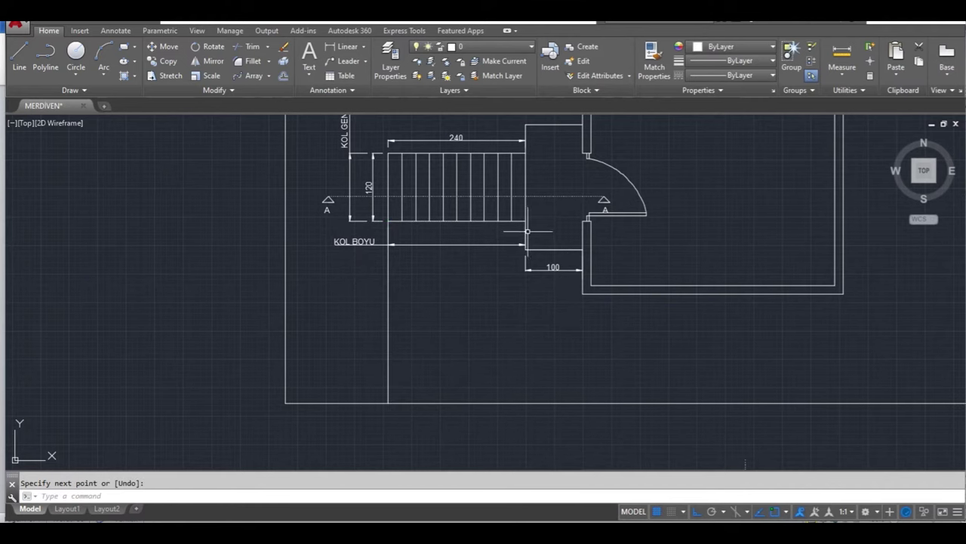
pyautogui.press('Return')
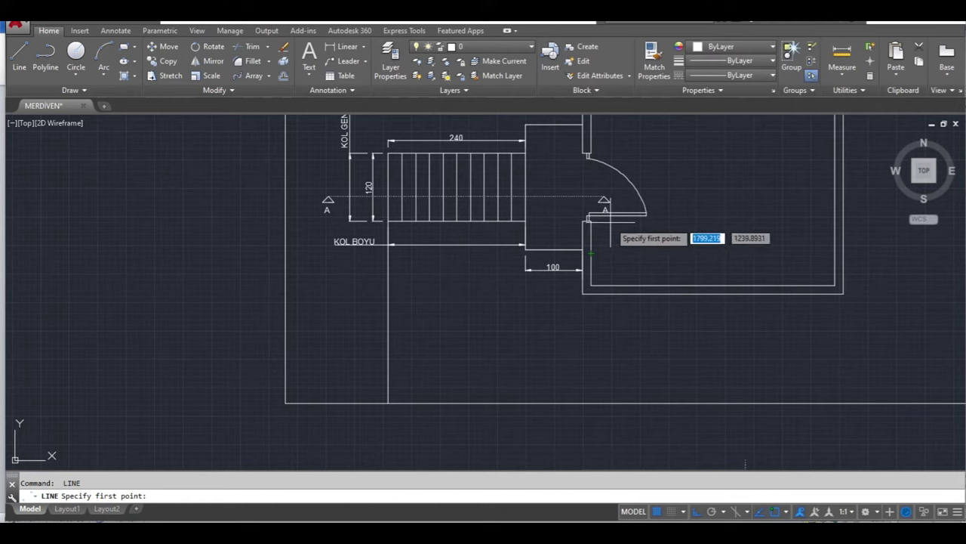
pyautogui.click(606, 215)
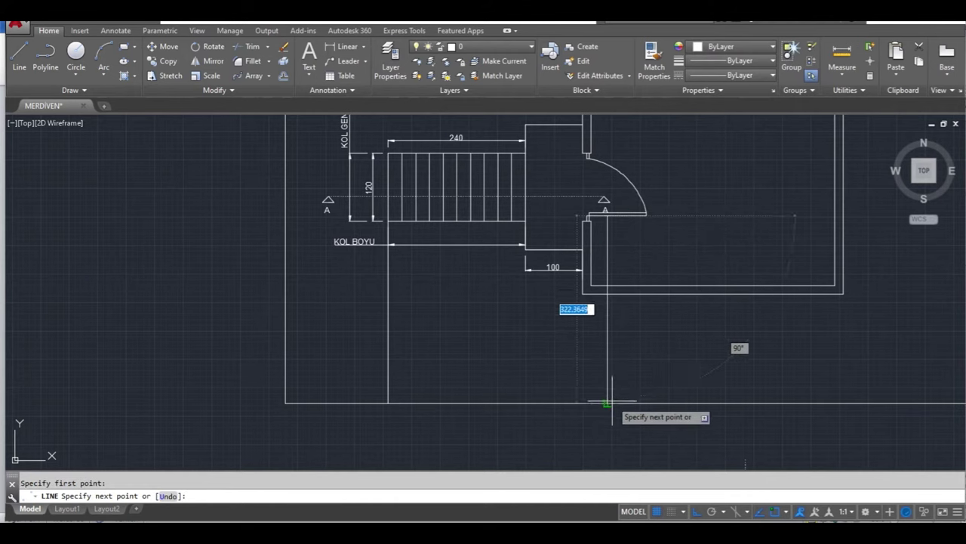
pyautogui.click(608, 403)
pyautogui.press('Return')
pyautogui.press('Return')
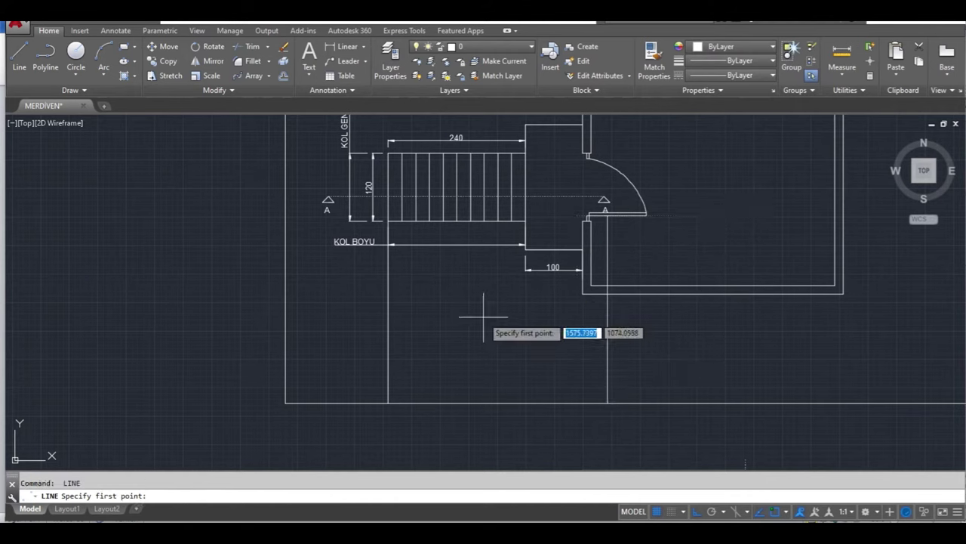
# Drop vertical lines from the corner by dimension 100, the wall corner and the inner wall corner to the bottom wall
pyautogui.click(525, 248)
pyautogui.click(522, 403)
pyautogui.press('Return')
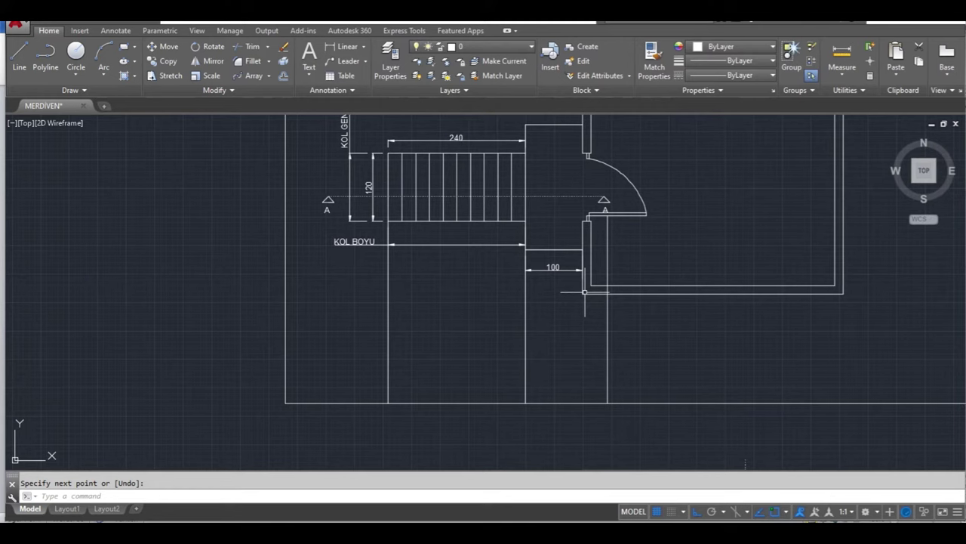
pyautogui.press('Return')
pyautogui.click(582, 293)
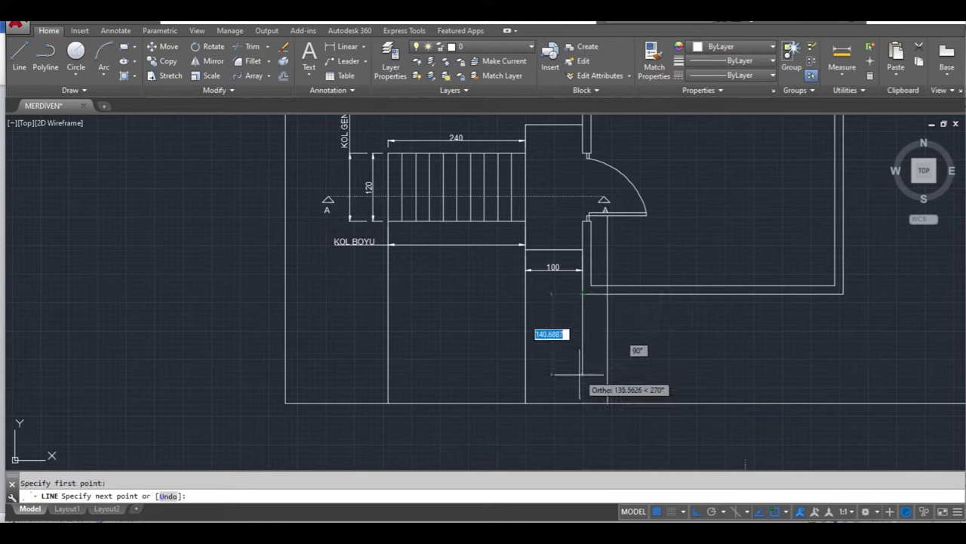
pyautogui.click(582, 404)
pyautogui.press('Return')
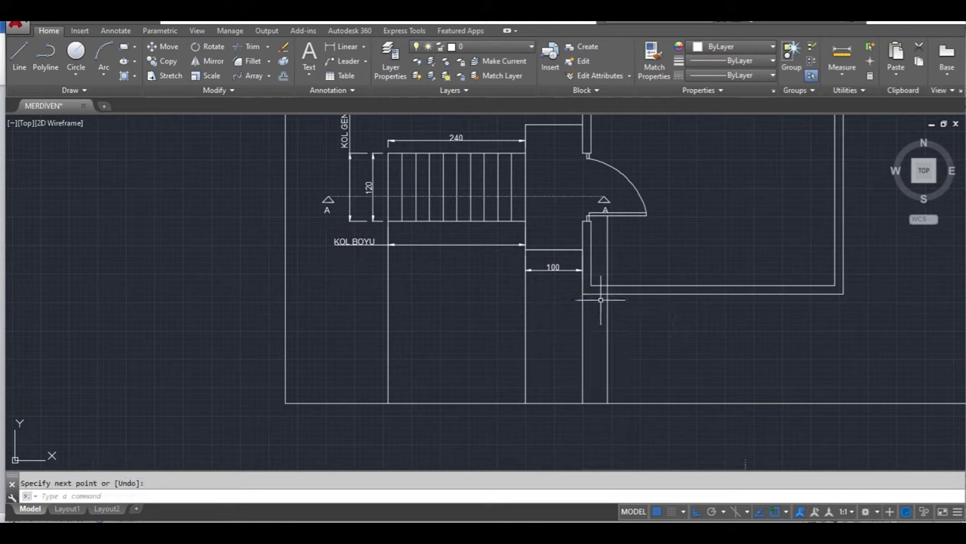
pyautogui.press('Return')
pyautogui.click(591, 286)
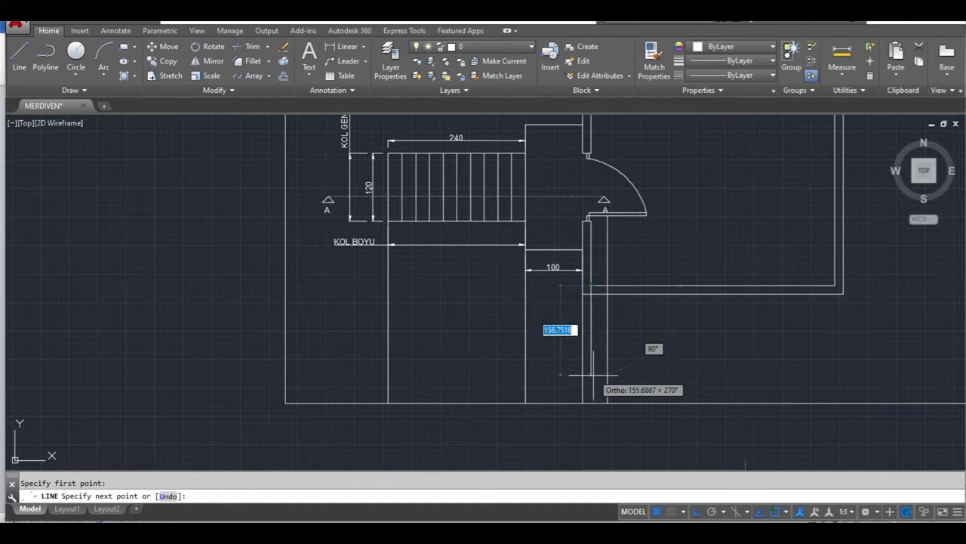
pyautogui.click(590, 404)
pyautogui.press('Return')
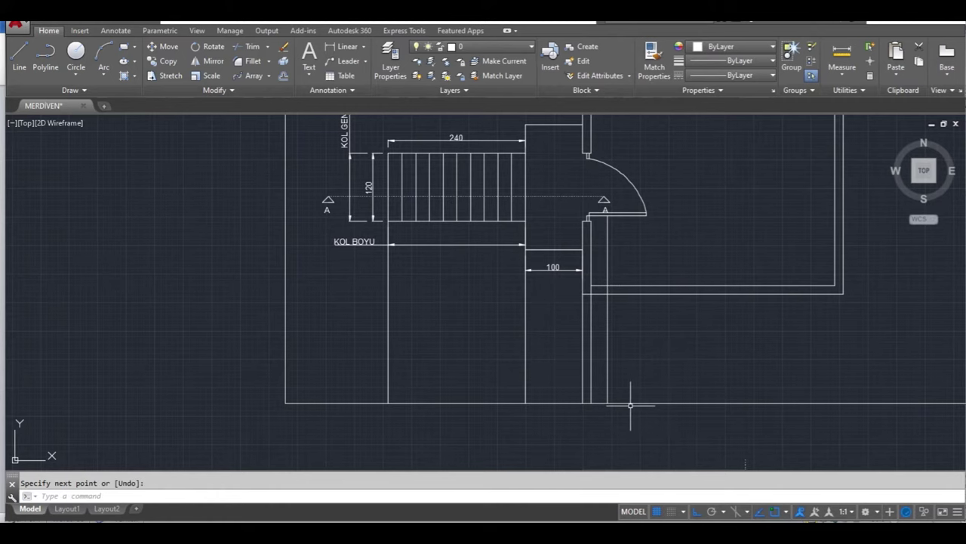
# Pan over to check the stair section drawing, then return the view to the stair plan
pyautogui.moveTo(416, 371); pyautogui.dragTo(428, 401, button='middle')
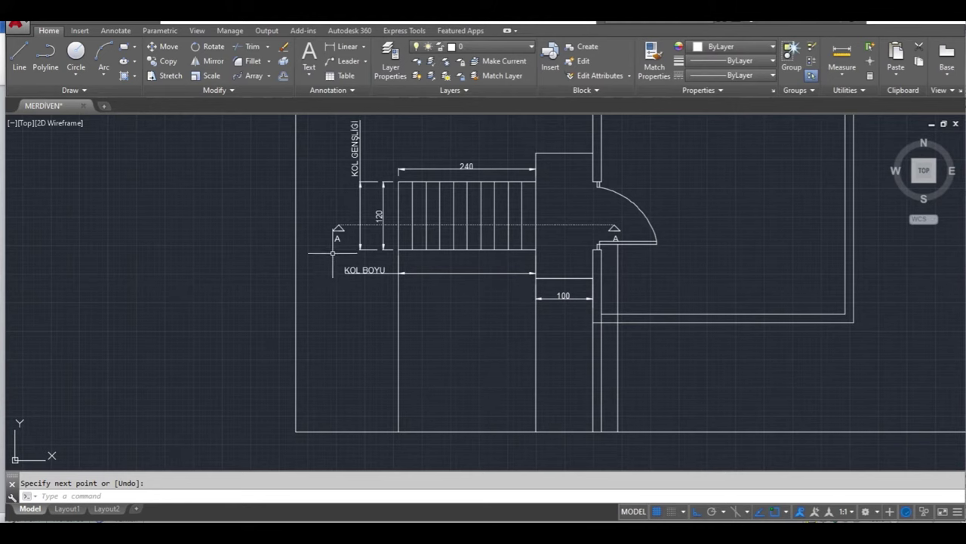
pyautogui.moveTo(521, 403); pyautogui.dragTo(470, 199, button='middle')
pyautogui.moveTo(544, 405); pyautogui.dragTo(590, 267, button='middle')
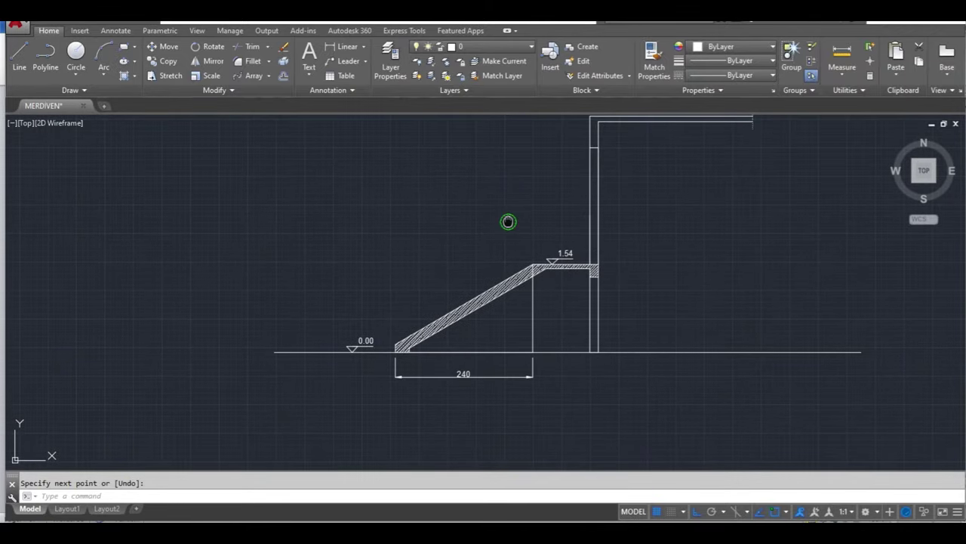
pyautogui.moveTo(508, 221)
pyautogui.mouseDown(button='middle')
pyautogui.moveTo(434, 444)
pyautogui.moveTo(461, 394)
pyautogui.mouseUp(button='middle')
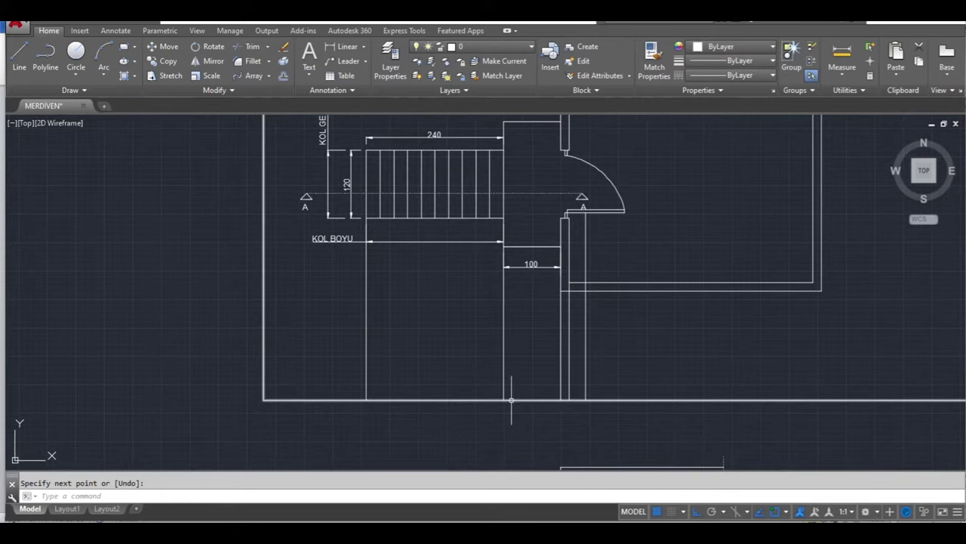
pyautogui.write('L')
pyautogui.press('Return')
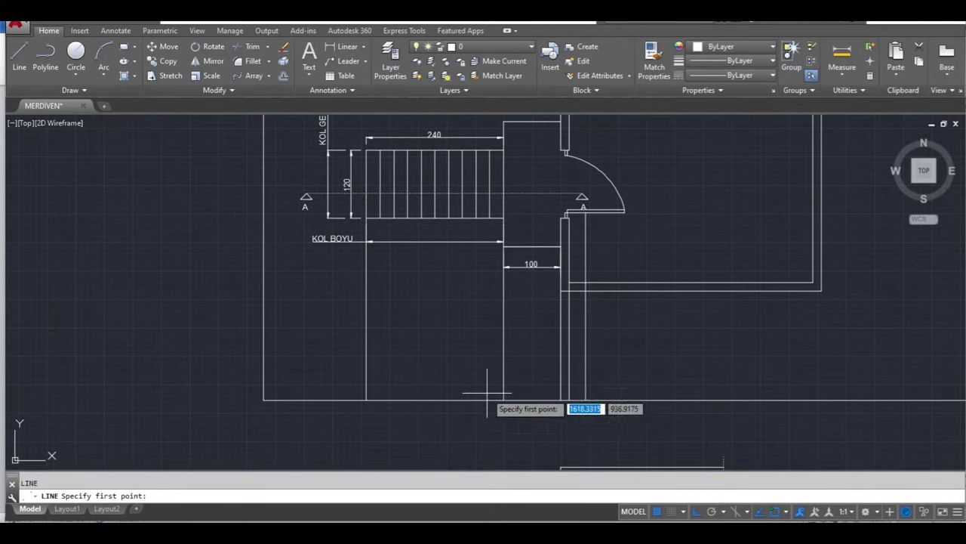
# Draw a 154-unit vertical line up from the wall's bottom end, continuing horizontally to the right
pyautogui.click(503, 400)
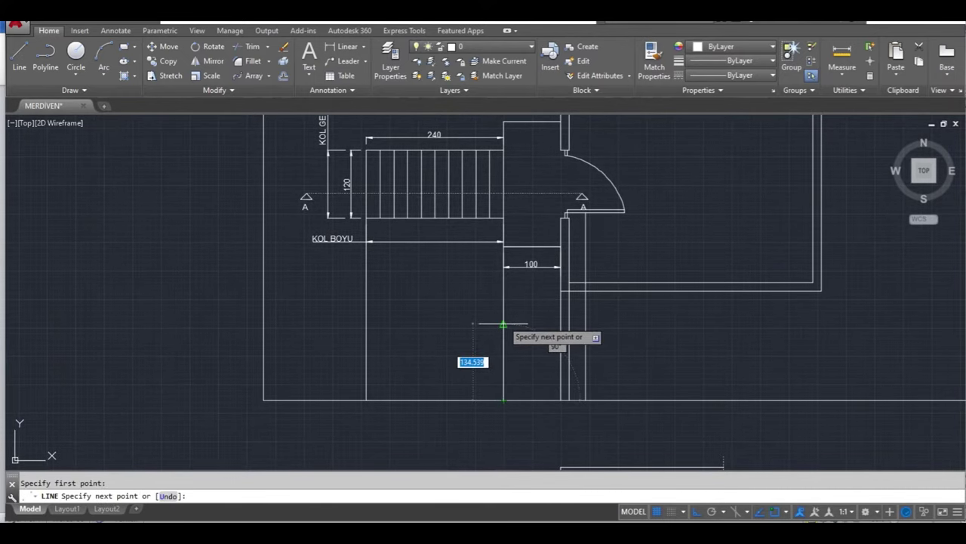
pyautogui.write('154')
pyautogui.press('Return')
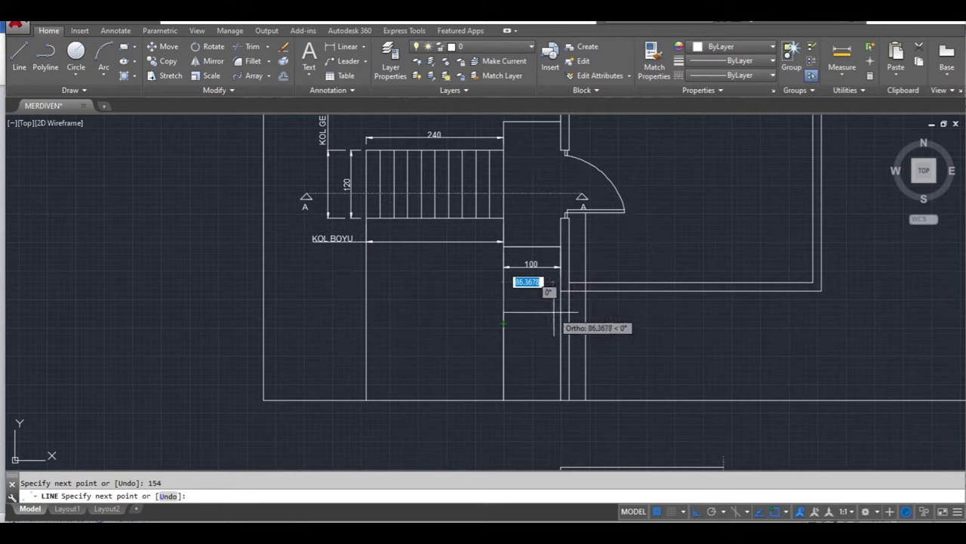
pyautogui.click(627, 311)
pyautogui.press('Escape')
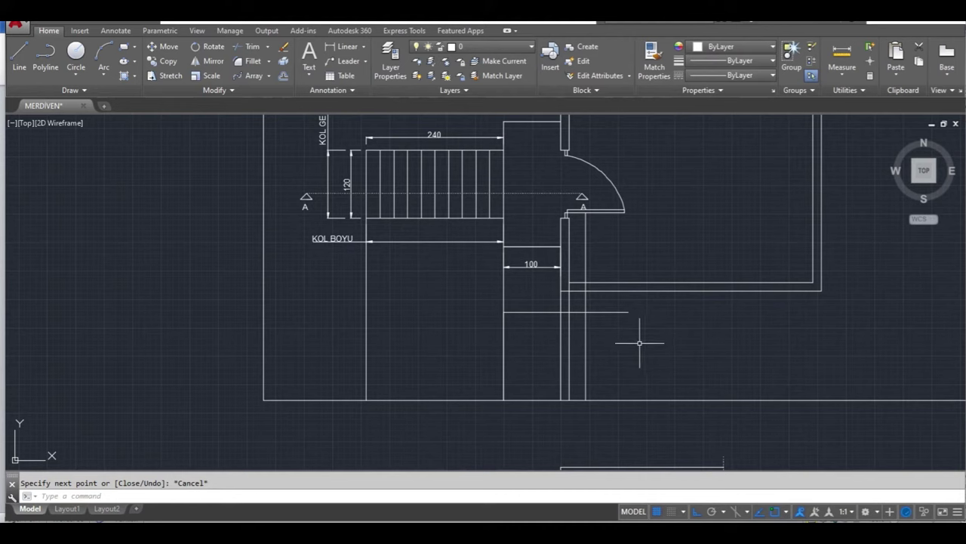
pyautogui.write('TR')
# Trim the wall lines above the new horizontal line using two crossing windows
pyautogui.press('Return')
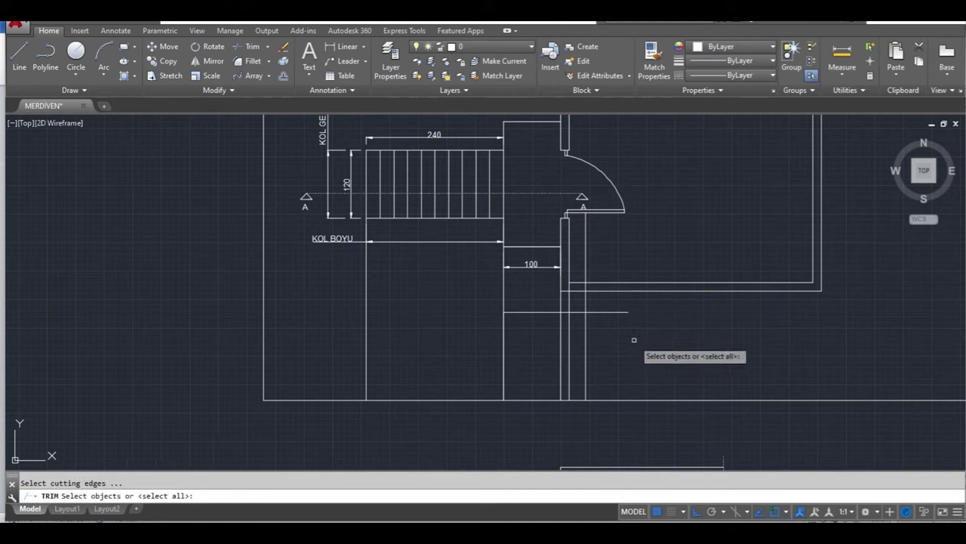
pyautogui.press('Return')
pyautogui.click(602, 297)
pyautogui.click(548, 306)
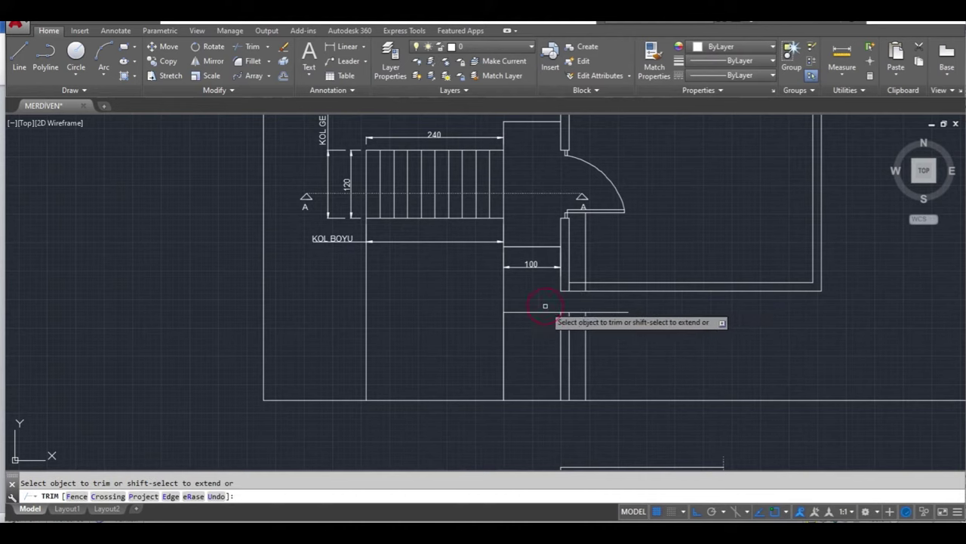
pyautogui.click(526, 293)
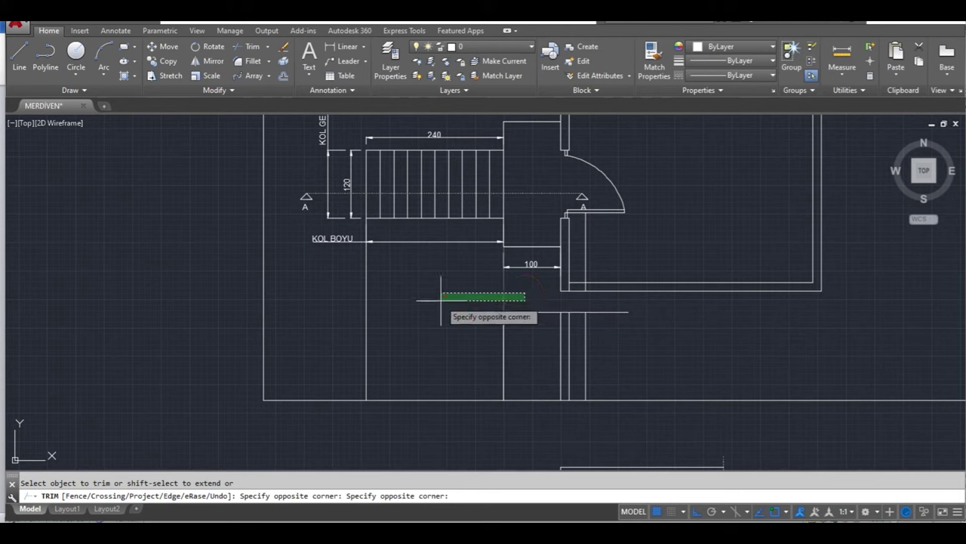
pyautogui.click(442, 304)
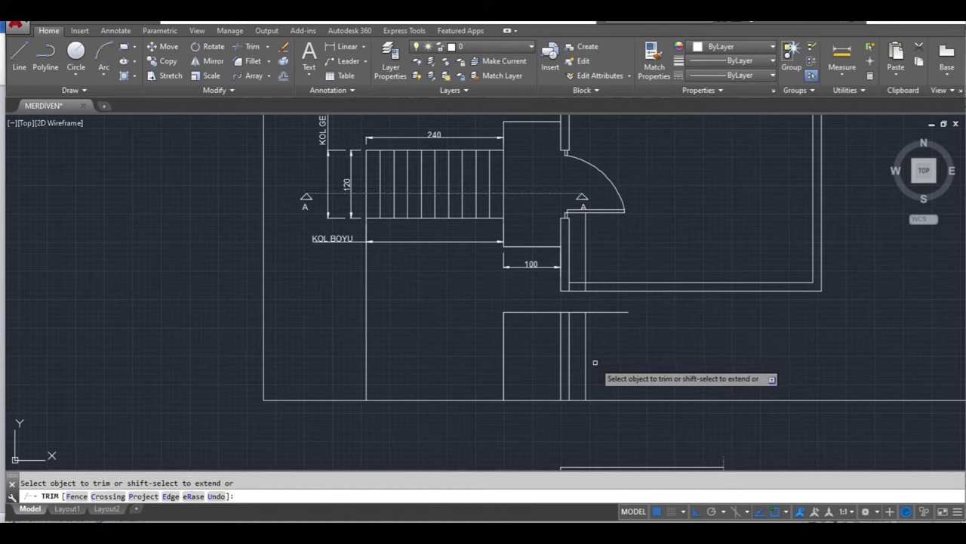
pyautogui.press('Escape')
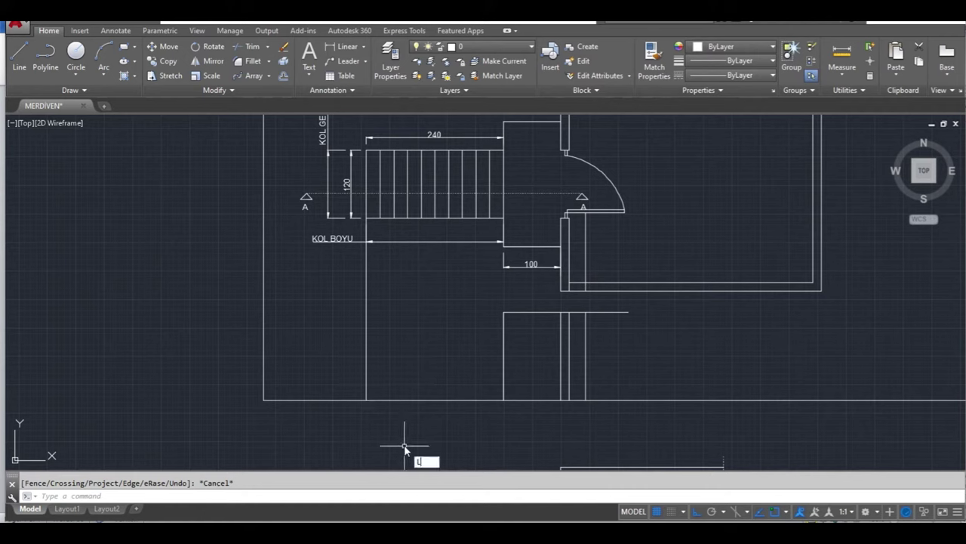
# Start the profile at the bottom wall corner with a 14 riser, 24 tread and 14 riser
pyautogui.press('Return')
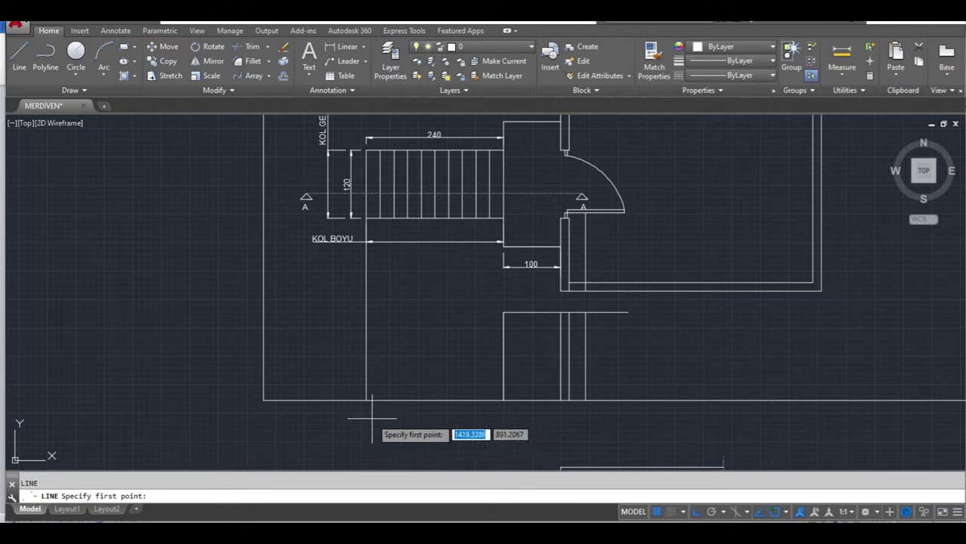
pyautogui.click(366, 400)
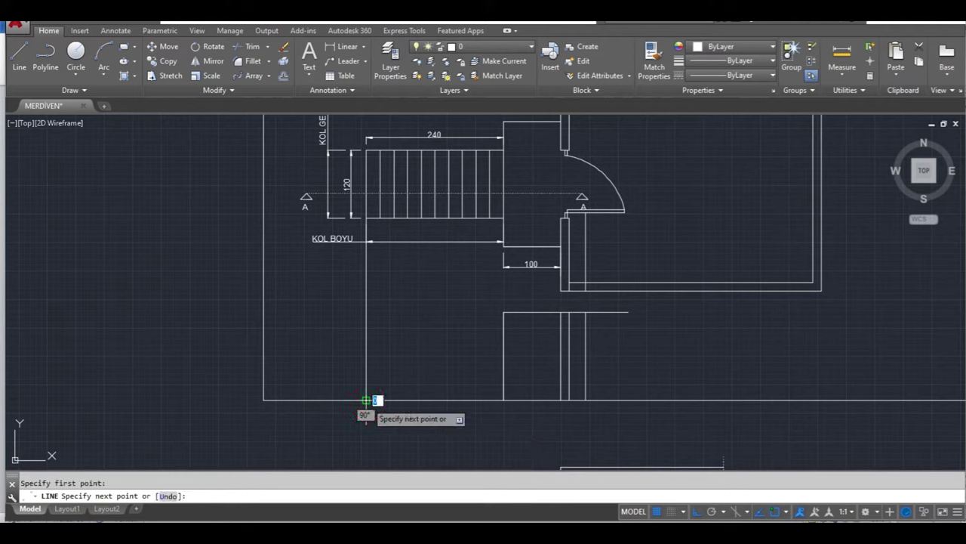
pyautogui.write('14')
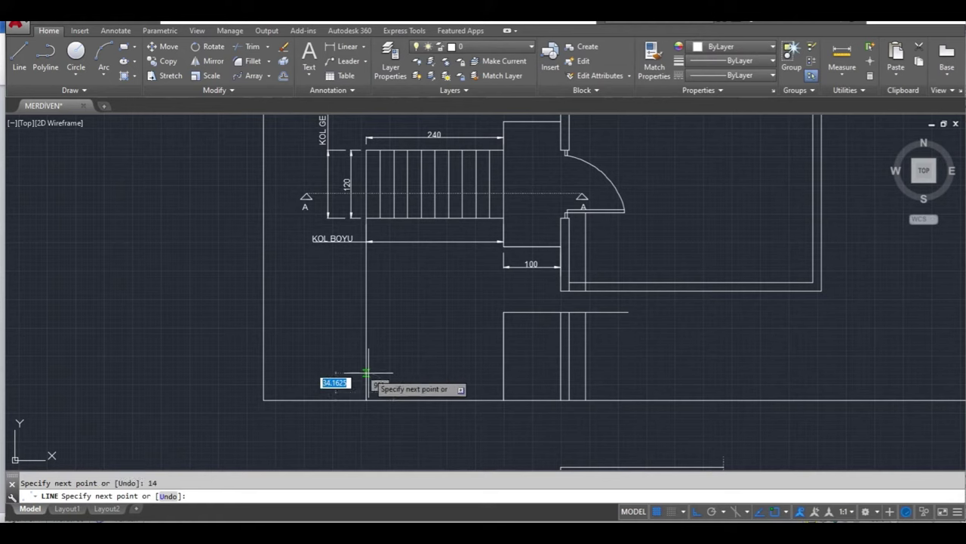
pyautogui.press('Return')
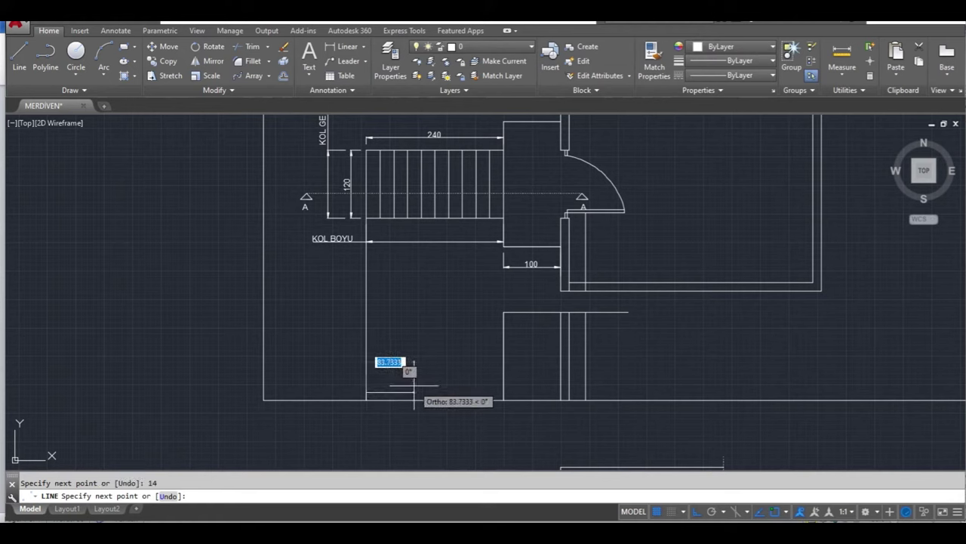
pyautogui.write('24')
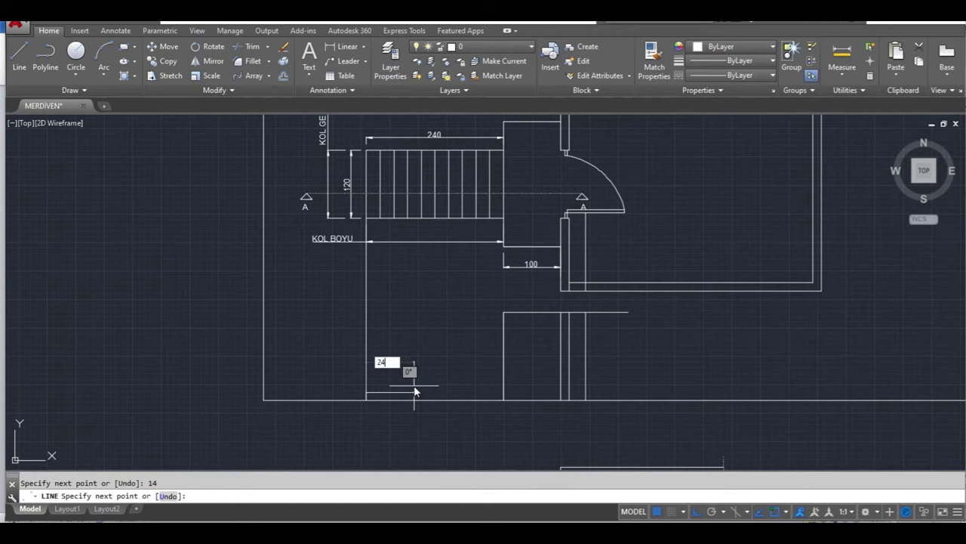
pyautogui.press('Return')
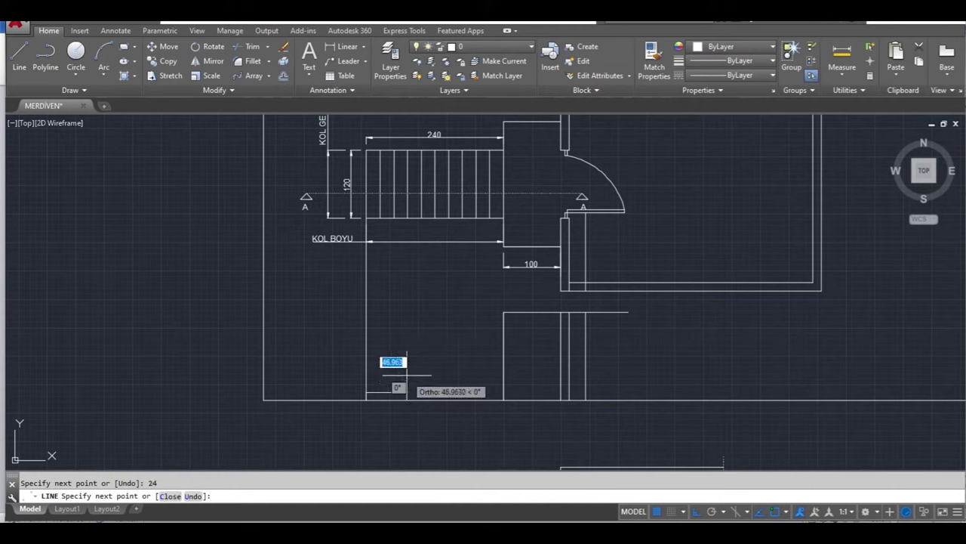
pyautogui.write('14')
pyautogui.press('Return')
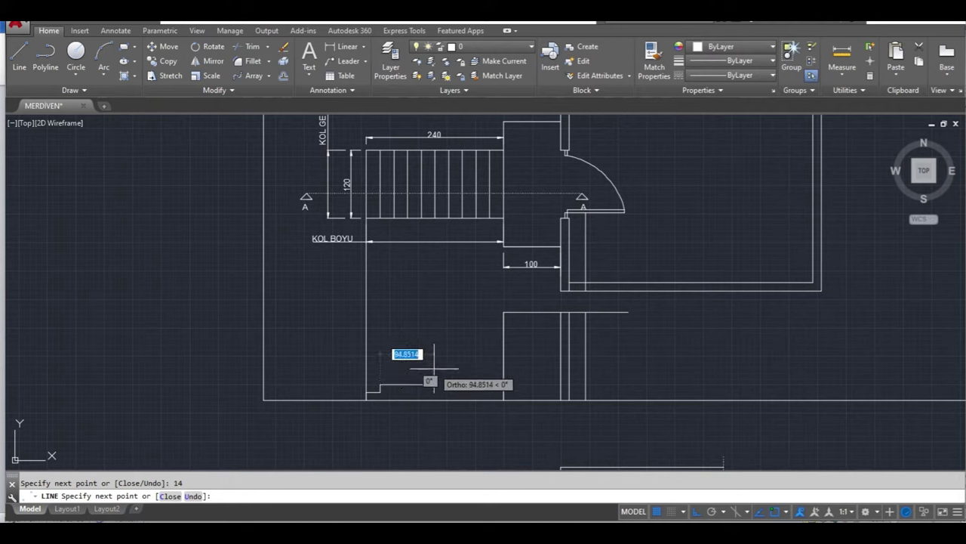
# Add the second 24-unit tread and 14-unit riser, then centre the view on the new steps
pyautogui.write('2')
pyautogui.press('Return')
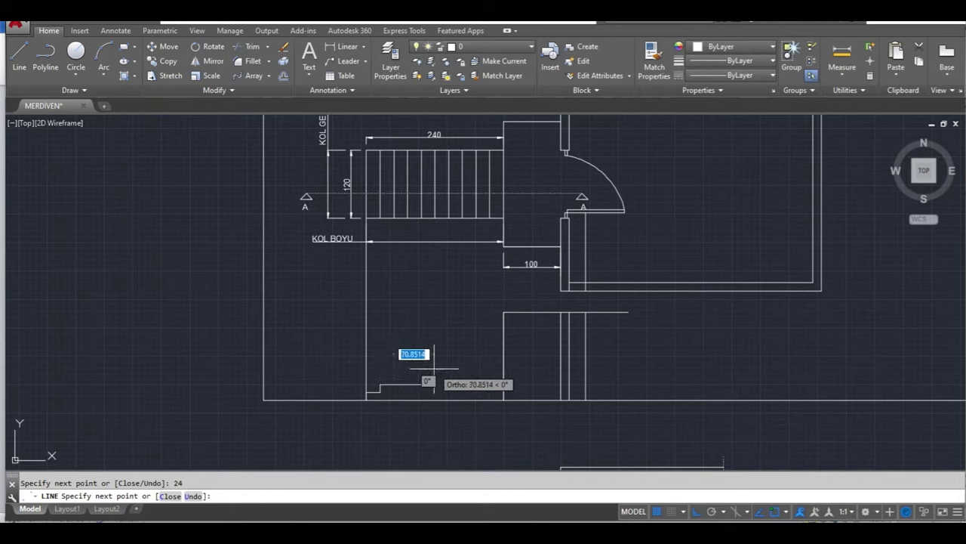
pyautogui.write('24')
pyautogui.press('Return')
pyautogui.write('14')
pyautogui.press('Return')
pyautogui.press('Escape')
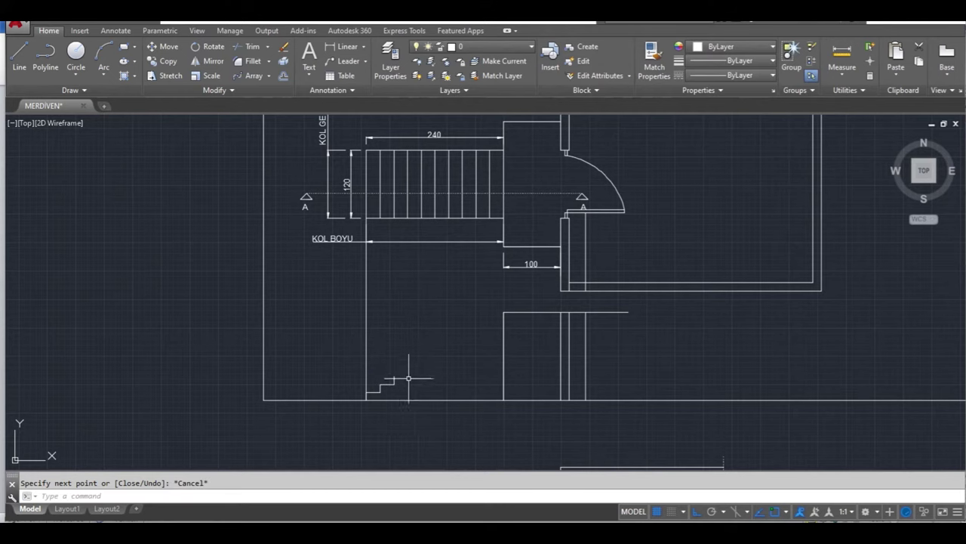
pyautogui.scroll(2, 396, 392)
pyautogui.moveTo(397, 391); pyautogui.dragTo(419, 363, button='middle')
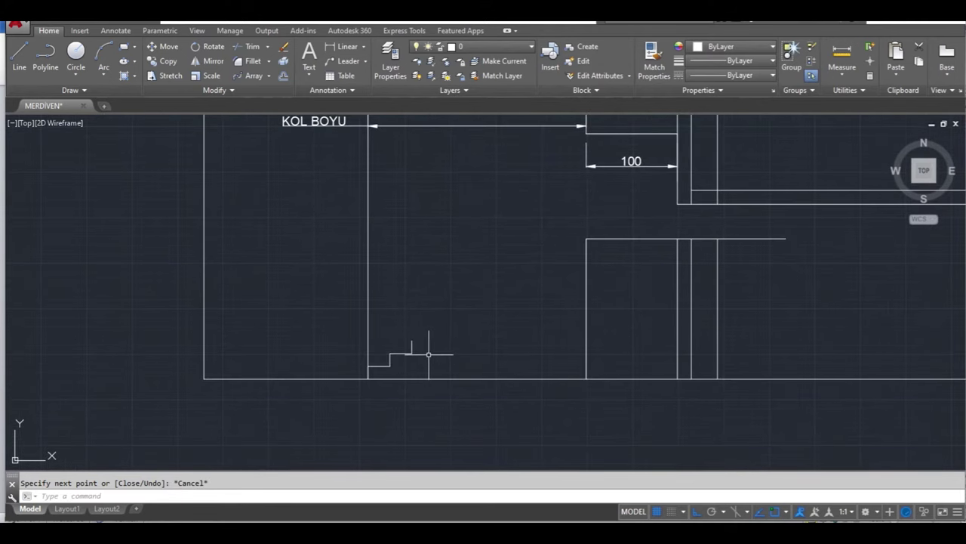
pyautogui.click(432, 332)
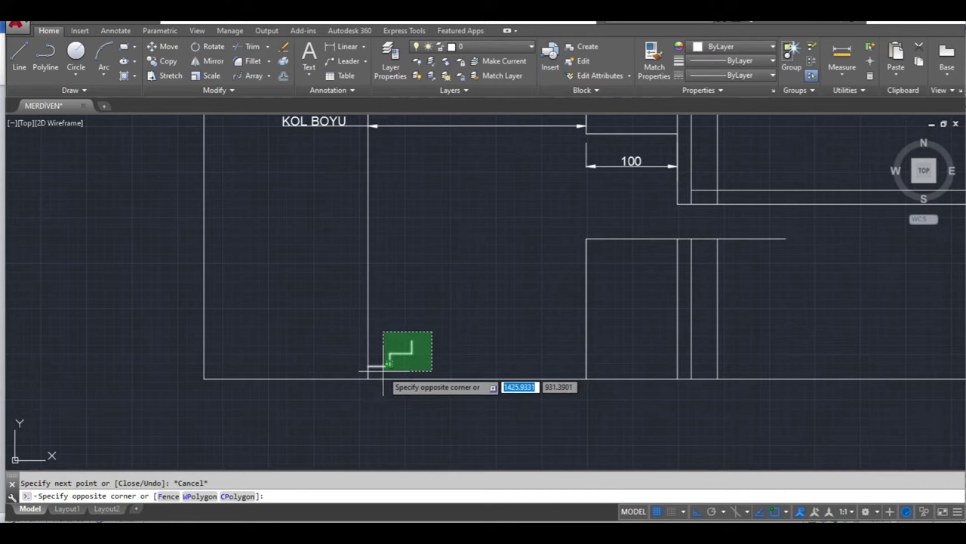
# Copy the two-step pair four times up the slope from the stair start to the landing
pyautogui.click(383, 368)
pyautogui.click(163, 60)
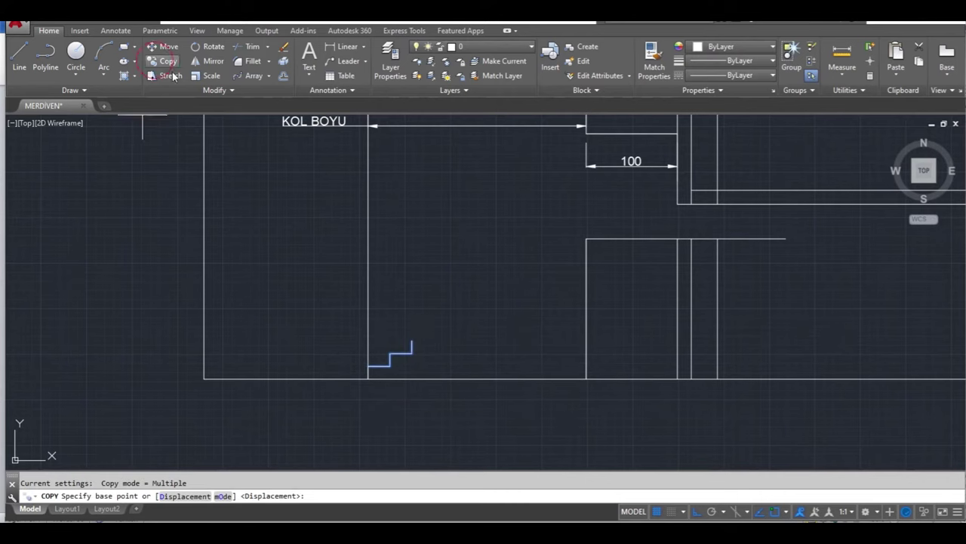
pyautogui.click(368, 367)
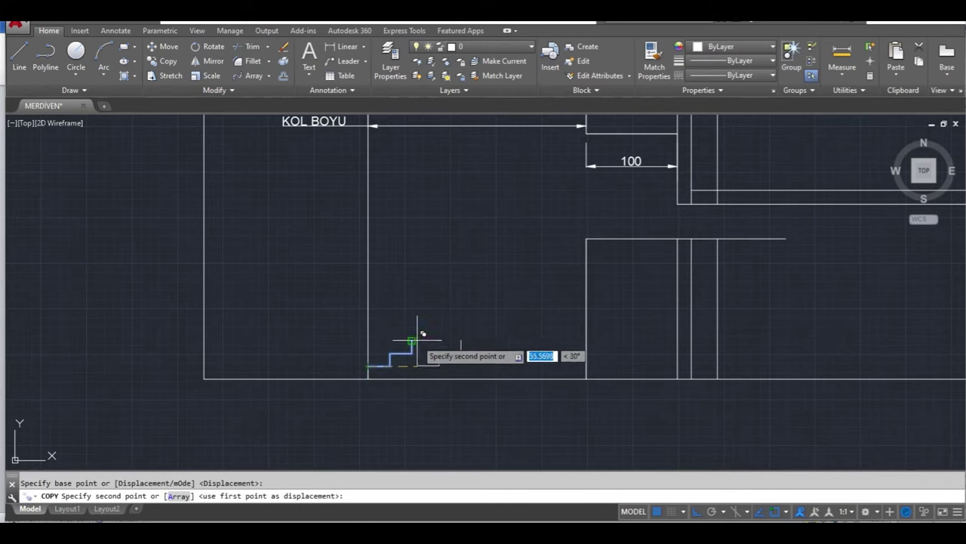
pyautogui.click(413, 342)
pyautogui.click(456, 315)
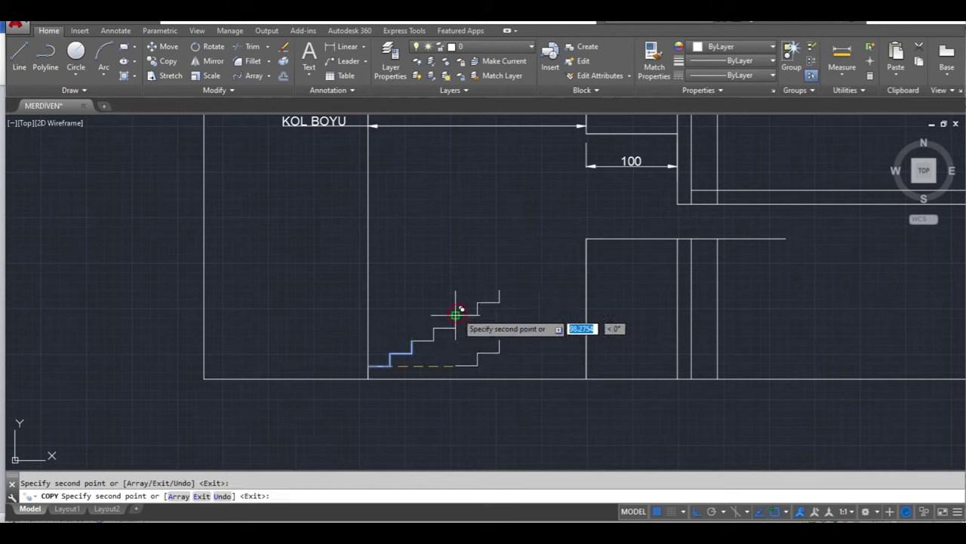
pyautogui.click(499, 289)
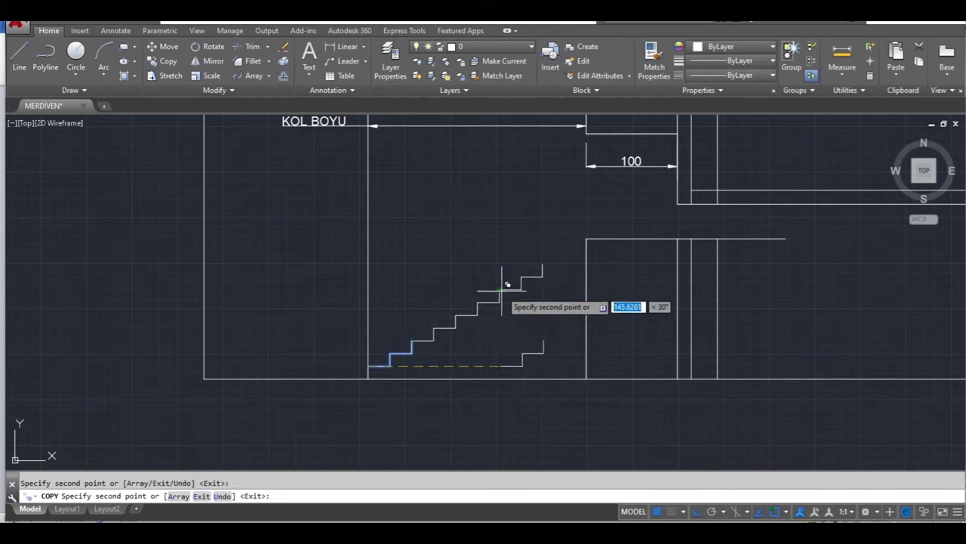
pyautogui.click(543, 270)
pyautogui.press('Escape')
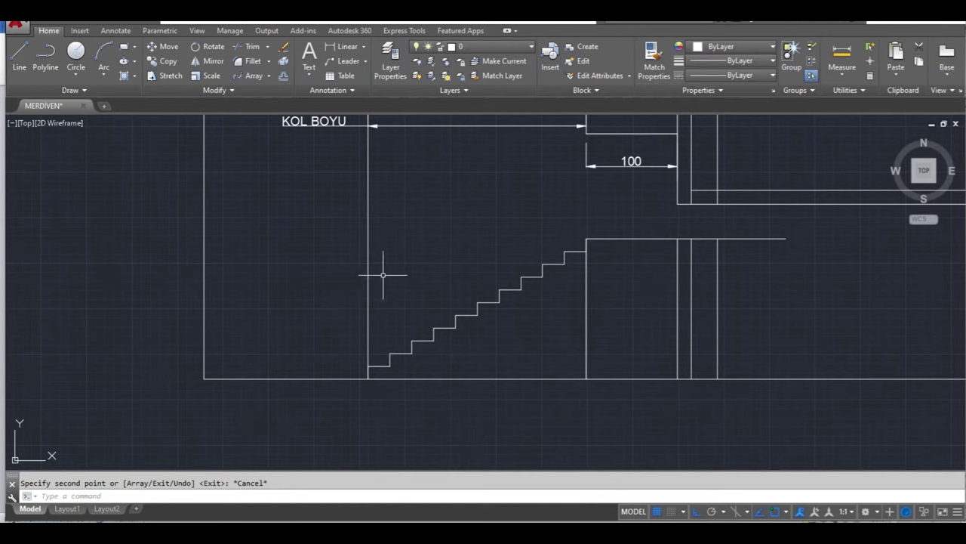
pyautogui.moveTo(395, 265); pyautogui.dragTo(392, 319, button='middle')
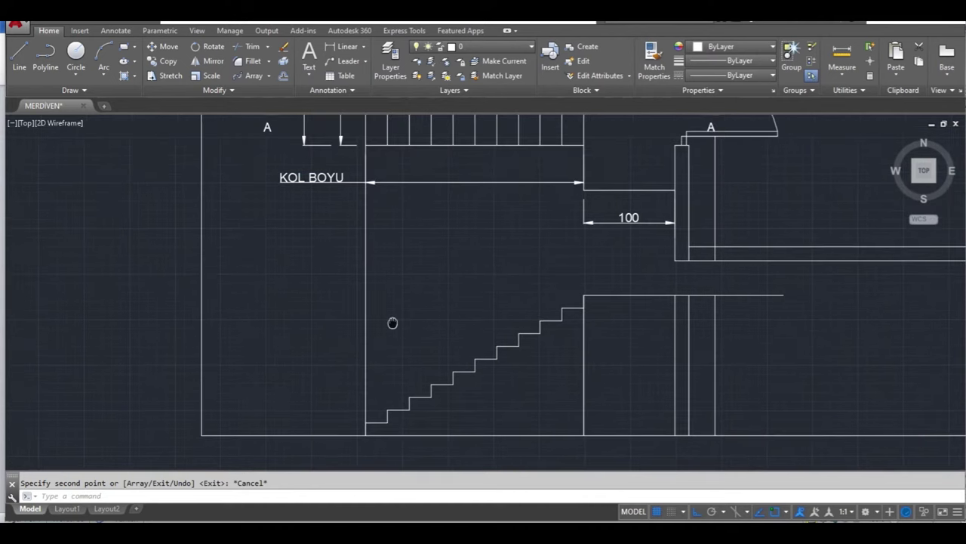
# Trim the leftover vertical line to the left of the bottom step
pyautogui.click(365, 309)
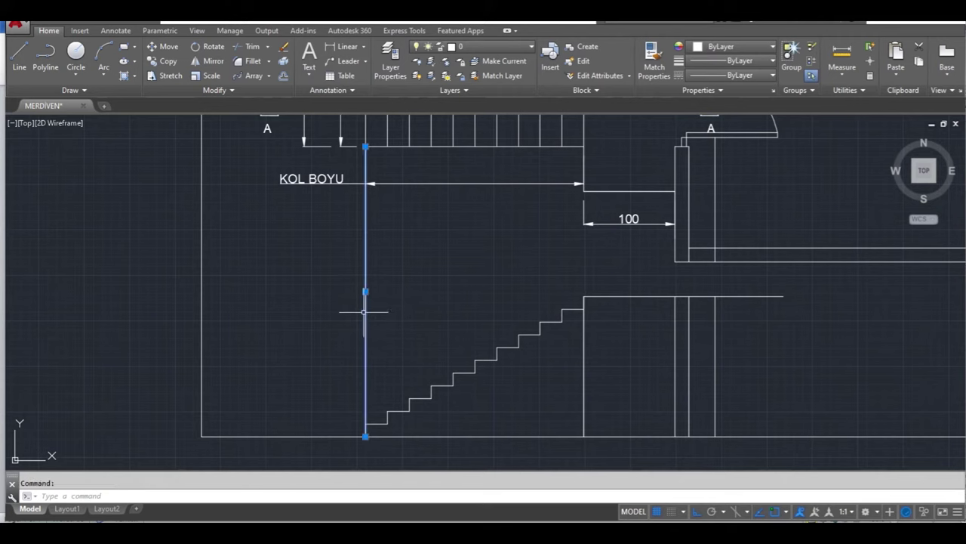
pyautogui.press('Escape')
pyautogui.write('TR')
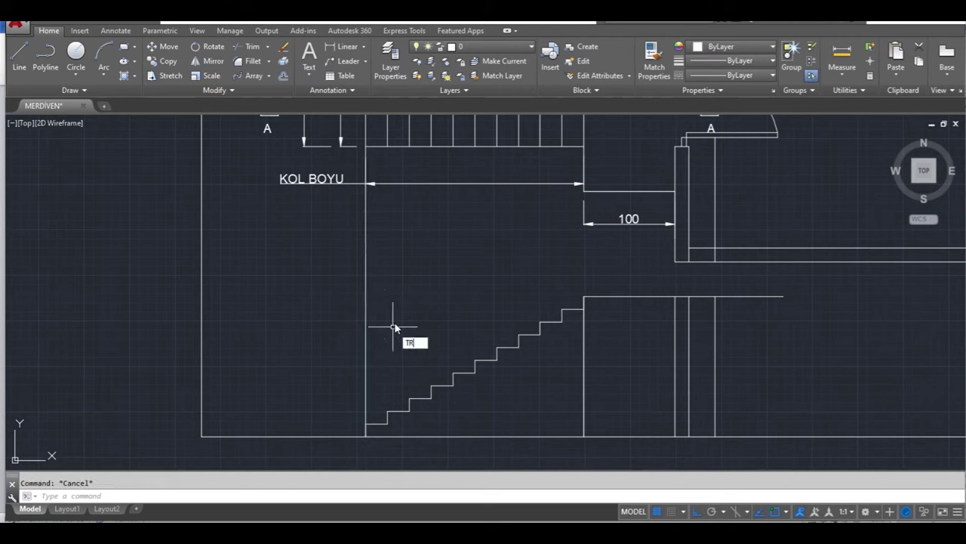
pyautogui.press('Return')
pyautogui.press('Return')
pyautogui.click(365, 302)
pyautogui.press('Escape')
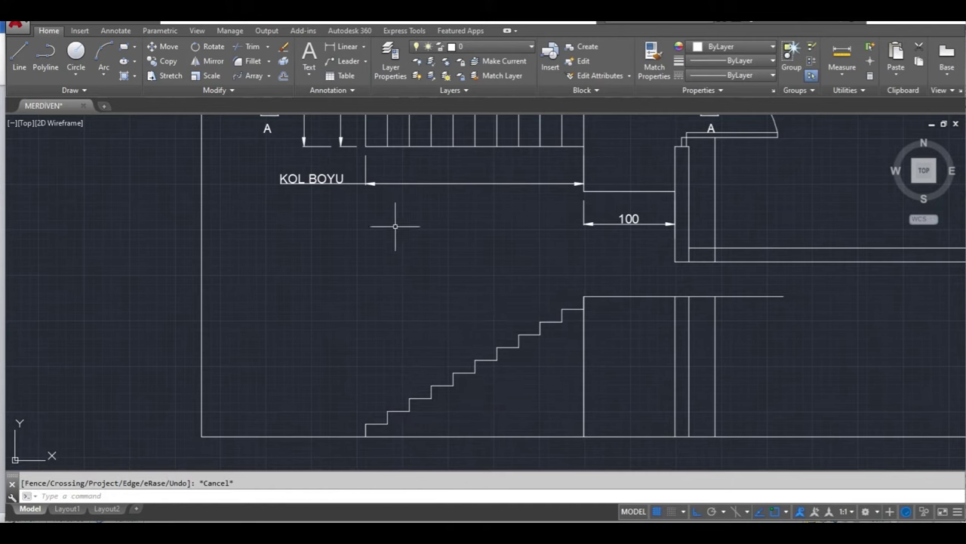
# Trim the projected vertical line below the stair top with a crossing window
pyautogui.moveTo(458, 349); pyautogui.dragTo(279, 306, button='middle')
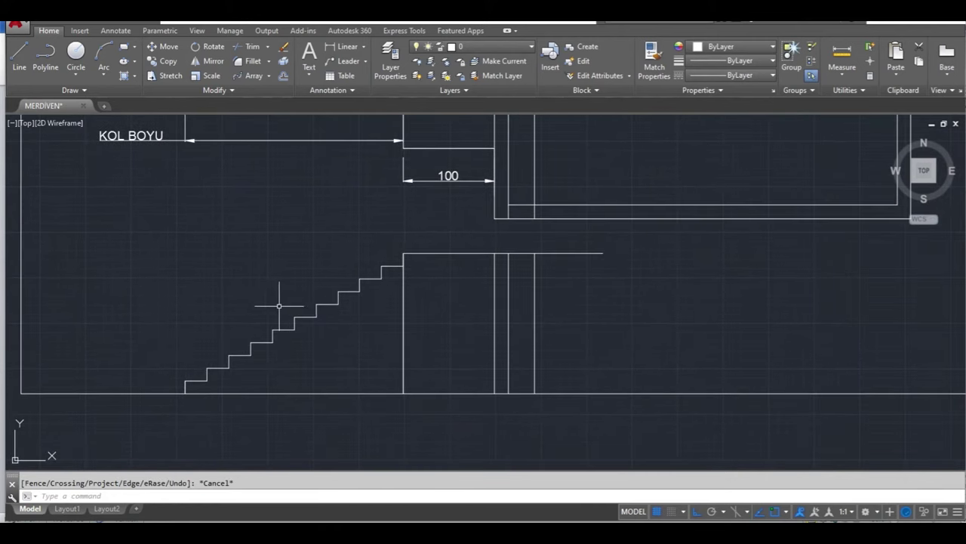
pyautogui.click(403, 318)
pyautogui.press('Escape')
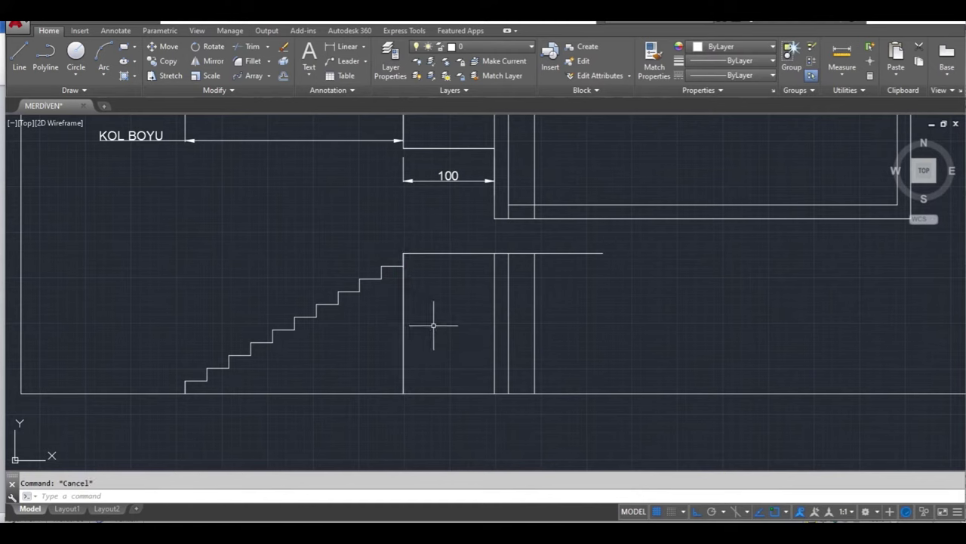
pyautogui.write('te cor')
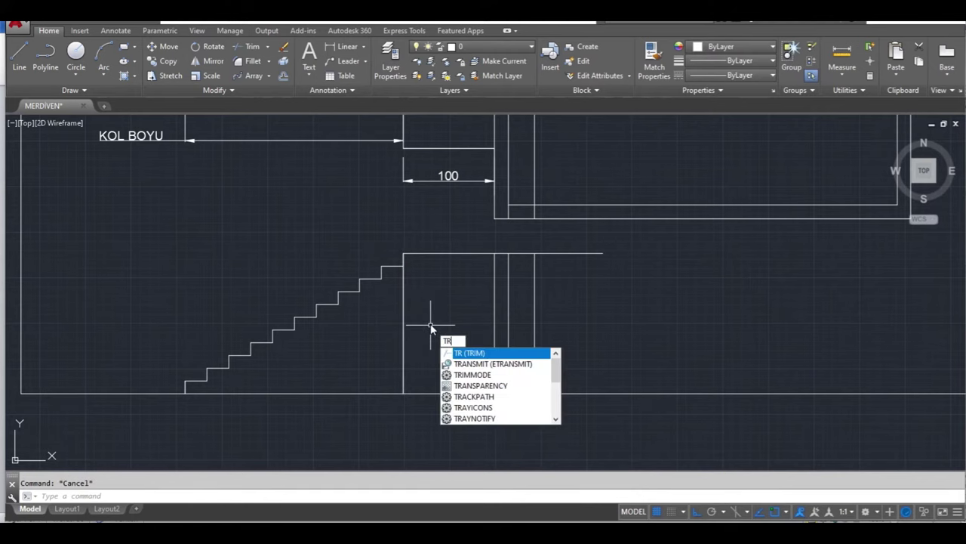
pyautogui.press('Return')
pyautogui.click(426, 328)
pyautogui.click(384, 339)
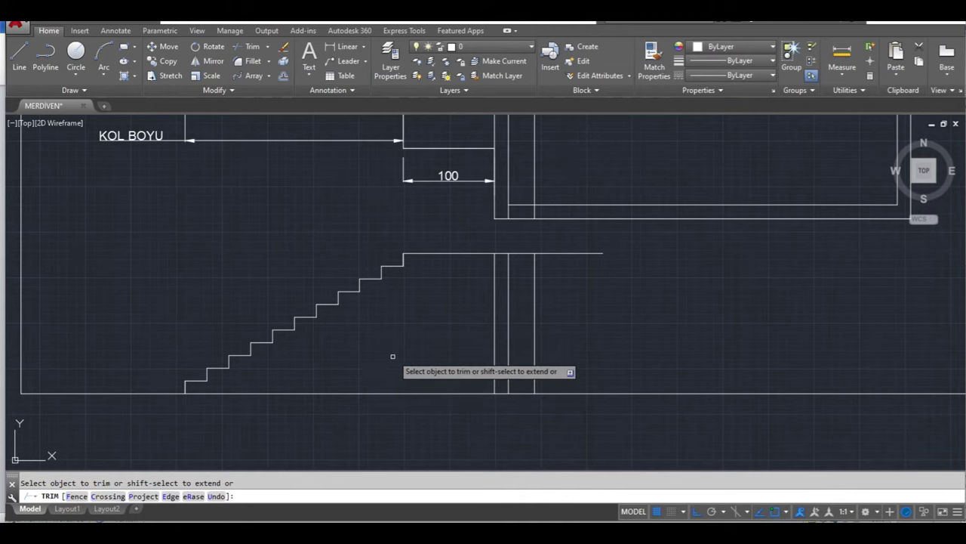
pyautogui.moveTo(468, 320); pyautogui.dragTo(456, 323, button='middle')
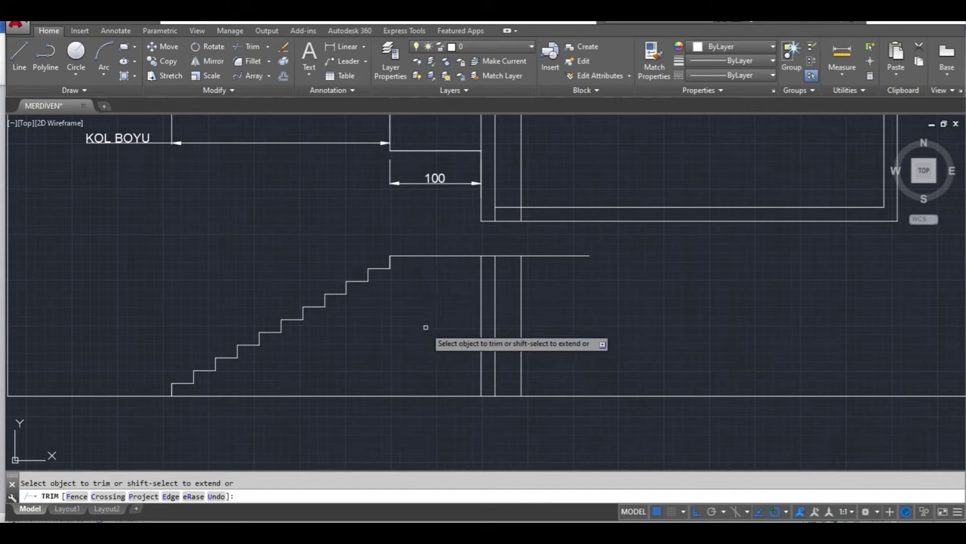
pyautogui.press('Escape')
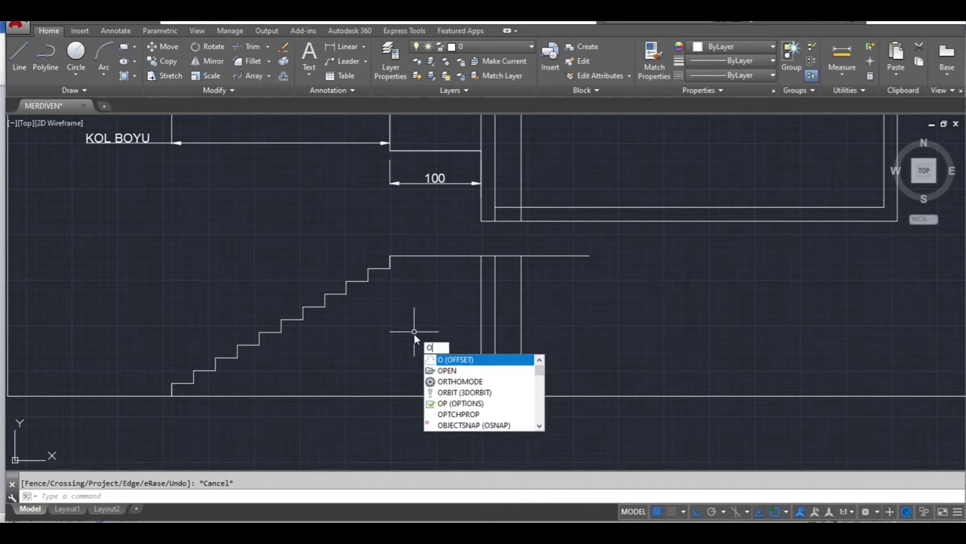
# Offset the landing's top line 10 units downward to form the slab thickness
pyautogui.press('Return')
pyautogui.click(429, 305)
pyautogui.write('10')
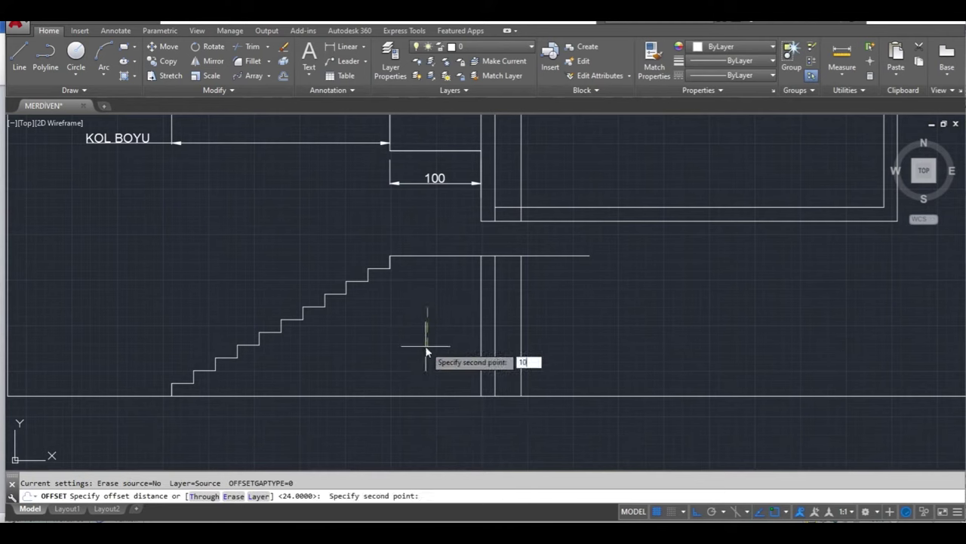
pyautogui.press('Return')
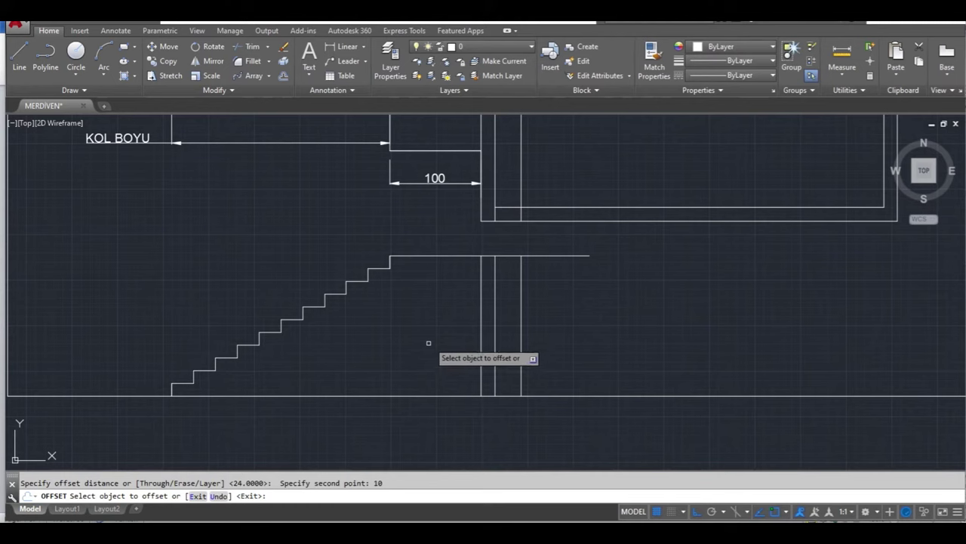
pyautogui.click(444, 257)
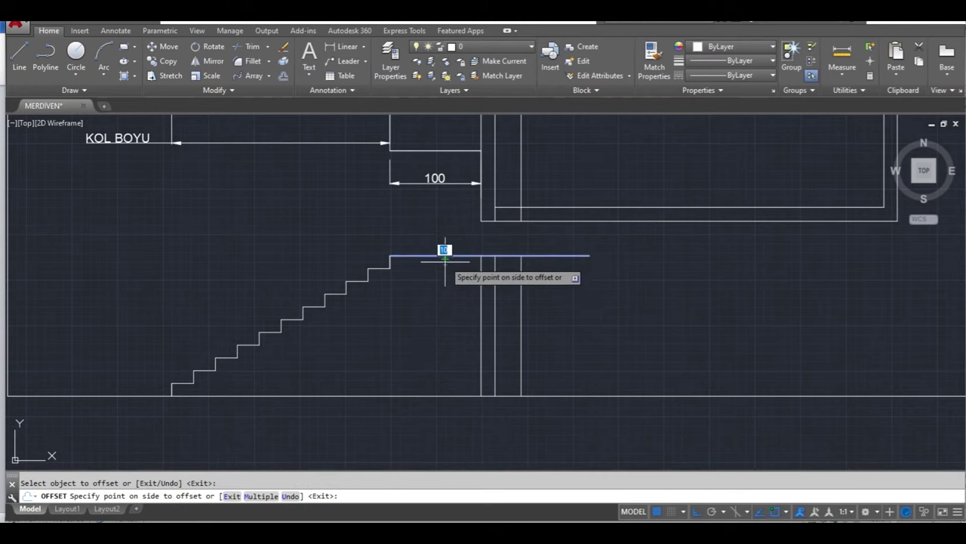
pyautogui.click(444, 278)
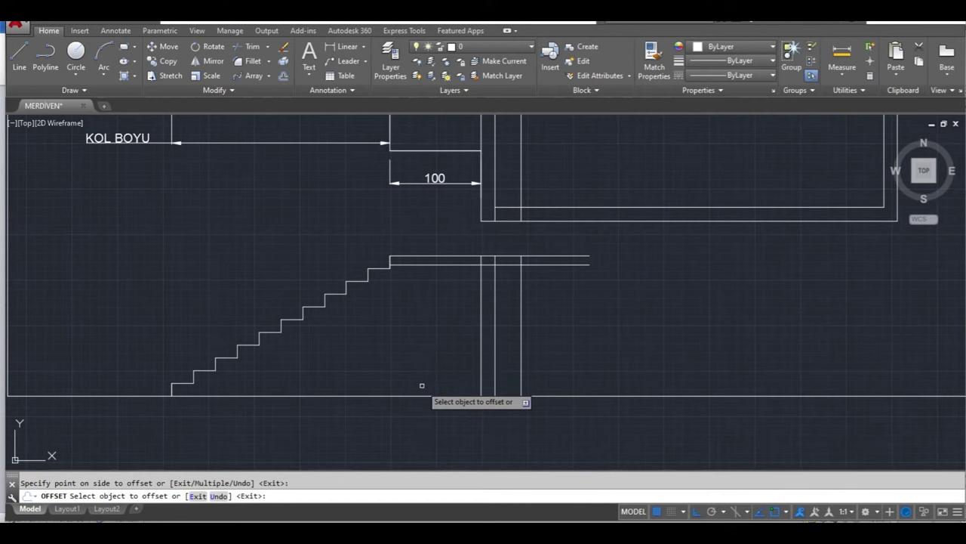
pyautogui.press('Escape')
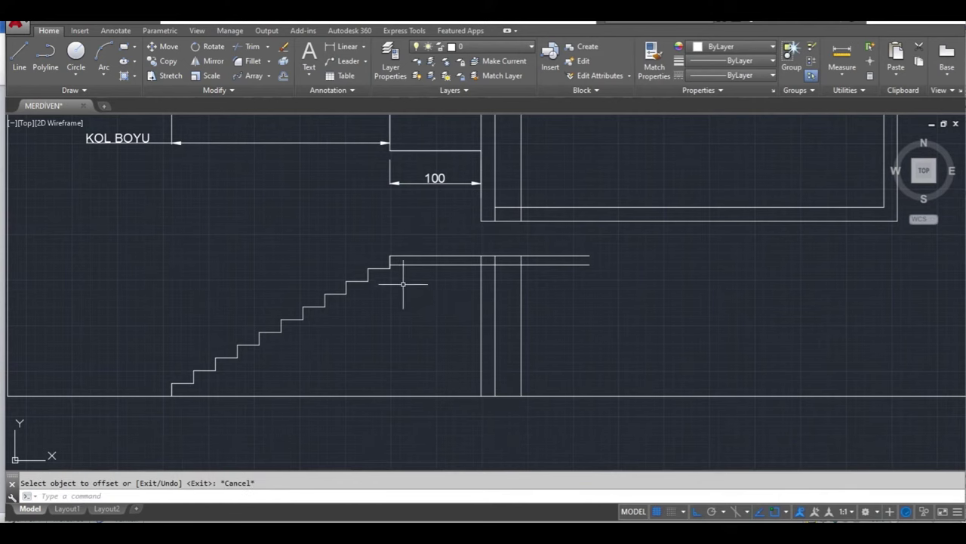
pyautogui.scroll(2, 200, 393)
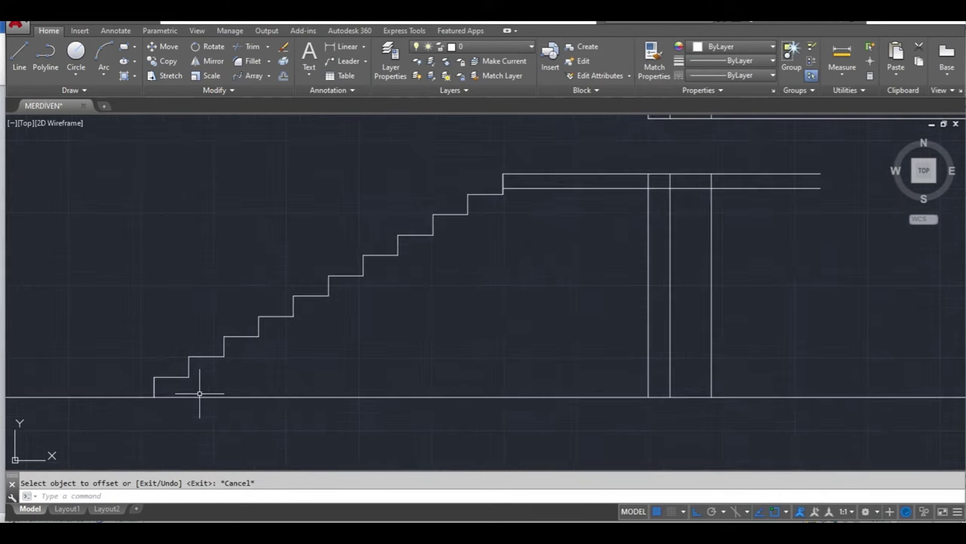
pyautogui.scroll(4, 204, 389)
pyautogui.moveTo(237, 390); pyautogui.dragTo(330, 312, button='middle')
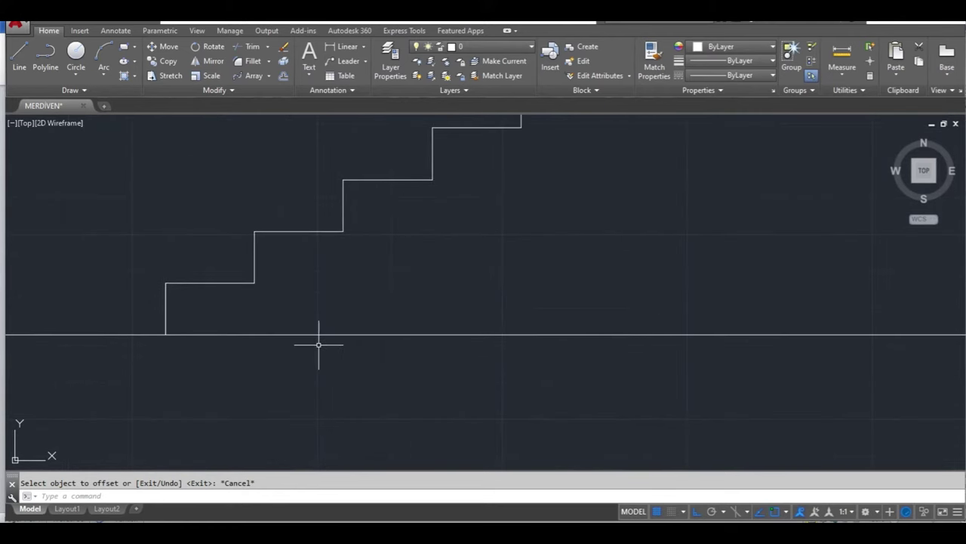
# Draw a trial line under the first tread, then cancel and delete the stray short line
pyautogui.write('l')
pyautogui.press('Return')
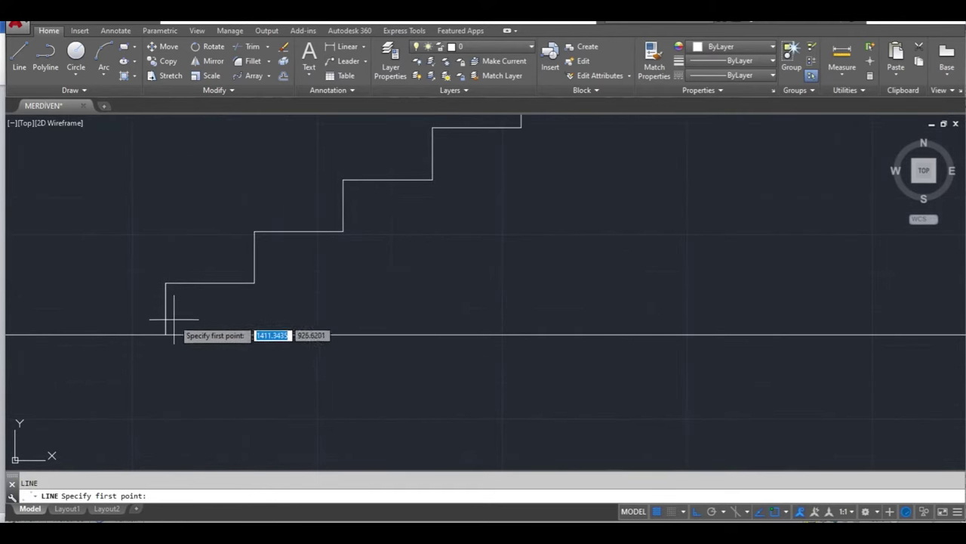
pyautogui.click(165, 309)
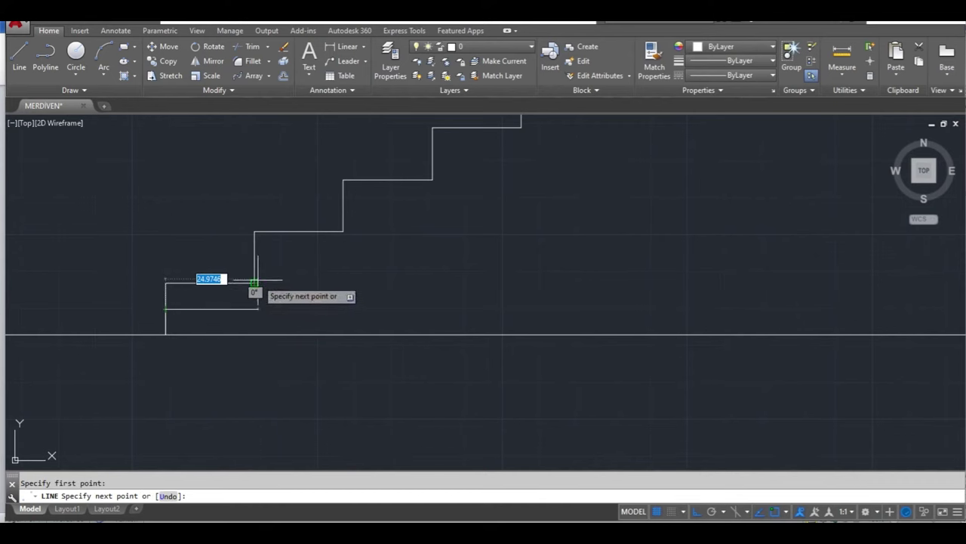
pyautogui.click(255, 309)
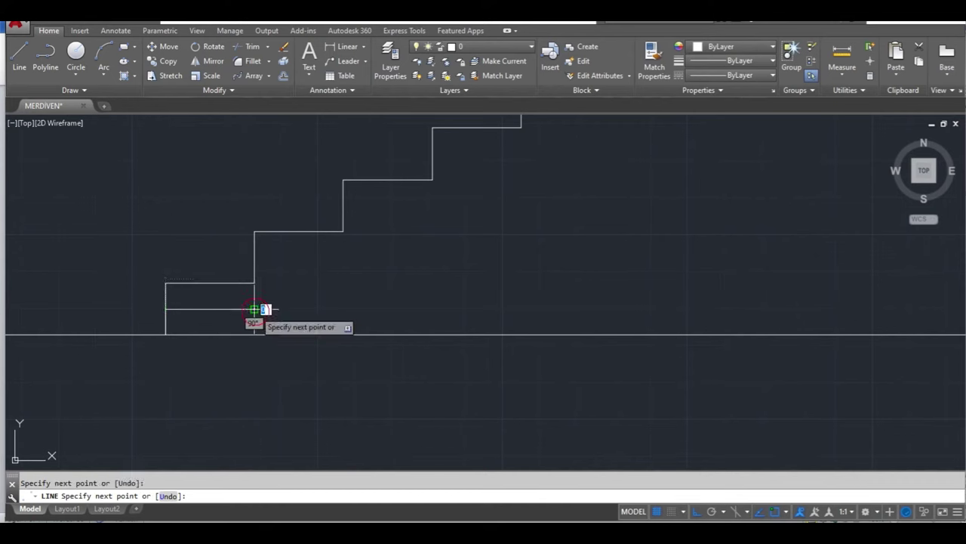
pyautogui.press('Return')
pyautogui.scroll(-3, 302, 316)
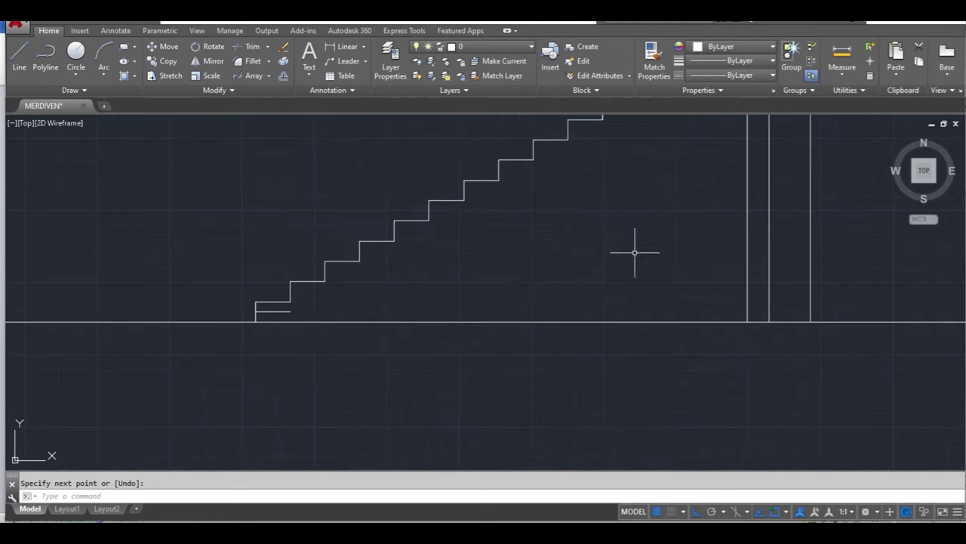
pyautogui.moveTo(667, 287); pyautogui.dragTo(446, 395, button='middle')
pyautogui.scroll(2, 366, 314)
pyautogui.scroll(2, 367, 314)
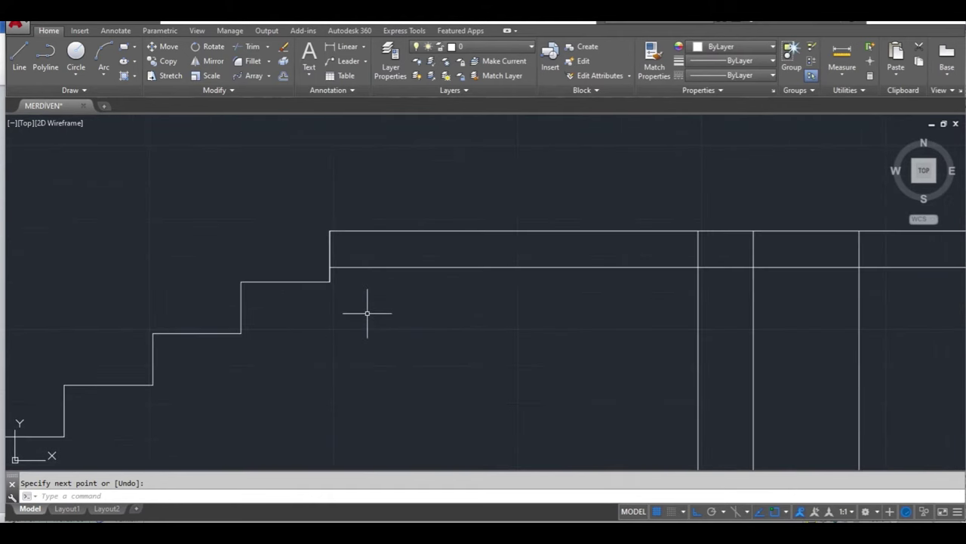
pyautogui.moveTo(339, 290); pyautogui.dragTo(456, 288, button='middle')
pyautogui.press('Escape')
pyautogui.click(476, 265)
pyautogui.press('Delete')
# Draw a 24-unit segment from the stair's top corner, then slope down to the bottom step and base line
pyautogui.press('Return')
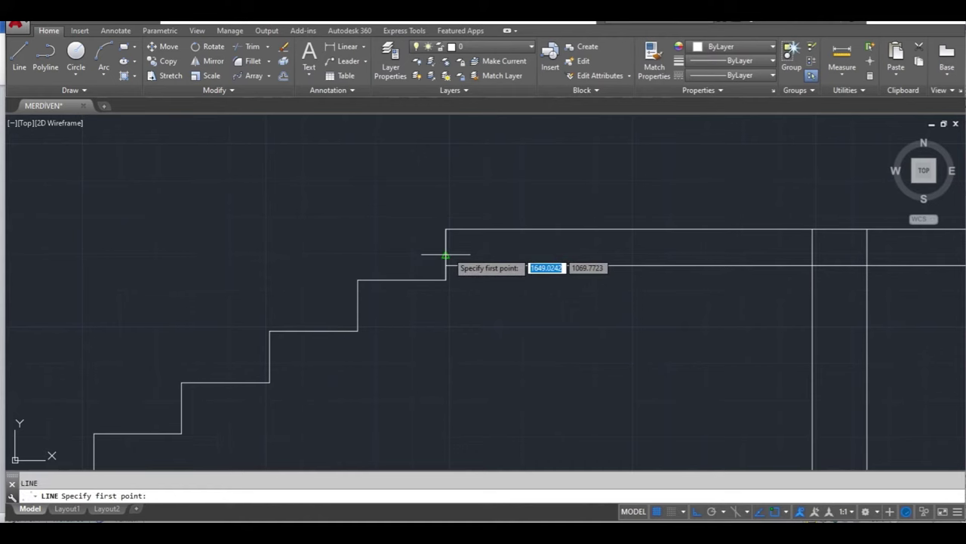
pyautogui.click(447, 255)
pyautogui.write('24')
pyautogui.press('Return')
pyautogui.moveTo(424, 400); pyautogui.dragTo(523, 227, button='middle')
pyautogui.scroll(-2, 302, 334)
pyautogui.scroll(-2, 280, 384)
pyautogui.moveTo(280, 383); pyautogui.dragTo(548, 285, button='middle')
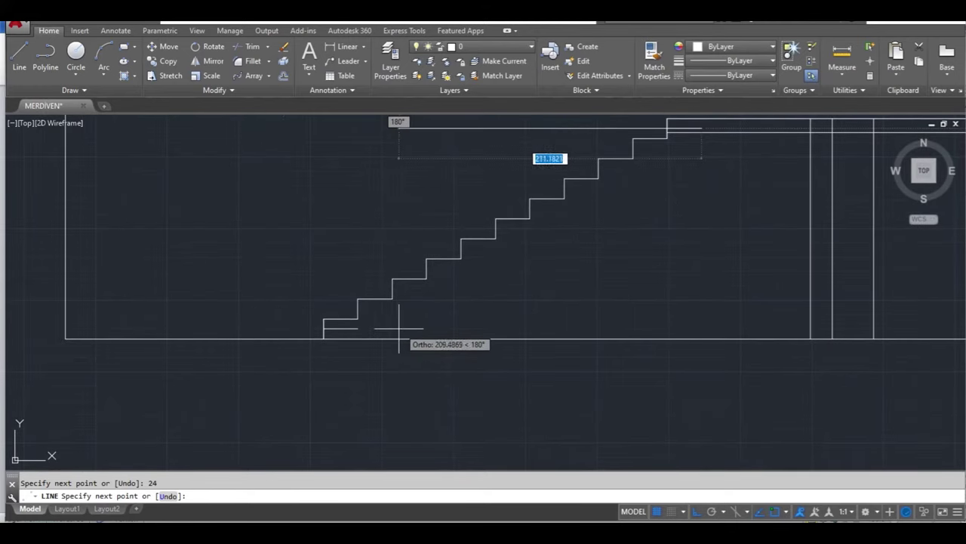
pyautogui.click(358, 329)
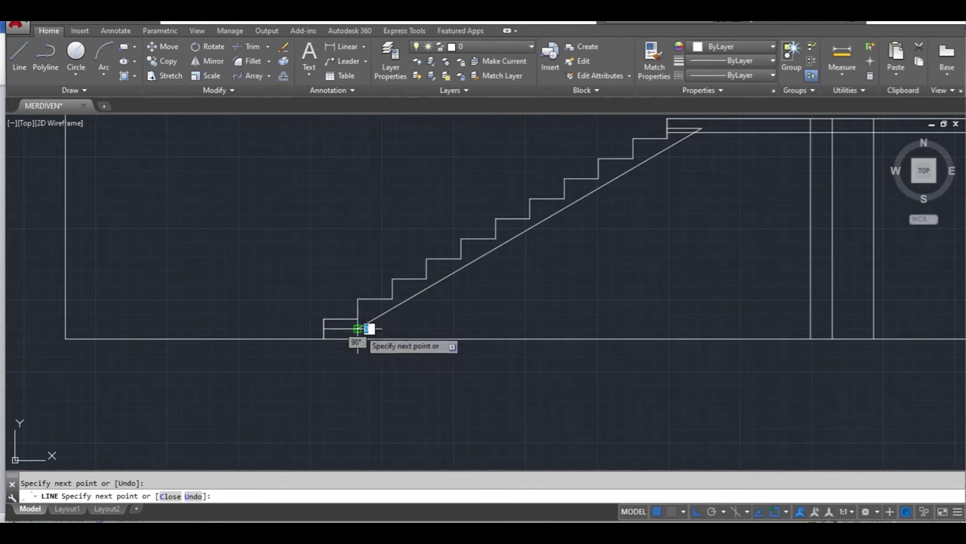
pyautogui.scroll(6, 355, 334)
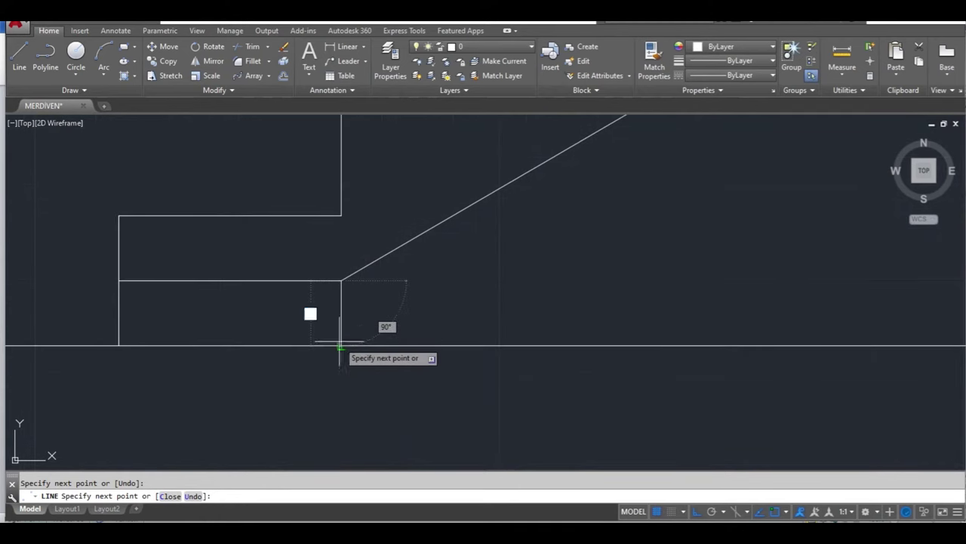
pyautogui.click(341, 345)
pyautogui.press('Escape')
# Erase the unwanted horizontal line and move the view to the top landing
pyautogui.click(308, 280)
pyautogui.press('Delete')
pyautogui.scroll(-2, 320, 335)
pyautogui.scroll(-2, 319, 334)
pyautogui.scroll(1, 556, 264)
pyautogui.moveTo(557, 264); pyautogui.dragTo(477, 394, button='middle')
pyautogui.scroll(-2, 302, 416)
pyautogui.scroll(4, 320, 342)
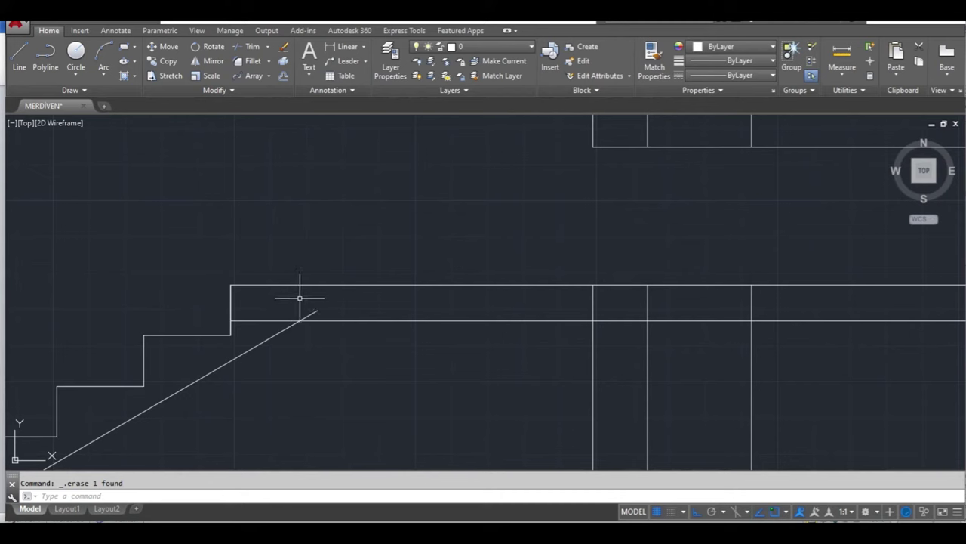
pyautogui.write('TR')
# Trim the diagonal's overshoot above the landing and the wall segment between the two landing lines
pyautogui.press('Return')
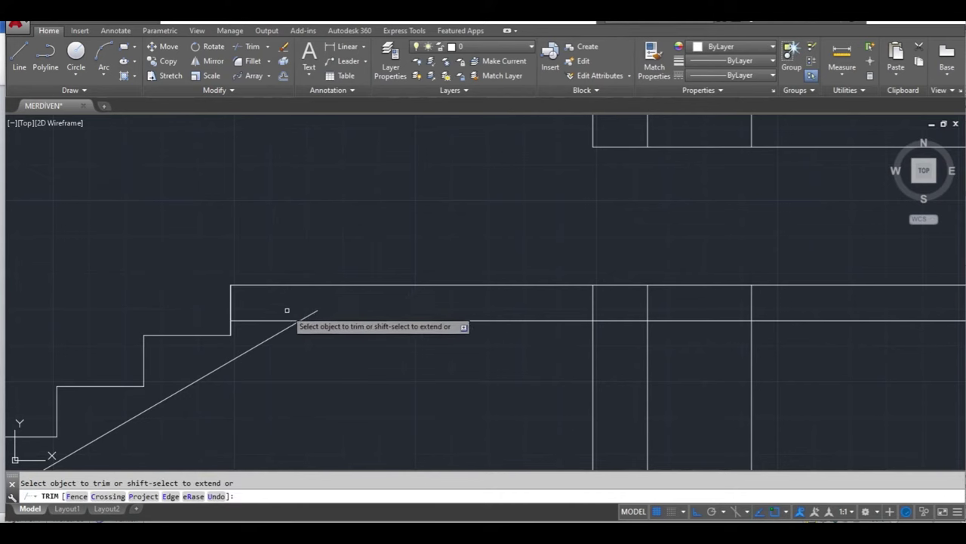
pyautogui.click(312, 312)
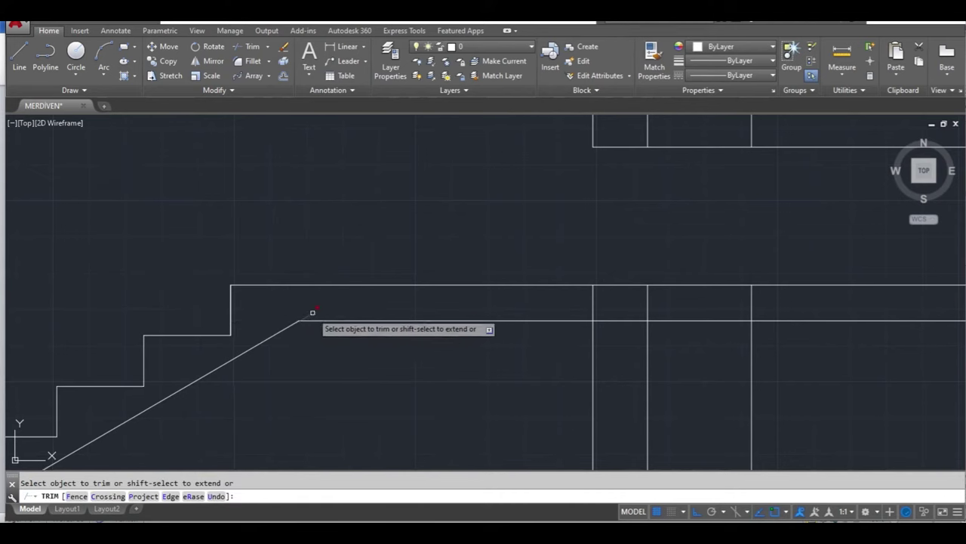
pyautogui.moveTo(392, 370); pyautogui.dragTo(317, 295, button='middle')
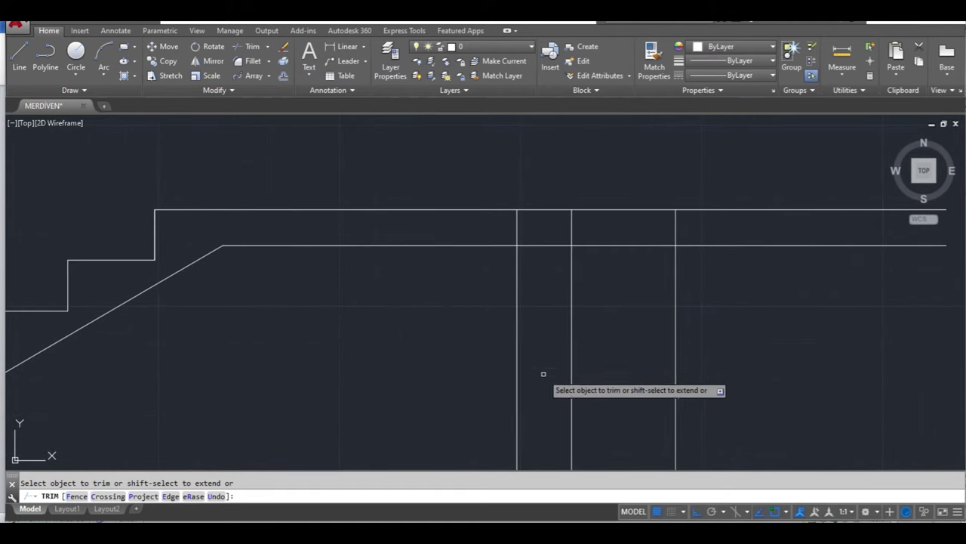
pyautogui.scroll(-3, 538, 380)
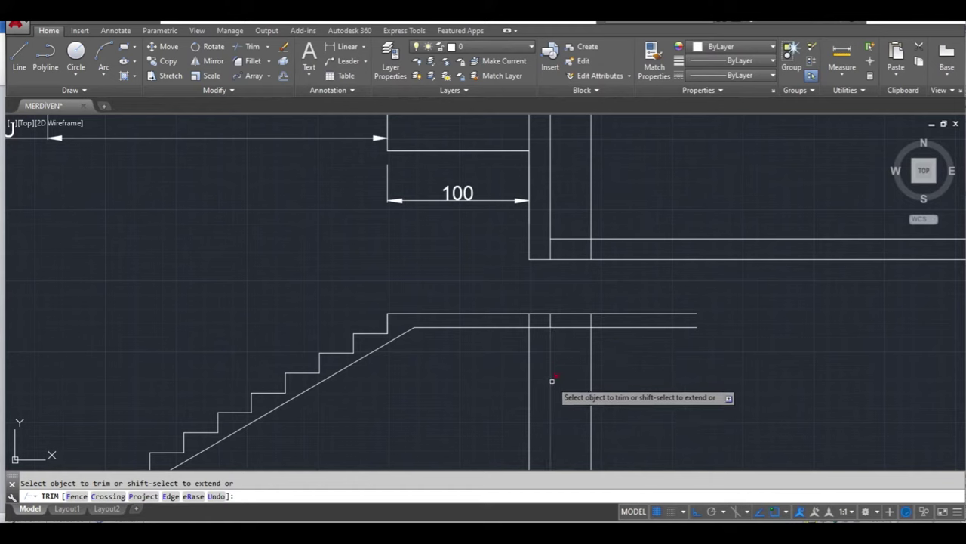
pyautogui.click(529, 319)
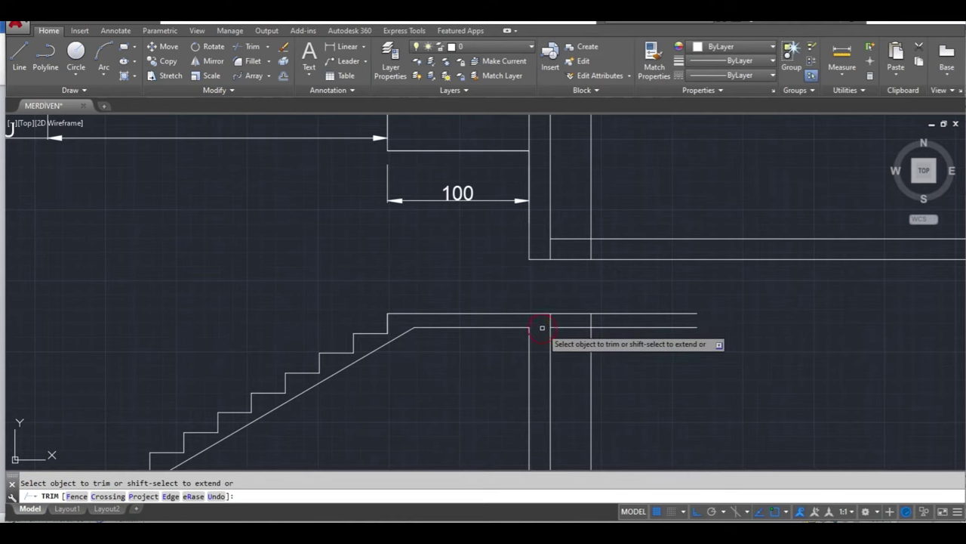
pyautogui.moveTo(546, 376); pyautogui.dragTo(444, 360, button='middle')
pyautogui.press('Escape')
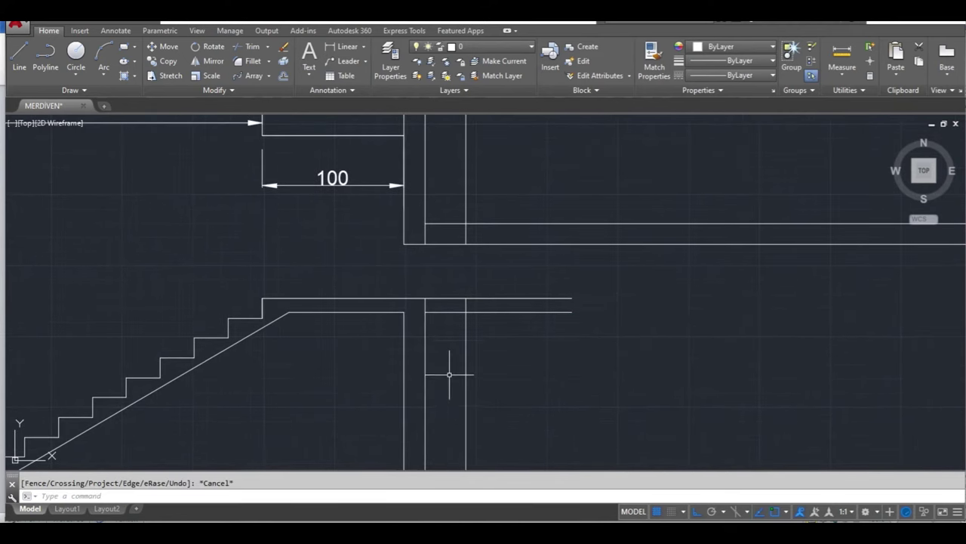
pyautogui.press('l')
pyautogui.press('Return')
pyautogui.scroll(2, 443, 332)
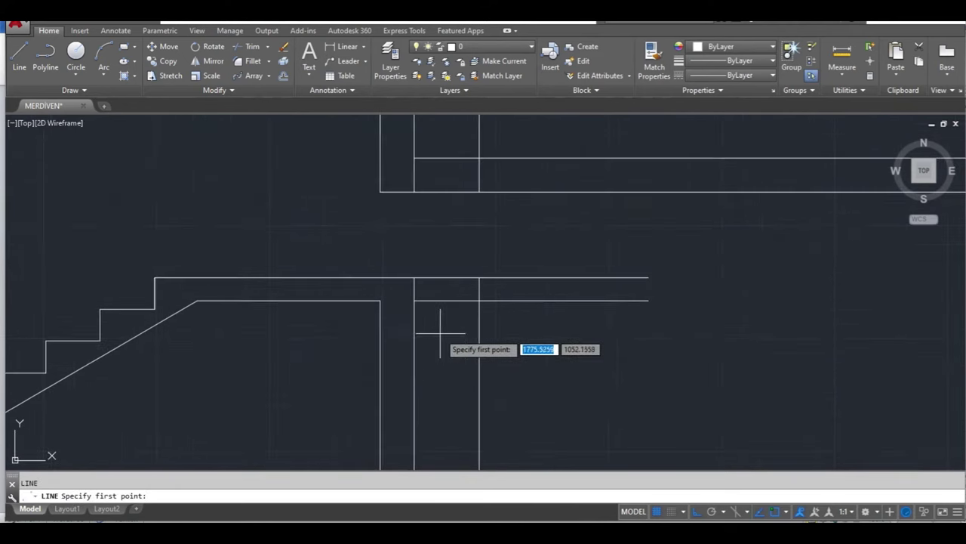
# Draw a line under the landing at the wall: 20 units down, then 15 units across
pyautogui.click(380, 301)
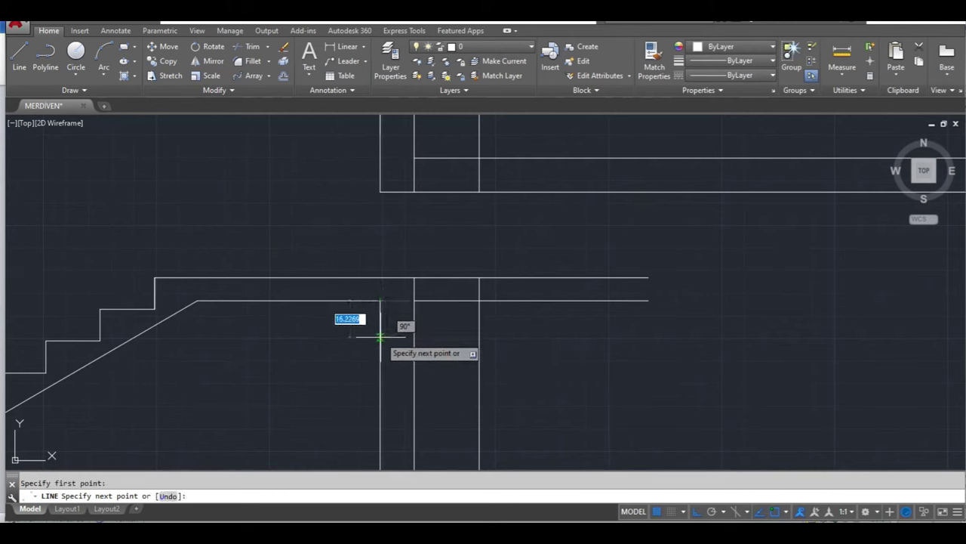
pyautogui.write('20')
pyautogui.press('Return')
pyautogui.write('15')
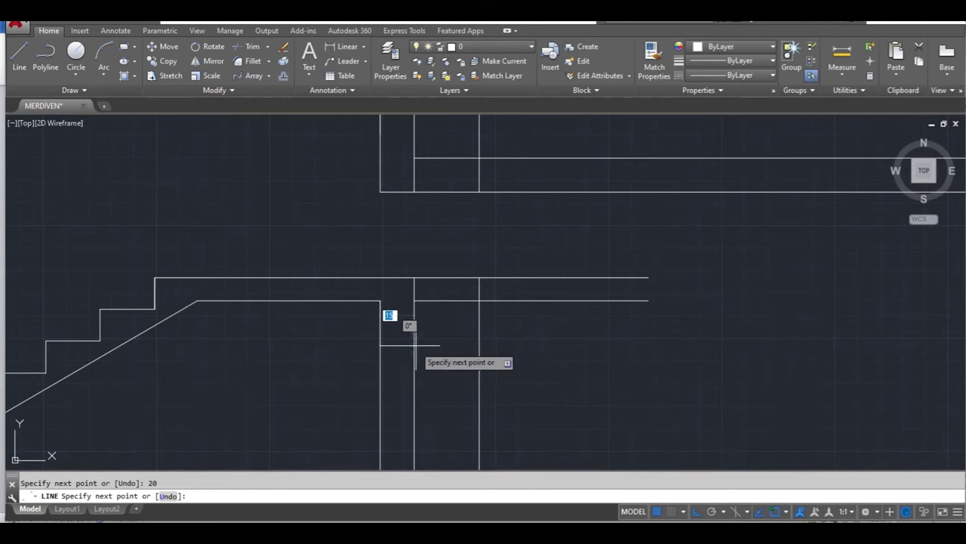
pyautogui.press('Return')
pyautogui.press('Return')
pyautogui.moveTo(440, 343); pyautogui.dragTo(441, 411, button='middle')
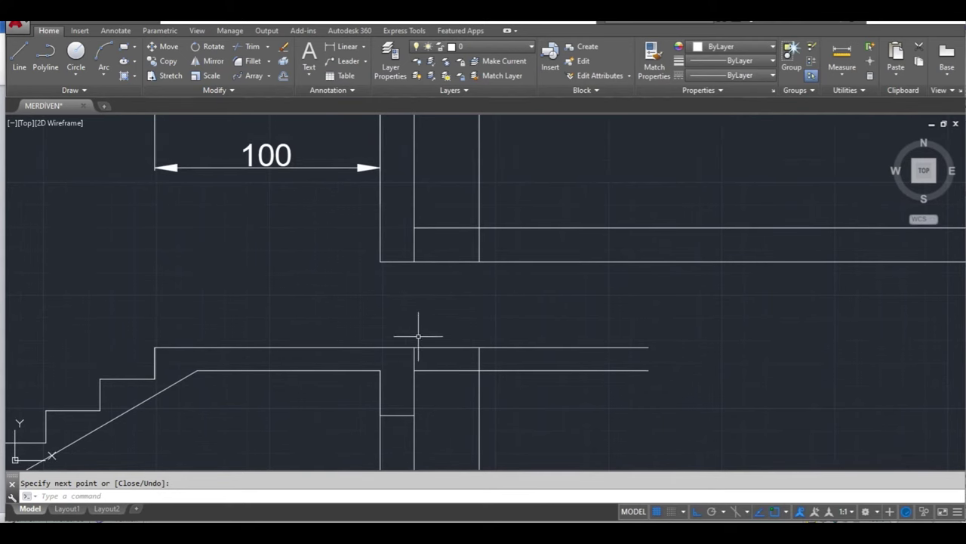
pyautogui.moveTo(583, 409); pyautogui.dragTo(568, 293, button='middle')
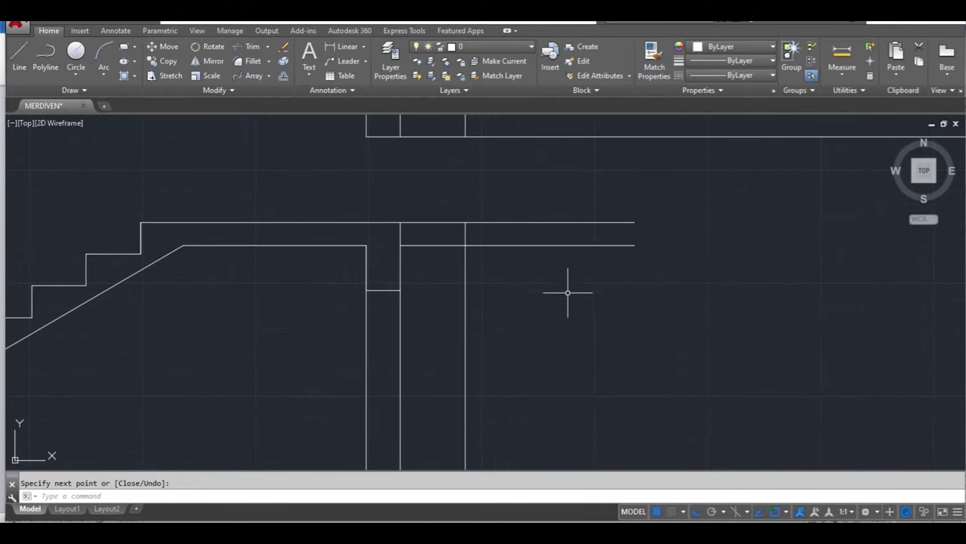
pyautogui.press('Escape')
# Erase the extra vertical line beside the wall and the leftover vertical line
pyautogui.click(465, 379)
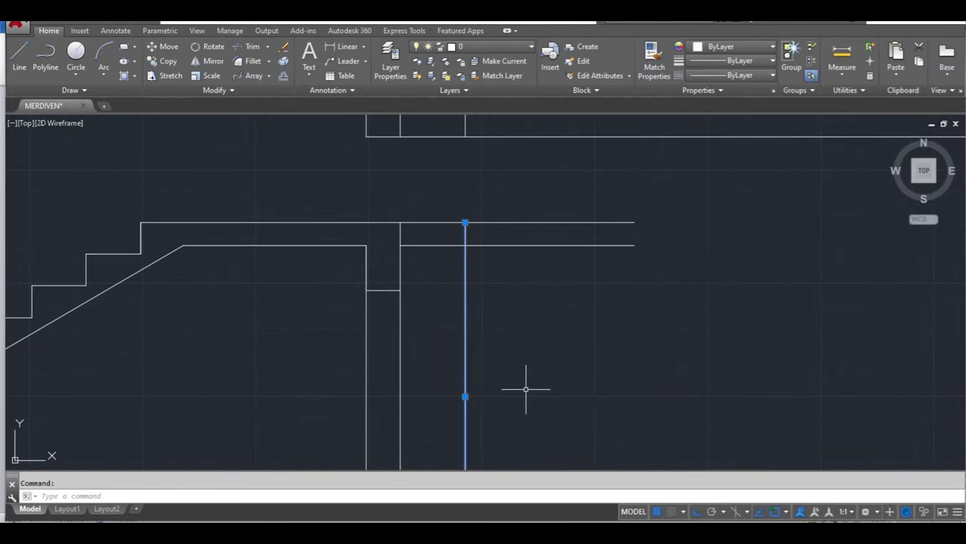
pyautogui.scroll(-4, 526, 388)
pyautogui.moveTo(548, 400); pyautogui.dragTo(523, 373, button='middle')
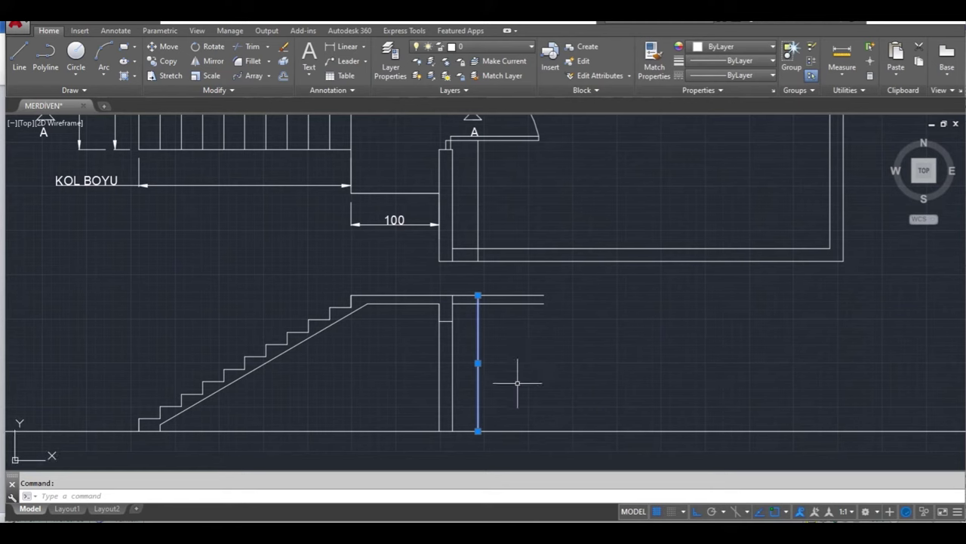
pyautogui.press('Delete')
pyautogui.click(478, 216)
pyautogui.press('Delete')
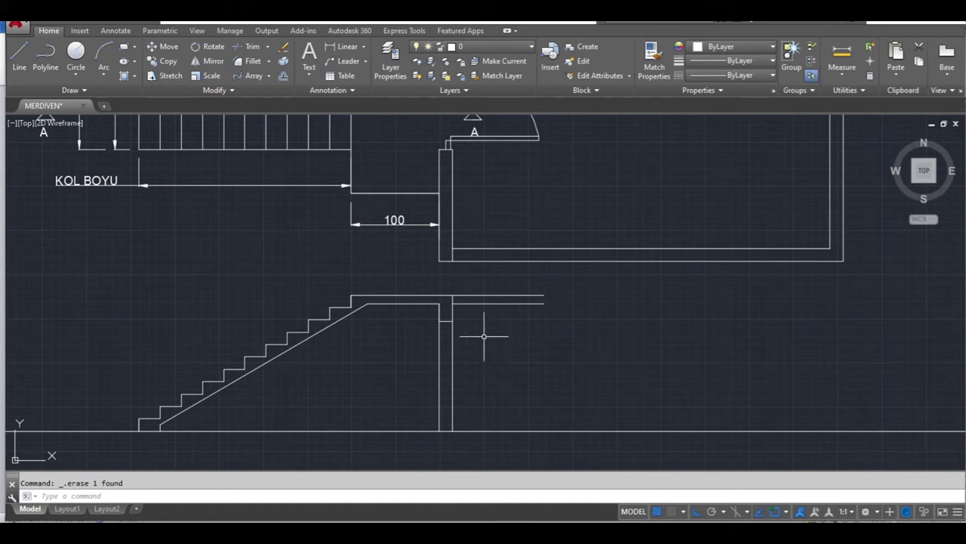
pyautogui.write('L')
# Draw a short vertical break line across the landing and give it a dashed linetype
pyautogui.press('Return')
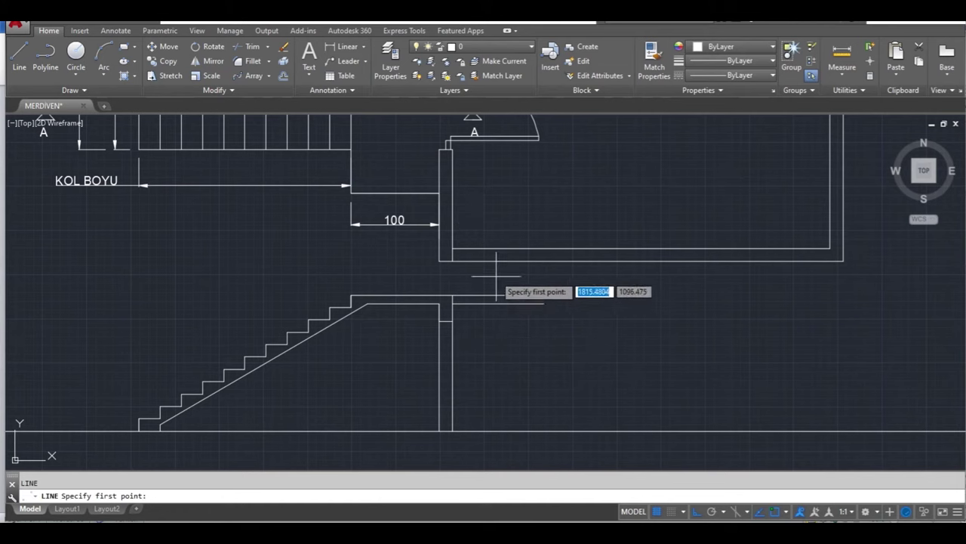
pyautogui.click(490, 276)
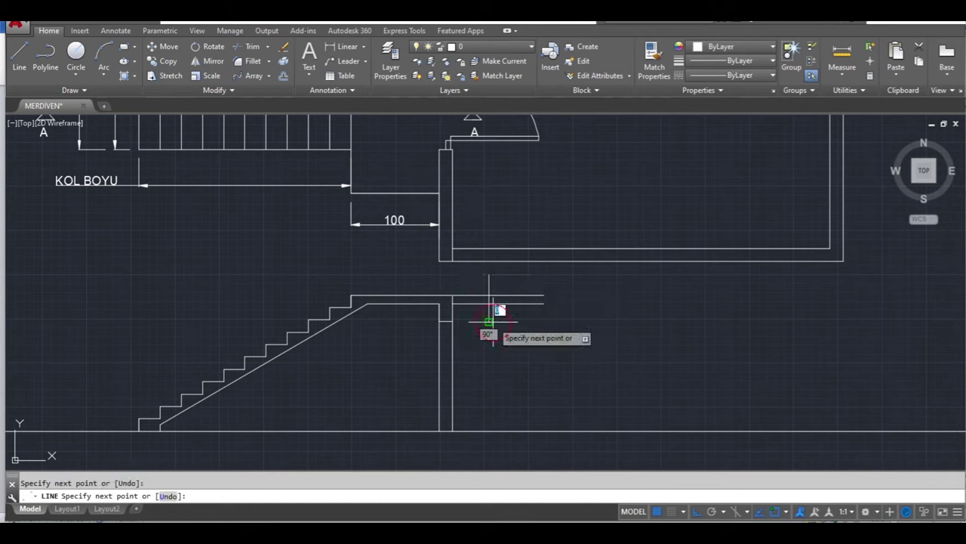
pyautogui.press('Escape')
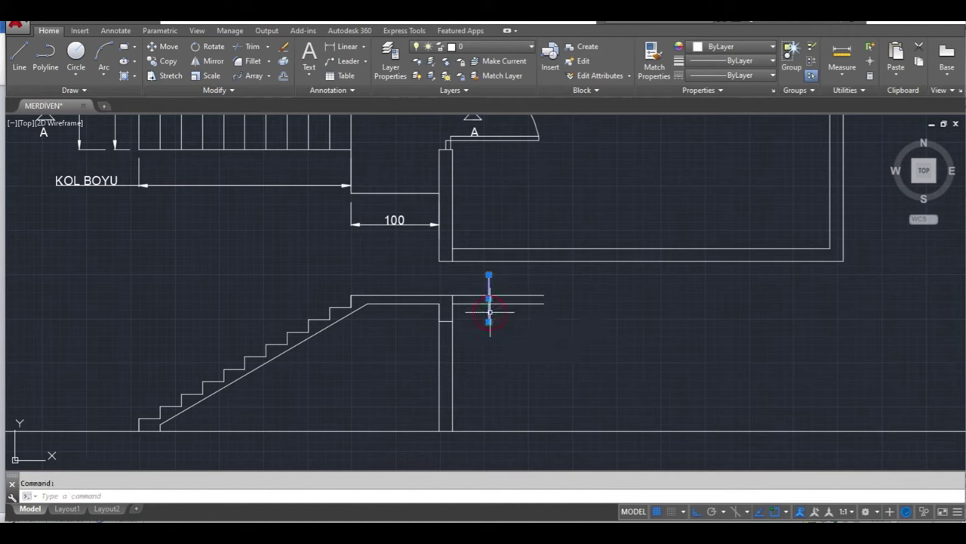
pyautogui.click(723, 78)
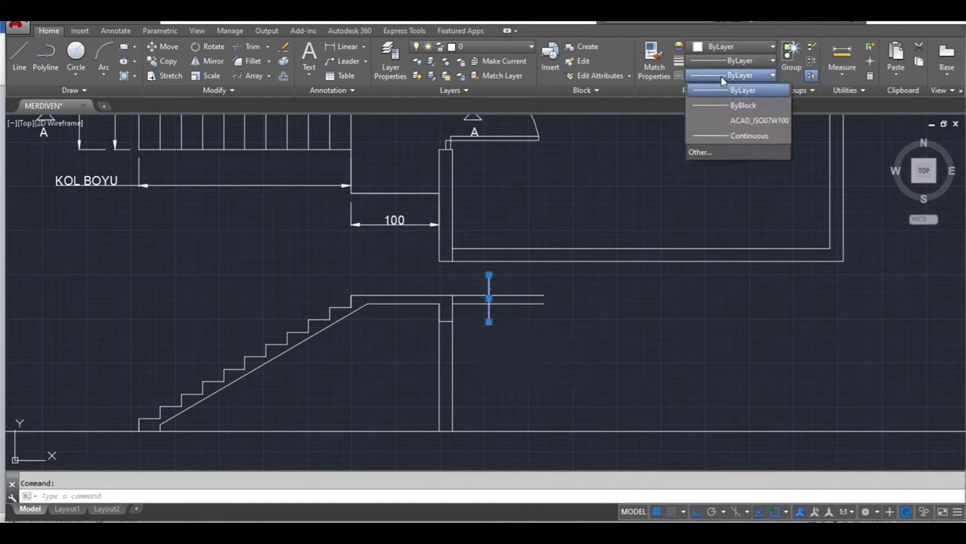
pyautogui.click(706, 124)
pyautogui.write('TR')
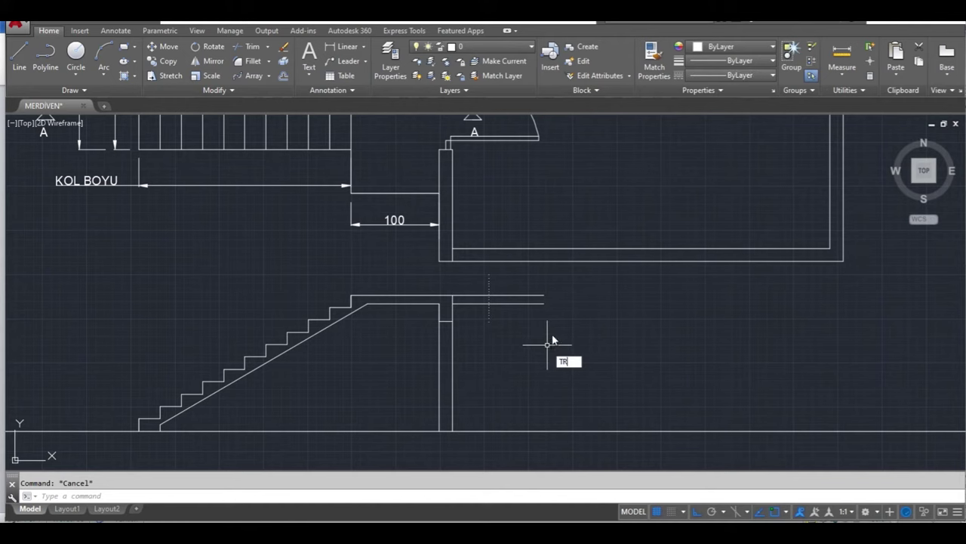
# Trim the landing slab lines that extend past the dashed break line
pyautogui.press('Return')
pyautogui.click(567, 280)
pyautogui.click(513, 334)
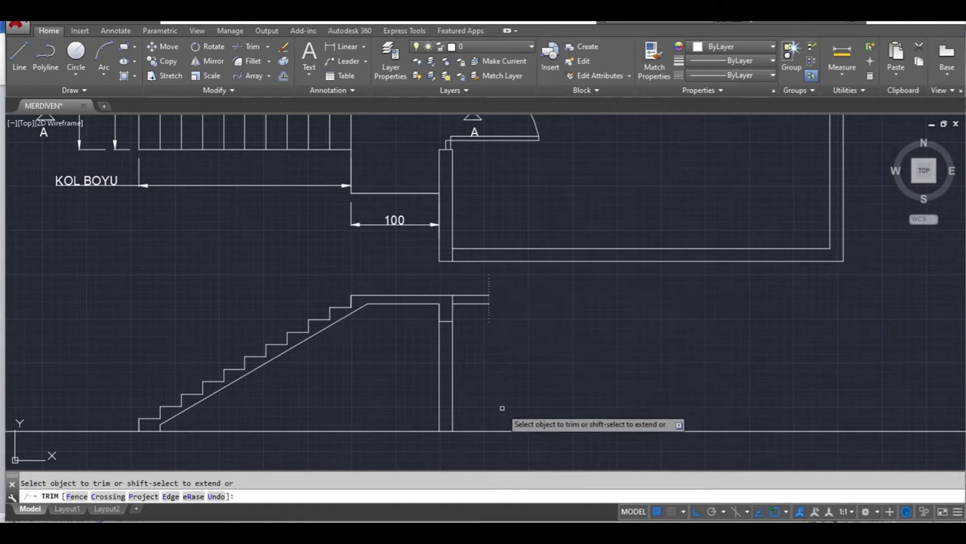
pyautogui.moveTo(510, 392); pyautogui.dragTo(574, 370, button='middle')
pyautogui.press('Escape')
pyautogui.scroll(-2, 572, 363)
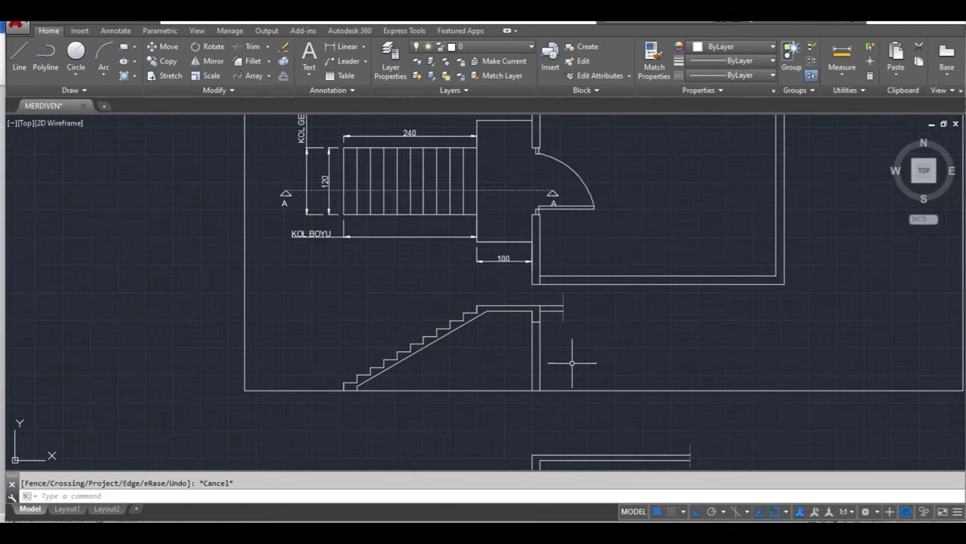
# Window-select the whole unhatched stair section drawing
pyautogui.click(609, 290)
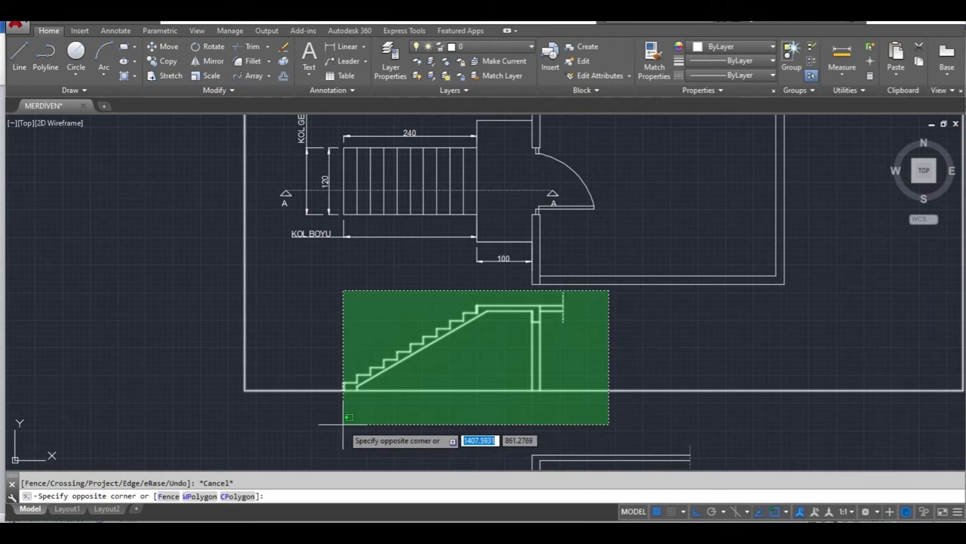
pyautogui.press('Escape')
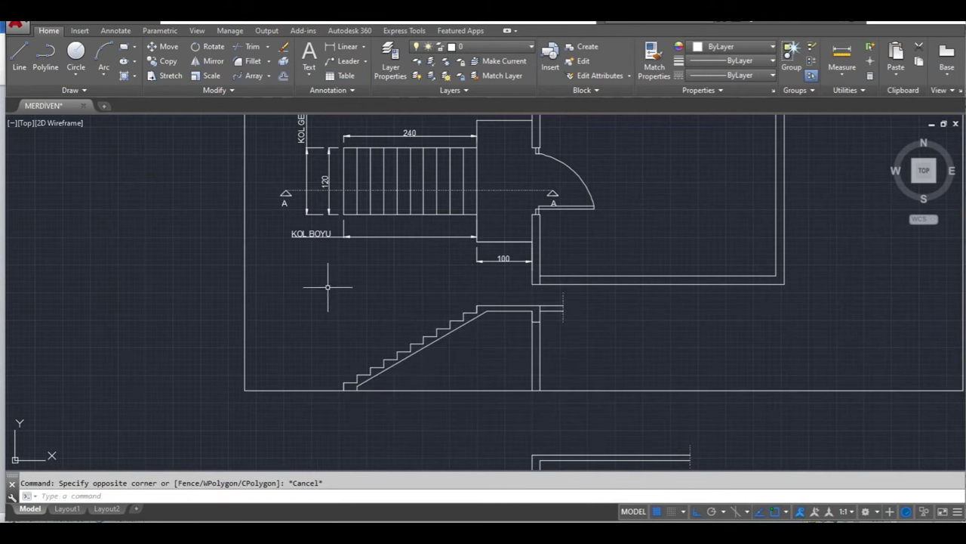
pyautogui.click(328, 286)
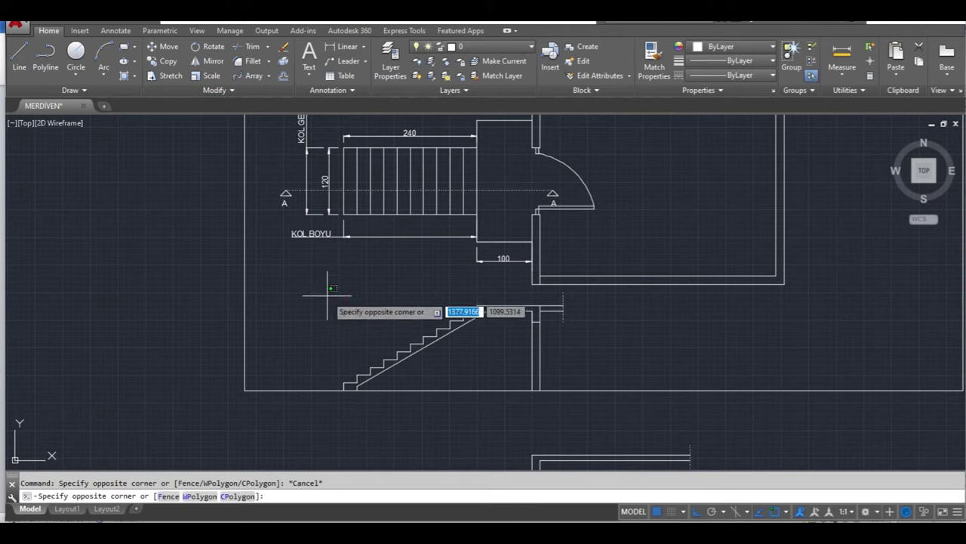
pyautogui.click(583, 398)
pyautogui.scroll(-2, 572, 398)
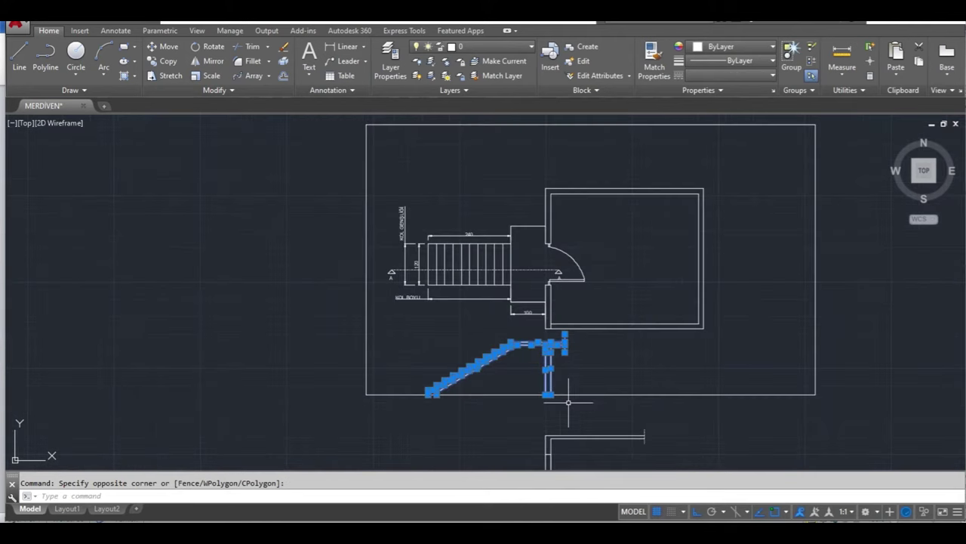
pyautogui.moveTo(576, 408); pyautogui.dragTo(574, 300, button='middle')
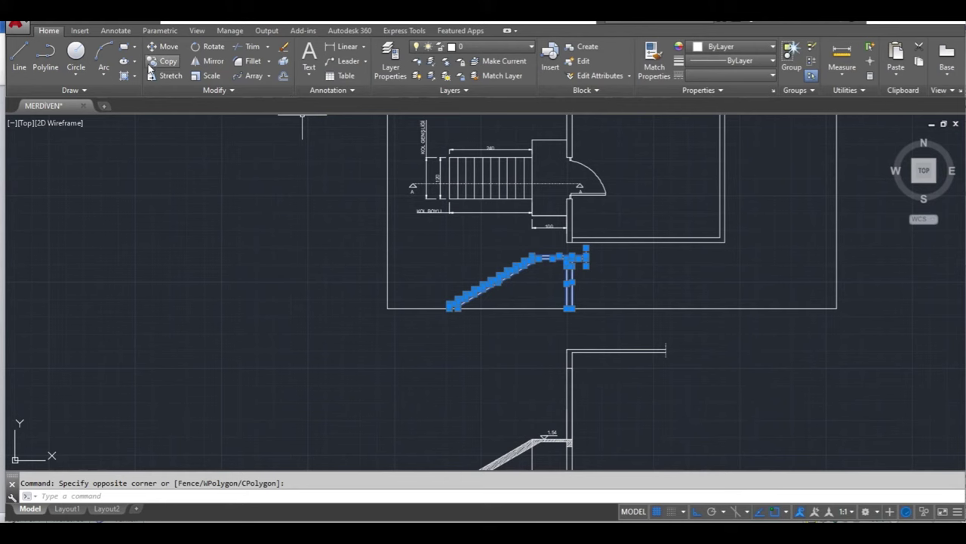
# Move the selected stair section straight down, clear of the floor plan
pyautogui.click(154, 49)
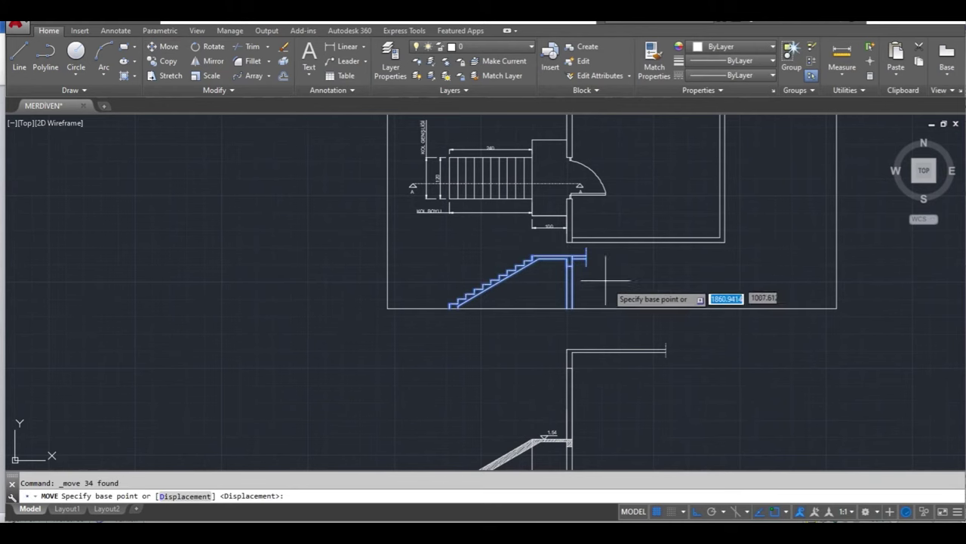
pyautogui.click(592, 318)
pyautogui.moveTo(612, 431); pyautogui.dragTo(626, 162, button='middle')
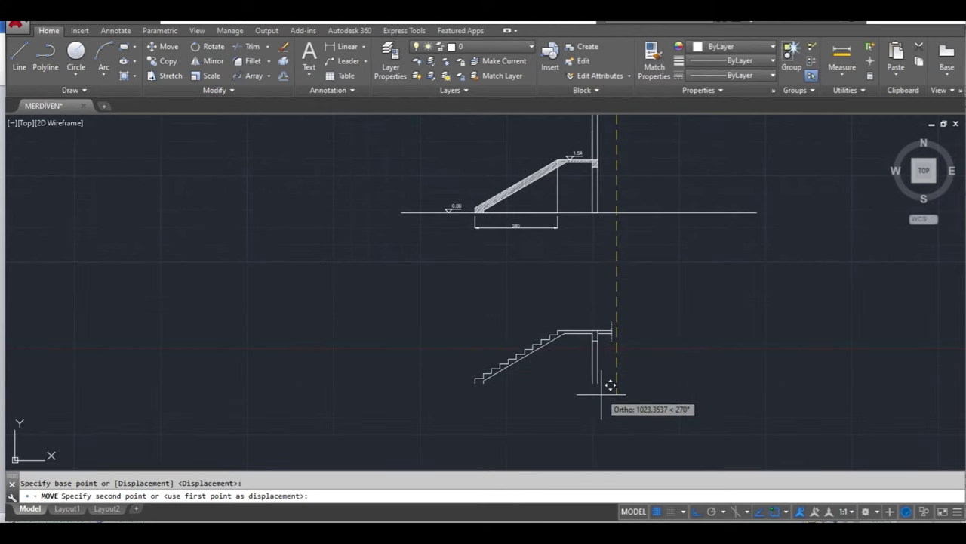
pyautogui.click(610, 384)
pyautogui.press('Escape')
pyautogui.scroll(2, 604, 365)
pyautogui.scroll(2, 615, 371)
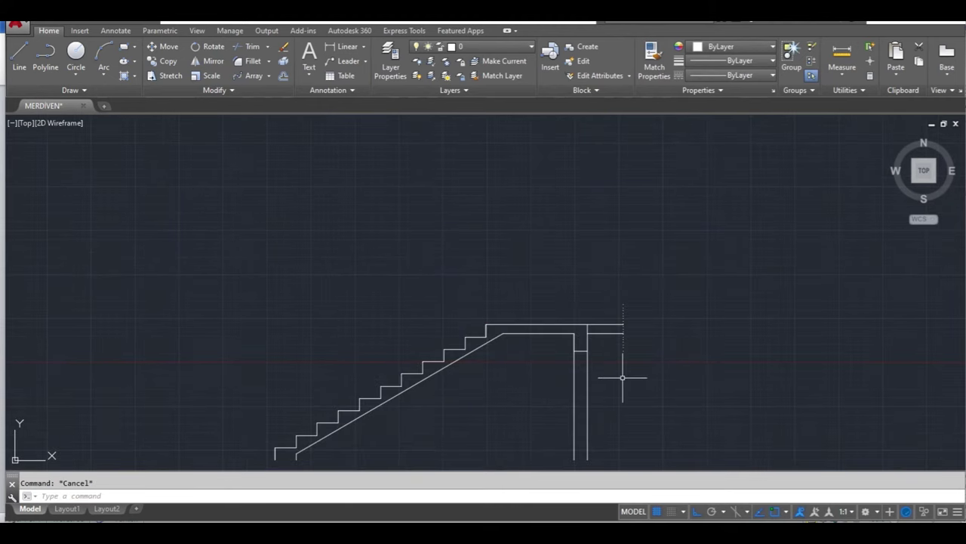
pyautogui.write('L')
# Draw a 250-unit vertical wall line rising from the landing corner
pyautogui.press('Return')
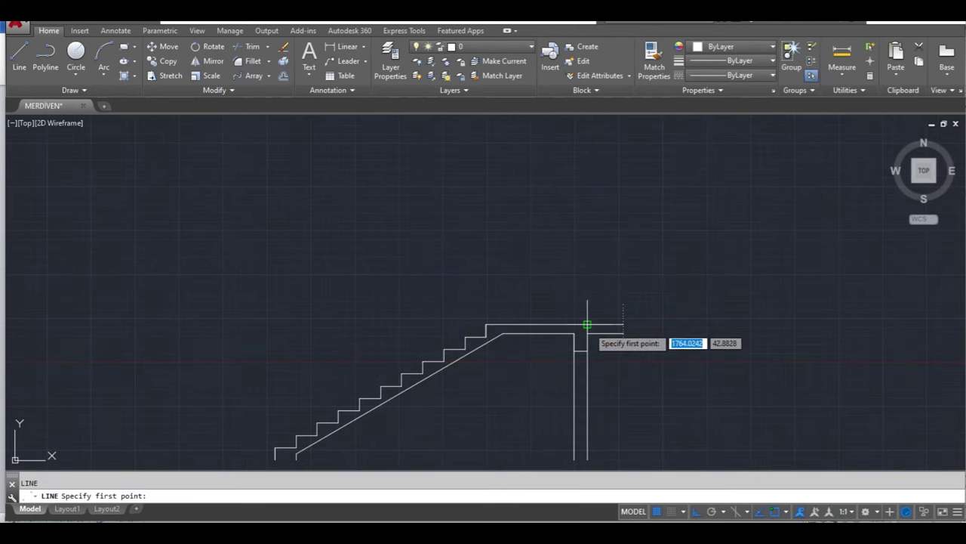
pyautogui.click(587, 324)
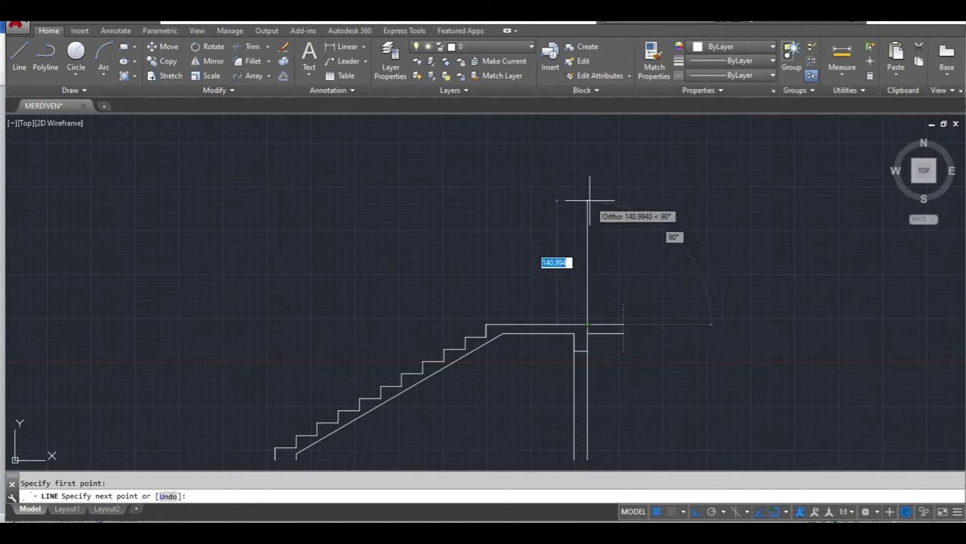
pyautogui.write('250')
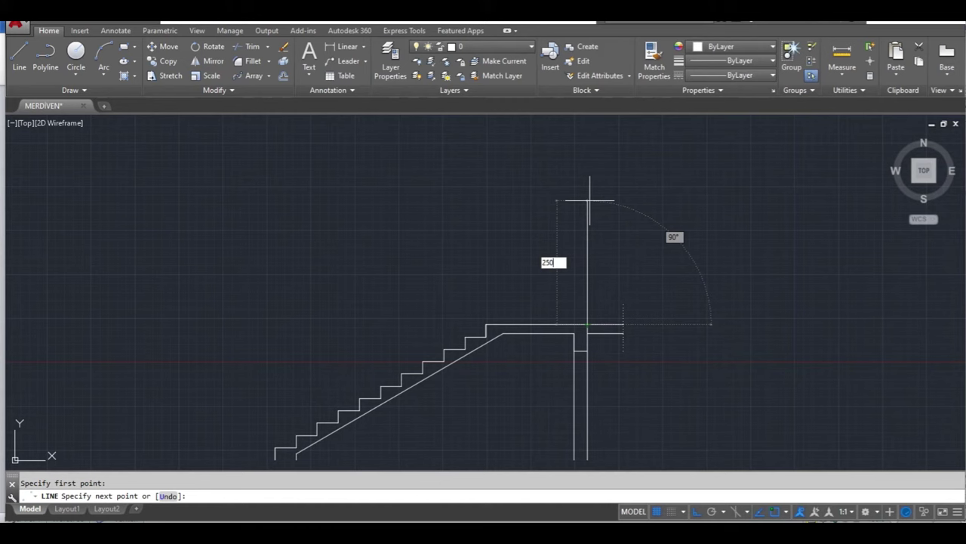
pyautogui.press('Return')
pyautogui.press('Escape')
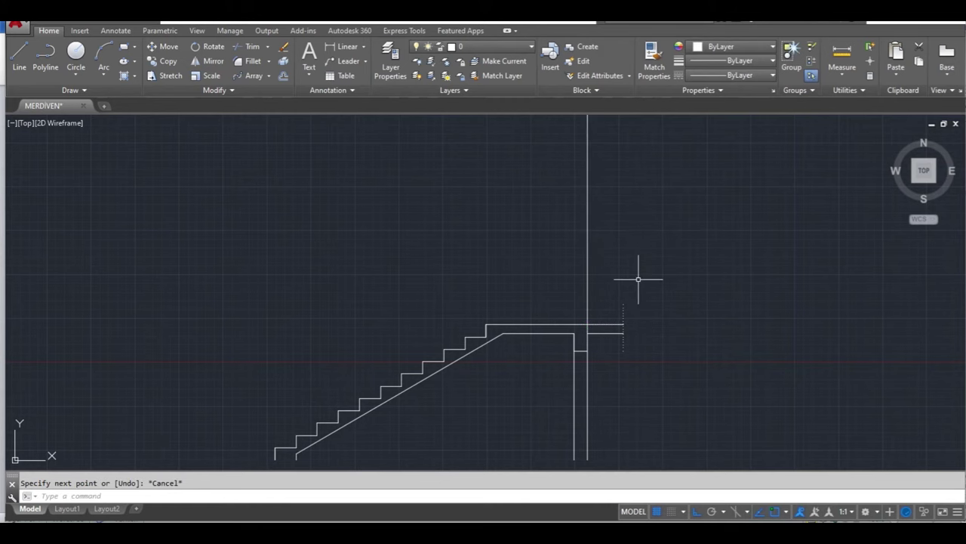
# Offset the new wall line 15 units to create the parallel wall line
pyautogui.write('o')
pyautogui.press('Return')
pyautogui.click(637, 277)
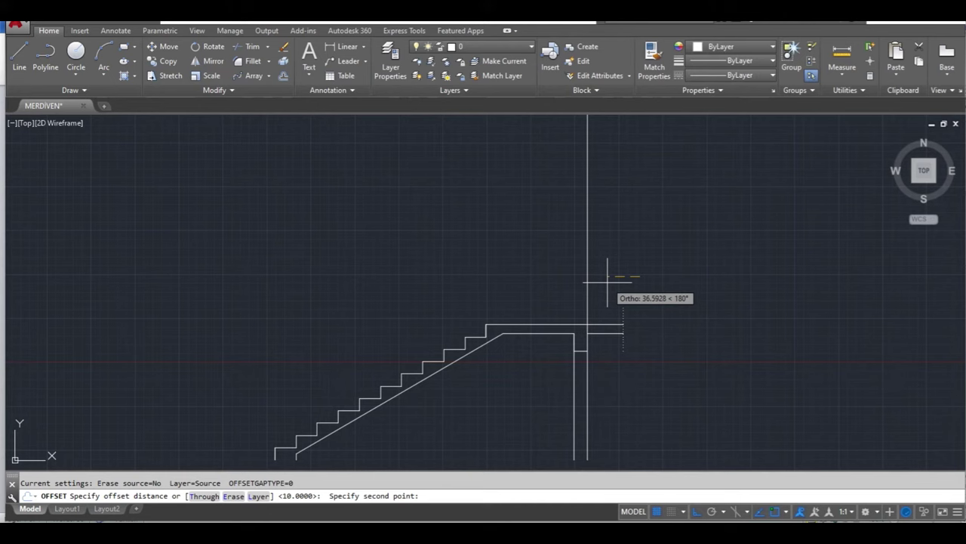
pyautogui.write('5')
pyautogui.press('Return')
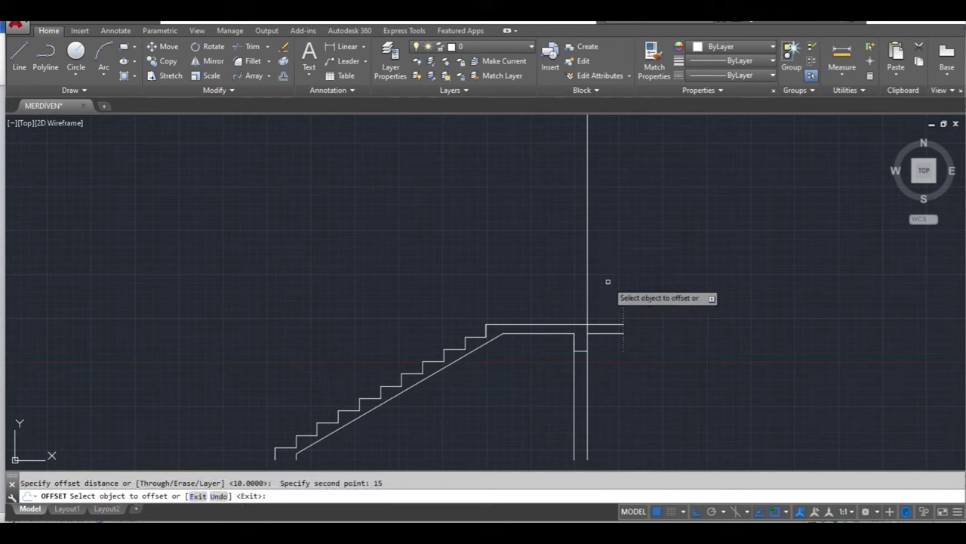
pyautogui.click(587, 282)
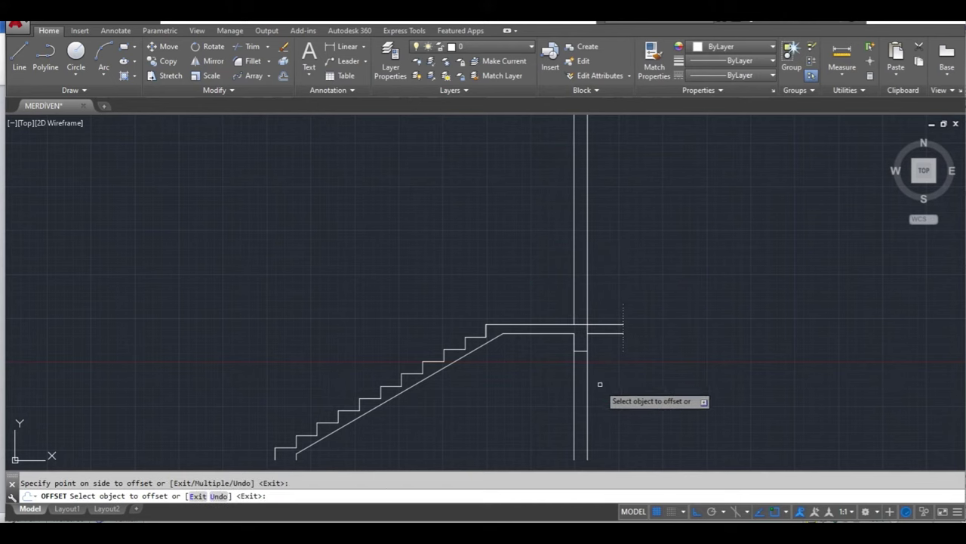
pyautogui.moveTo(672, 307); pyautogui.dragTo(661, 369, button='middle')
pyautogui.press('Escape')
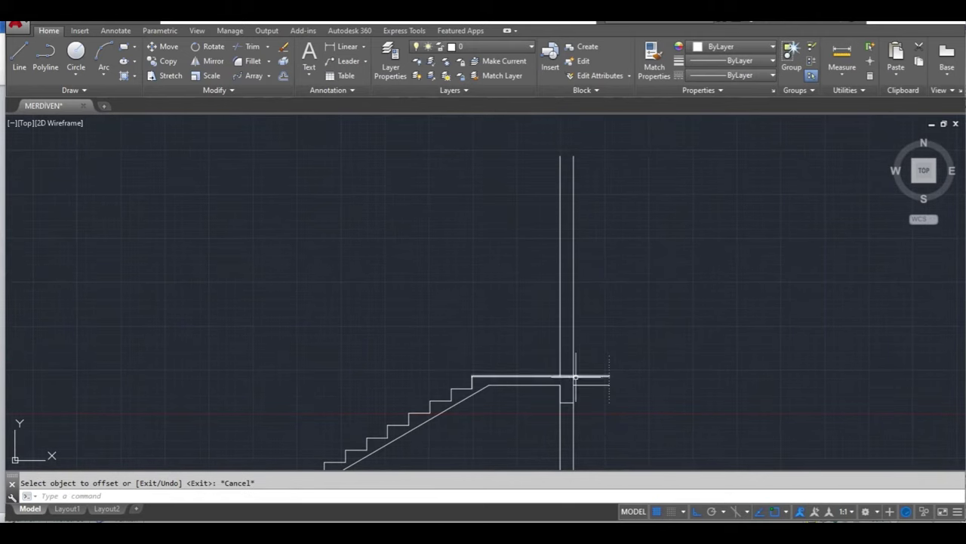
pyautogui.write('L')
# Draw the short 205 cross line joining the two wall lines
pyautogui.press('Return')
pyautogui.click(574, 376)
pyautogui.write('205')
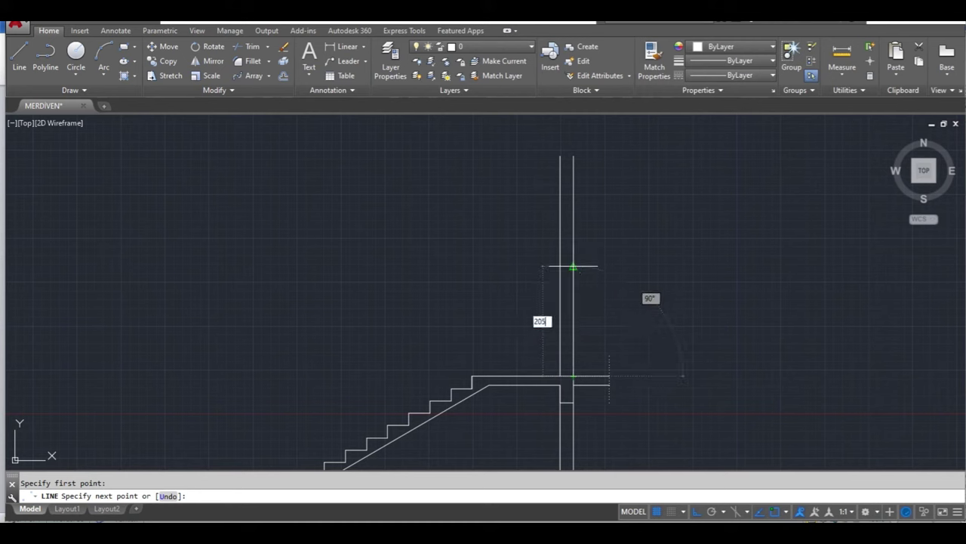
pyautogui.press('Return')
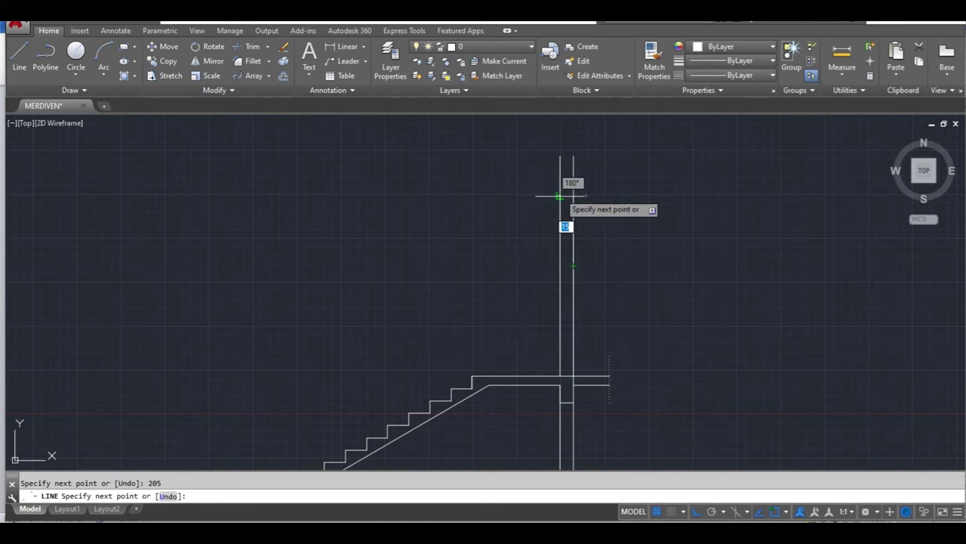
pyautogui.click(559, 196)
pyautogui.press('Return')
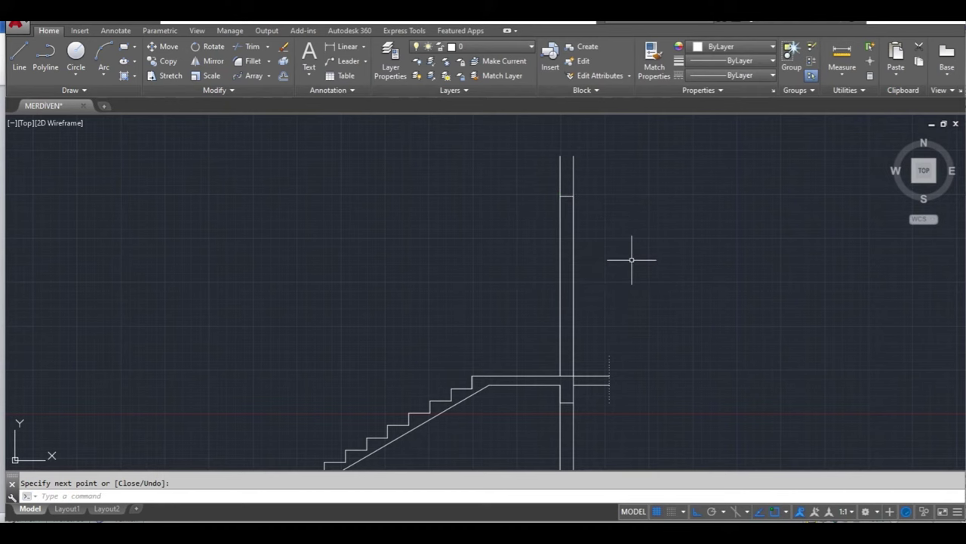
pyautogui.write('L')
# Draw the upper slab's horizontal edge at the wall top and offset it 15 units upward
pyautogui.press('Return')
pyautogui.click(559, 156)
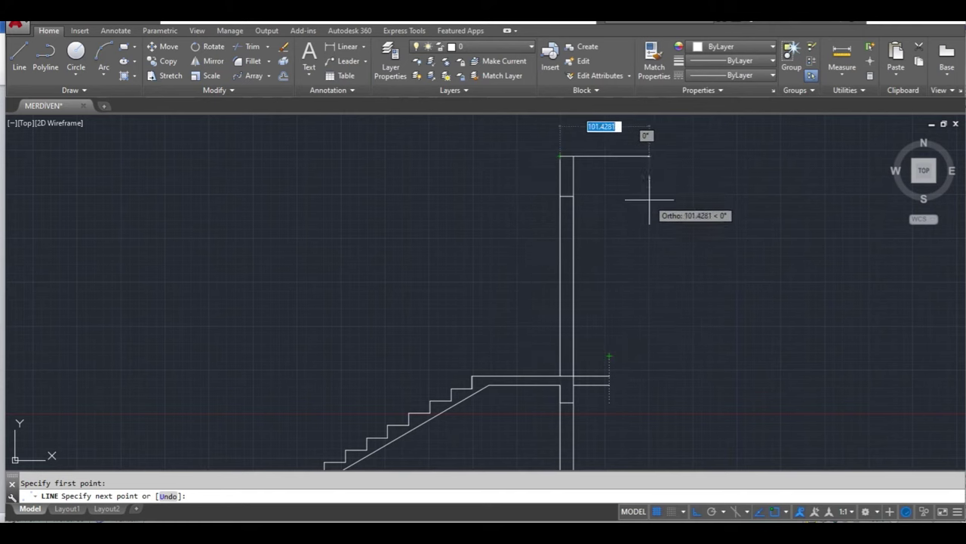
pyautogui.click(612, 156)
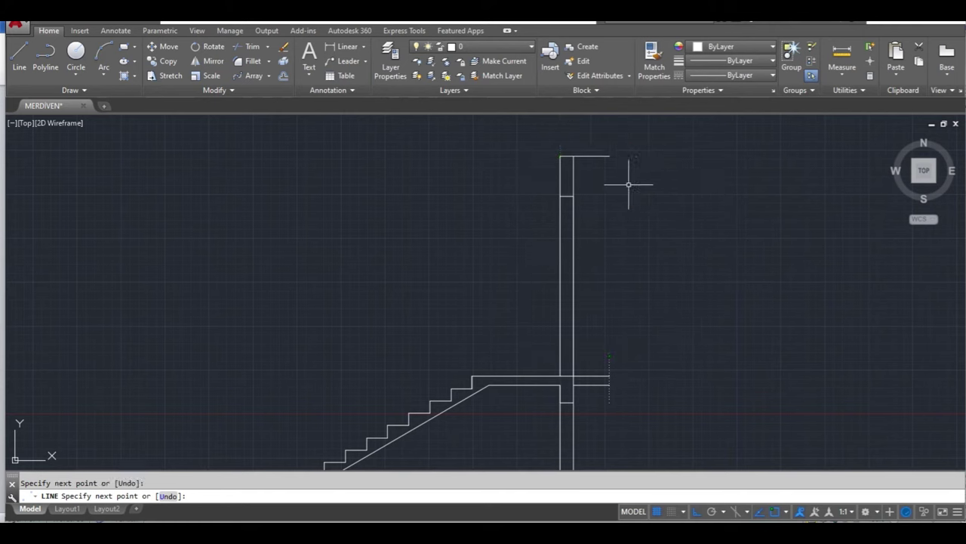
pyautogui.press('Escape')
pyautogui.write('o')
pyautogui.press('Return')
pyautogui.click(631, 213)
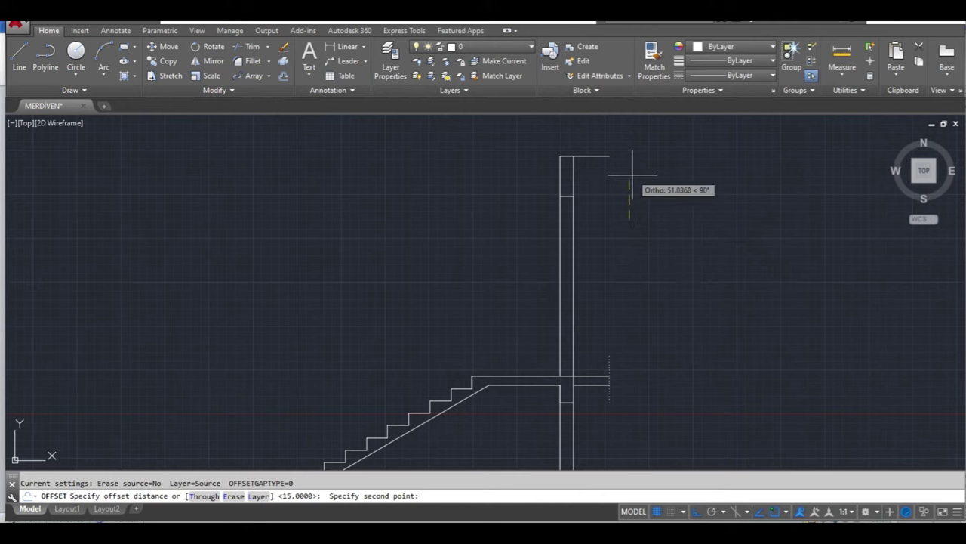
pyautogui.write('15')
pyautogui.press('Return')
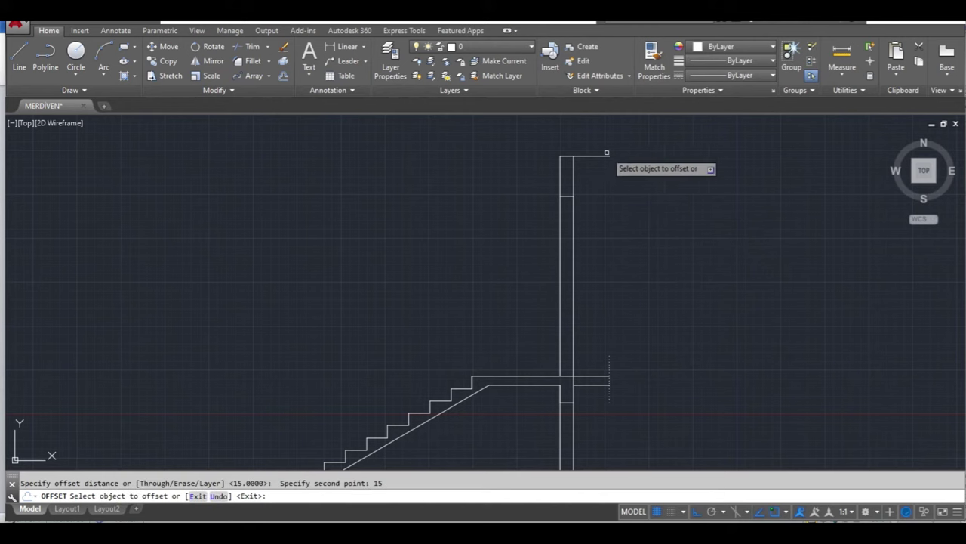
pyautogui.click(591, 156)
pyautogui.click(595, 136)
pyautogui.press('Escape')
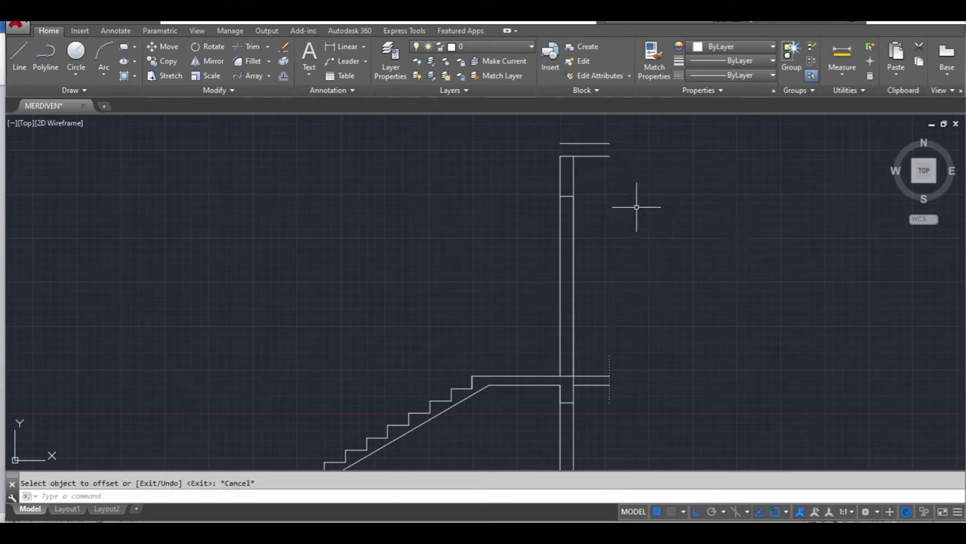
pyautogui.write('L')
# Briefly try LINE and TRIM at the top corner, then select the dashed landing break line
pyautogui.press('Return')
pyautogui.click(560, 156)
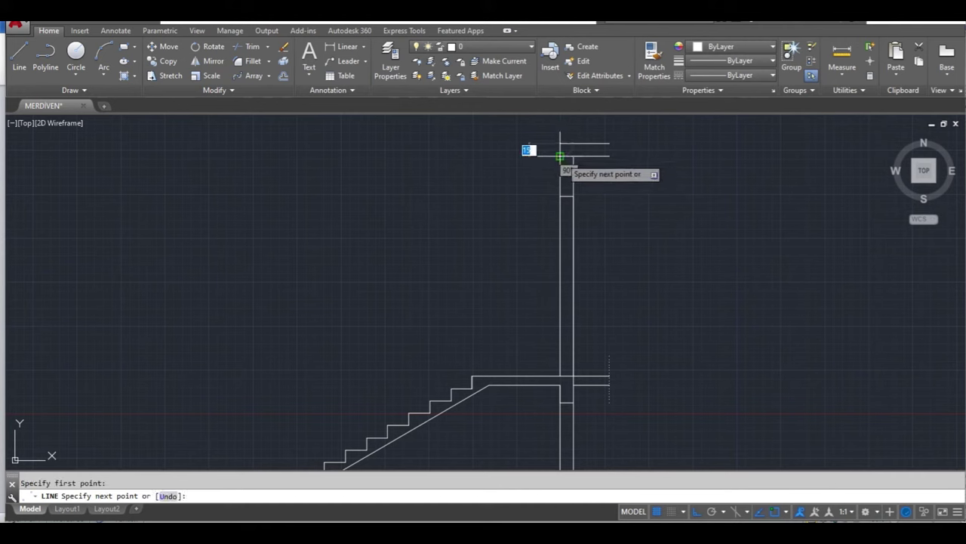
pyautogui.press('Return')
pyautogui.write('TR')
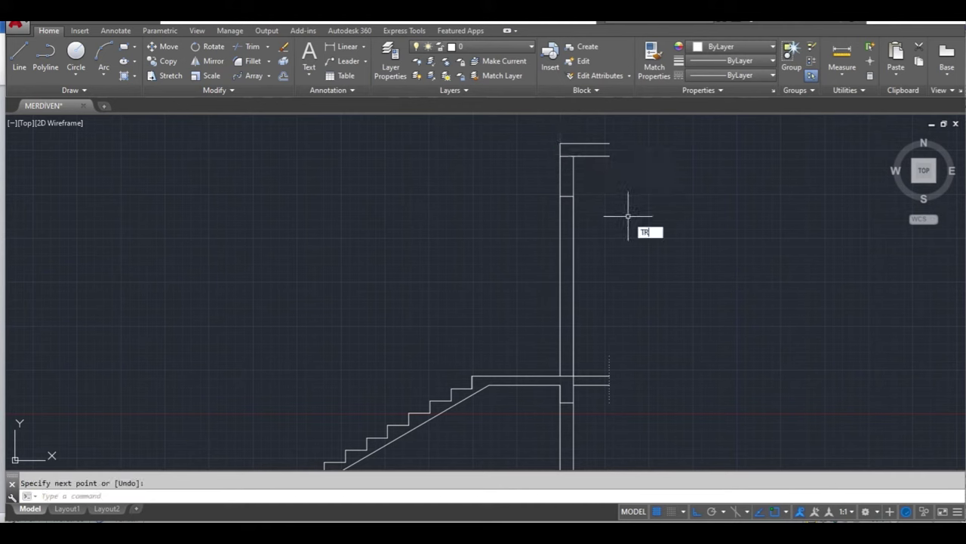
pyautogui.press('Return')
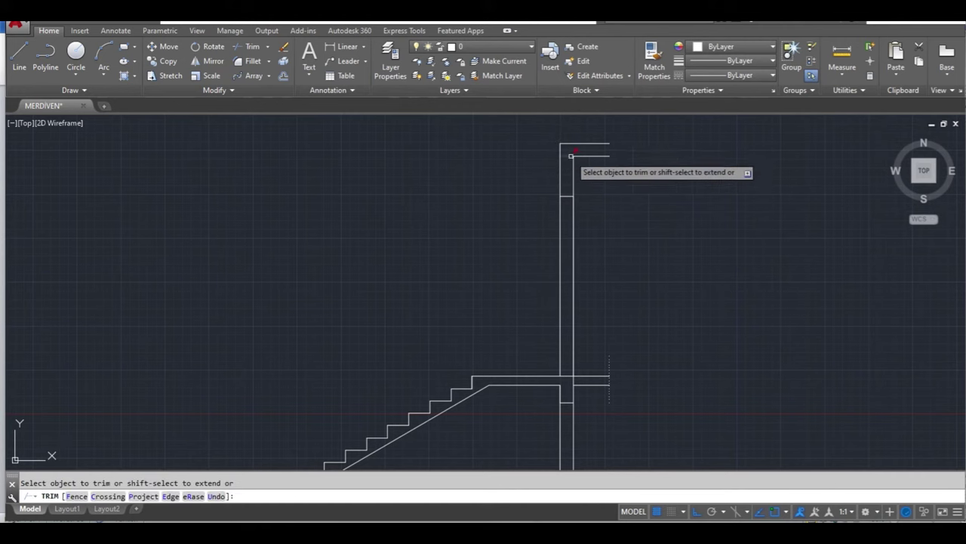
pyautogui.press('Escape')
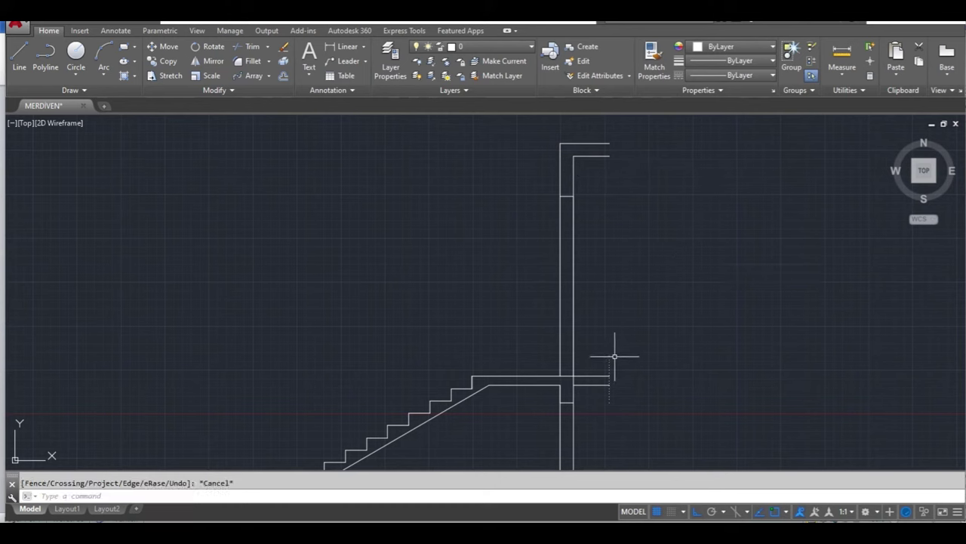
pyautogui.click(609, 361)
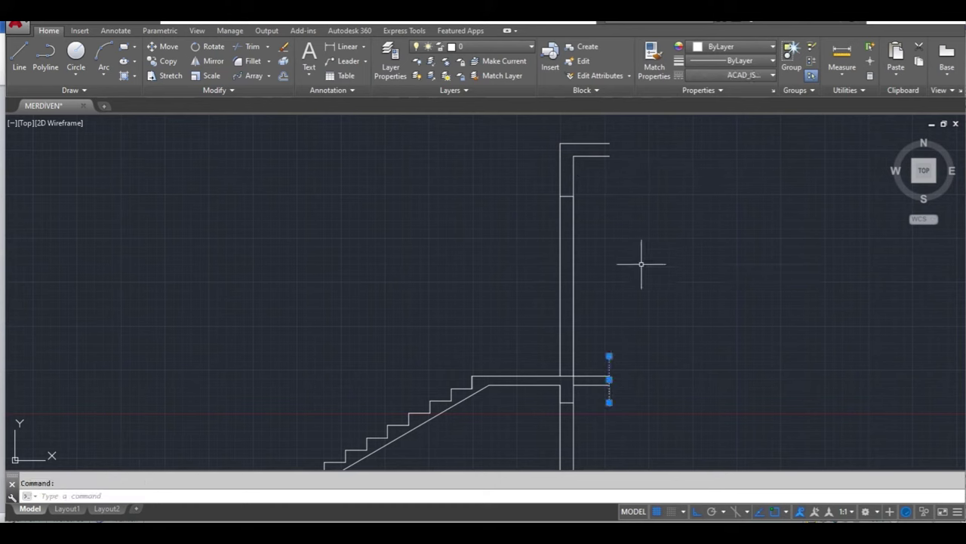
# Copy the dashed break line 365 units up to close the upper slab's right end
pyautogui.click(180, 62)
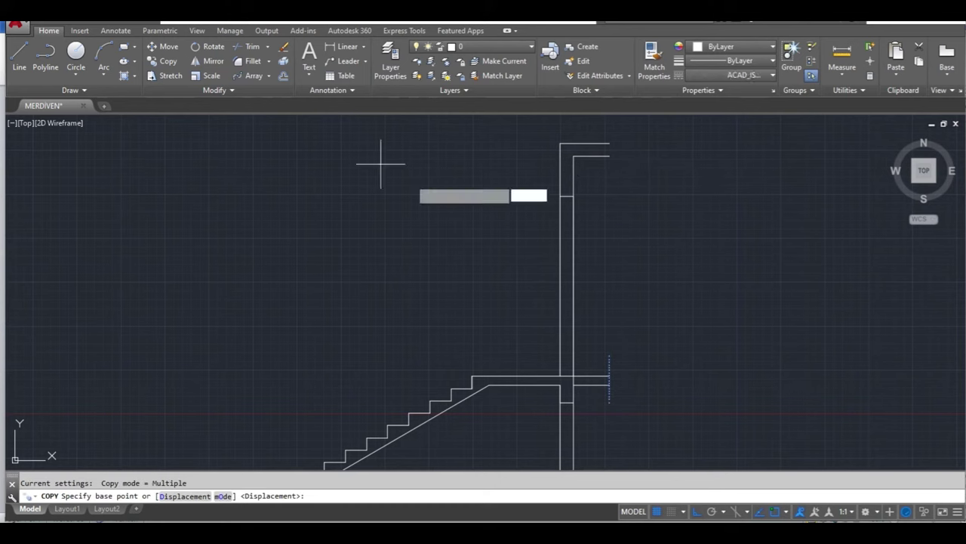
pyautogui.click(610, 379)
pyautogui.click(609, 143)
pyautogui.press('Escape')
pyautogui.scroll(-2, 721, 242)
pyautogui.moveTo(733, 280); pyautogui.dragTo(610, 330, button='middle')
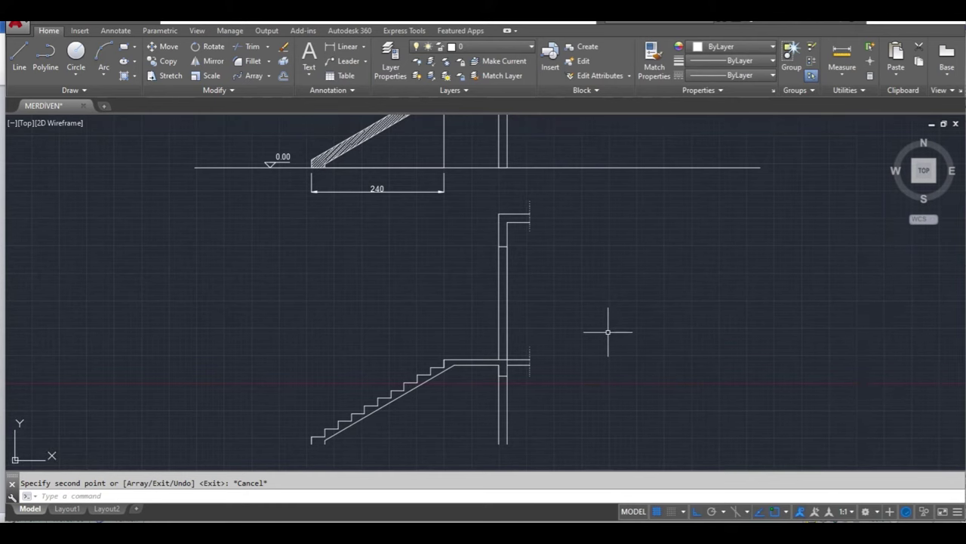
pyautogui.moveTo(594, 383); pyautogui.dragTo(657, 333, button='middle')
pyautogui.press('Escape')
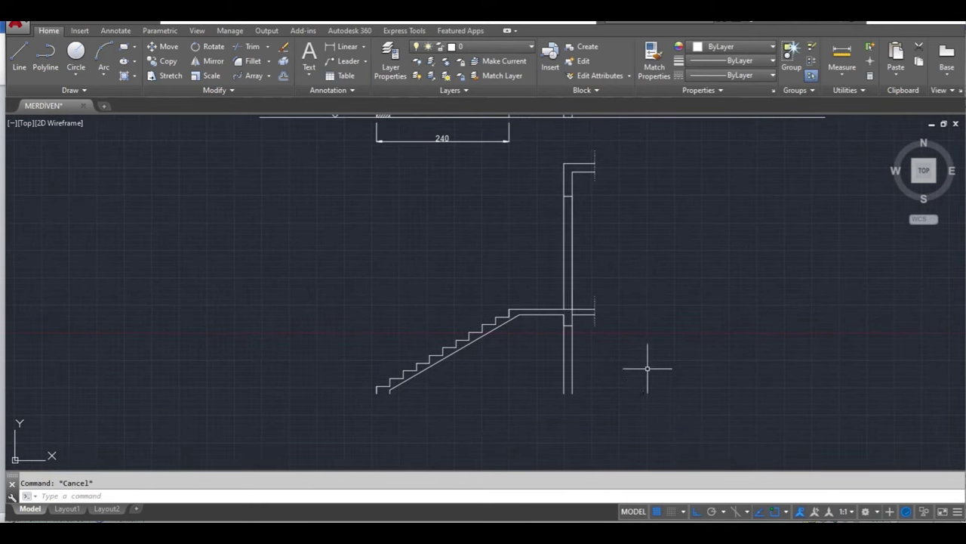
# Draw a long horizontal ground line beneath the stair section, from beyond the wall past the first step
pyautogui.write('l')
pyautogui.press('Return')
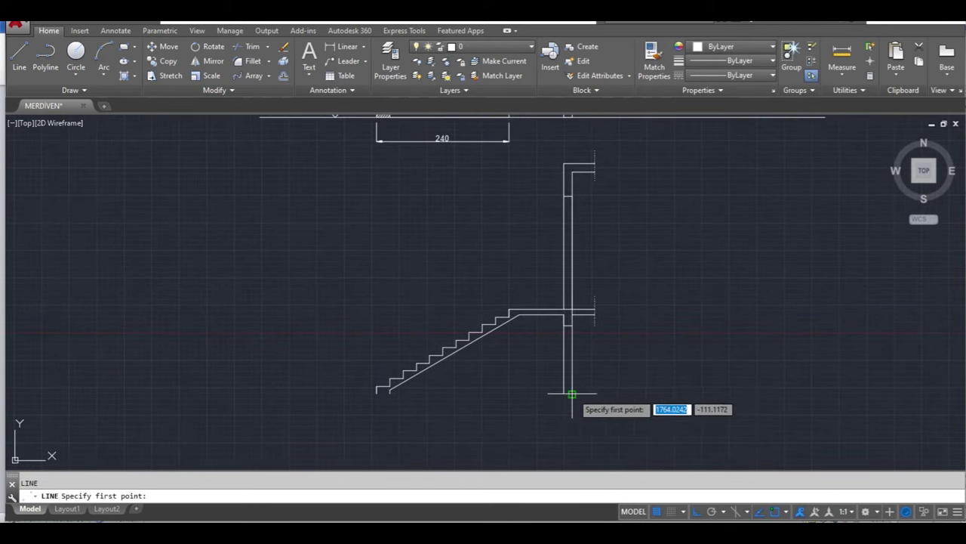
pyautogui.click(729, 394)
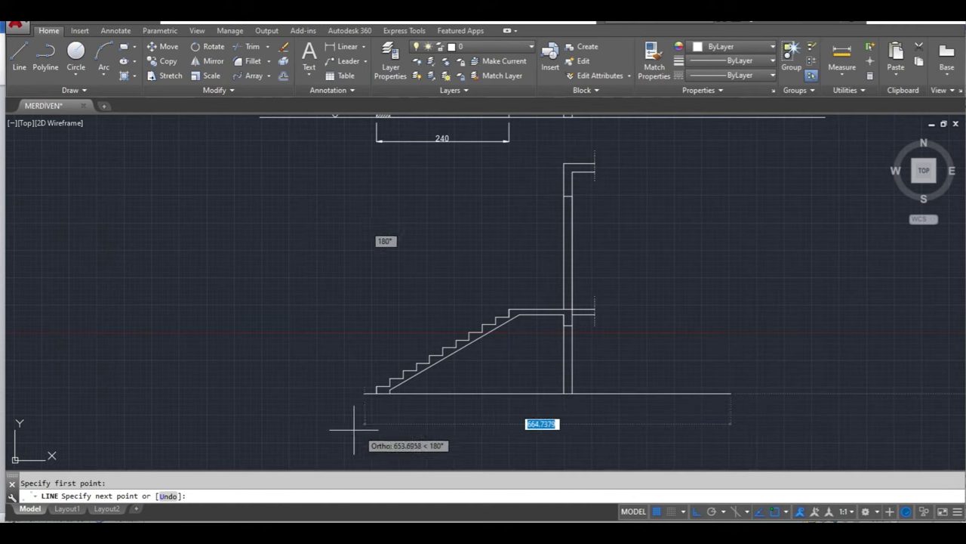
pyautogui.click(252, 400)
pyautogui.press('Escape')
pyautogui.moveTo(516, 357)
pyautogui.mouseDown(button='middle')
pyautogui.moveTo(527, 372)
pyautogui.moveTo(503, 334)
pyautogui.mouseUp(button='middle')
pyautogui.scroll(2, 491, 356)
pyautogui.scroll(1, 495, 354)
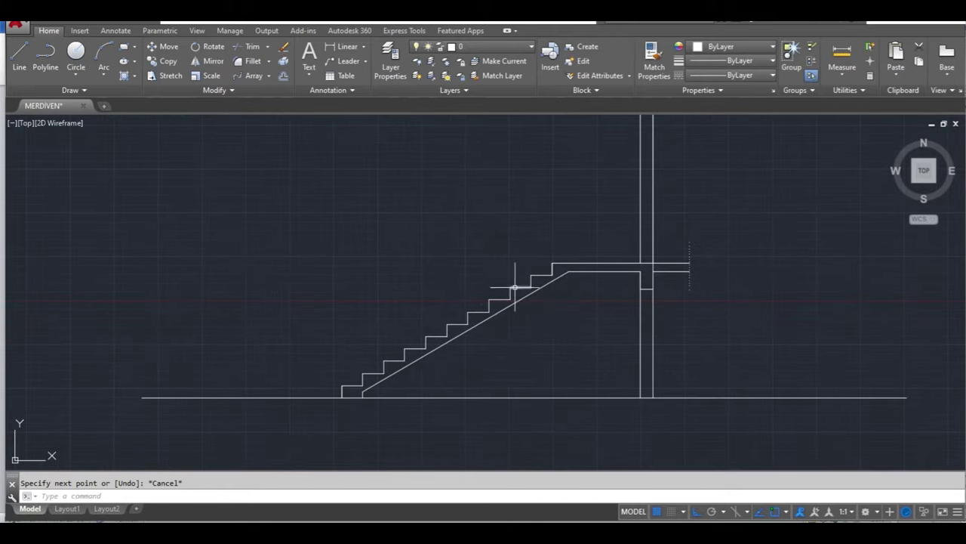
pyautogui.click(124, 76)
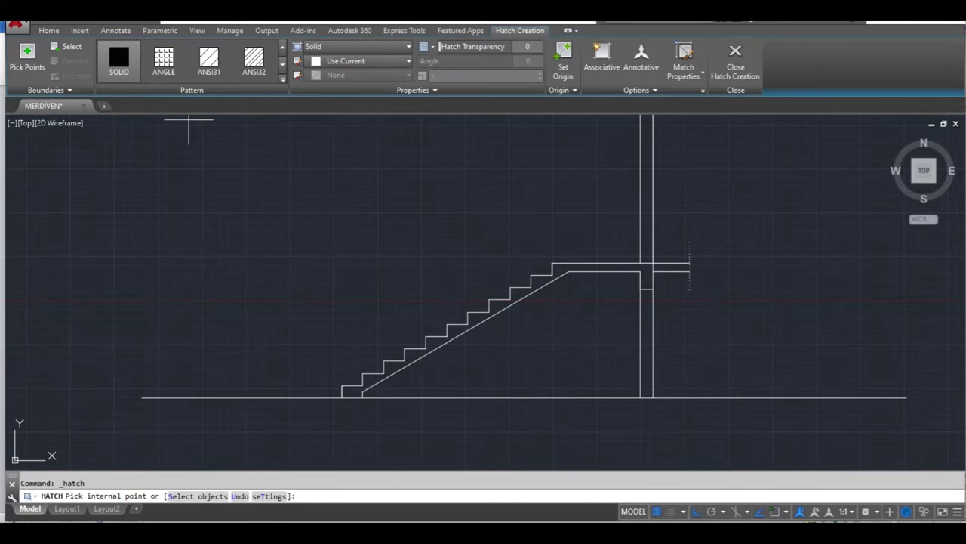
# Hatch the stair flight, landing, wall column and upper slab with the ANSI33 pattern
pyautogui.click(283, 69)
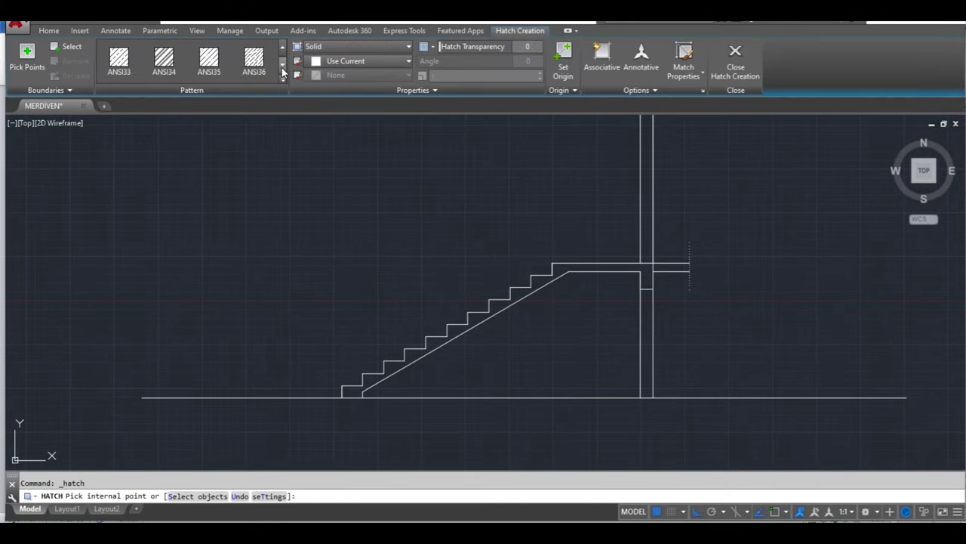
pyautogui.click(119, 66)
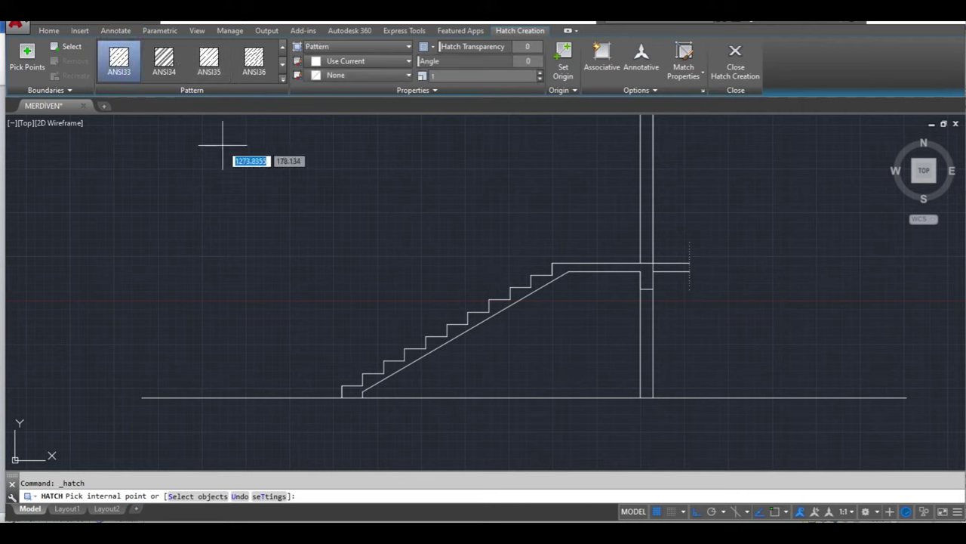
pyautogui.click(473, 319)
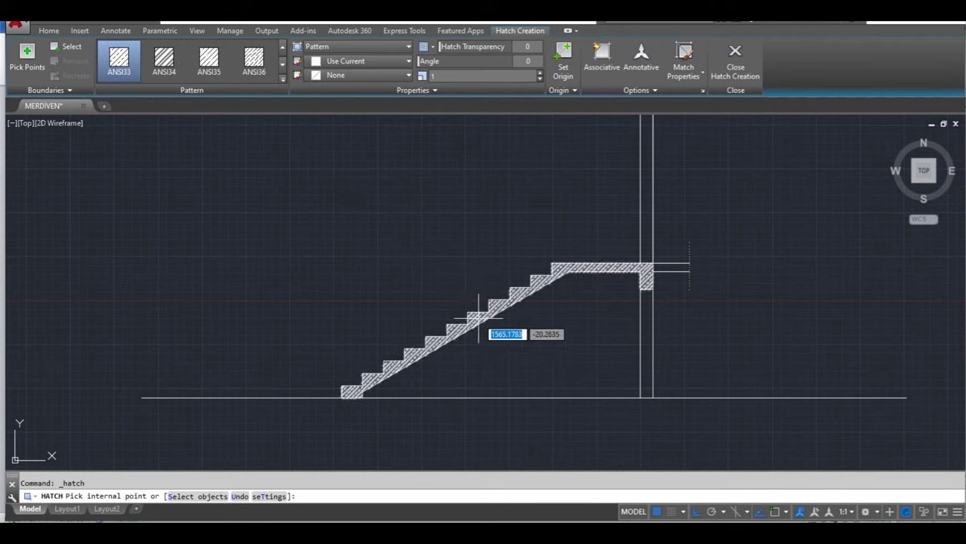
pyautogui.click(646, 340)
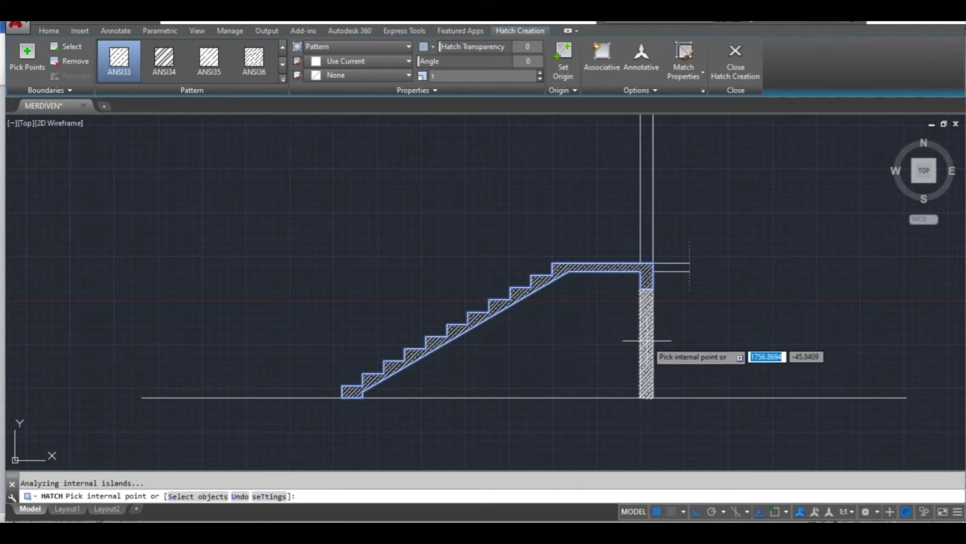
pyautogui.click(640, 343)
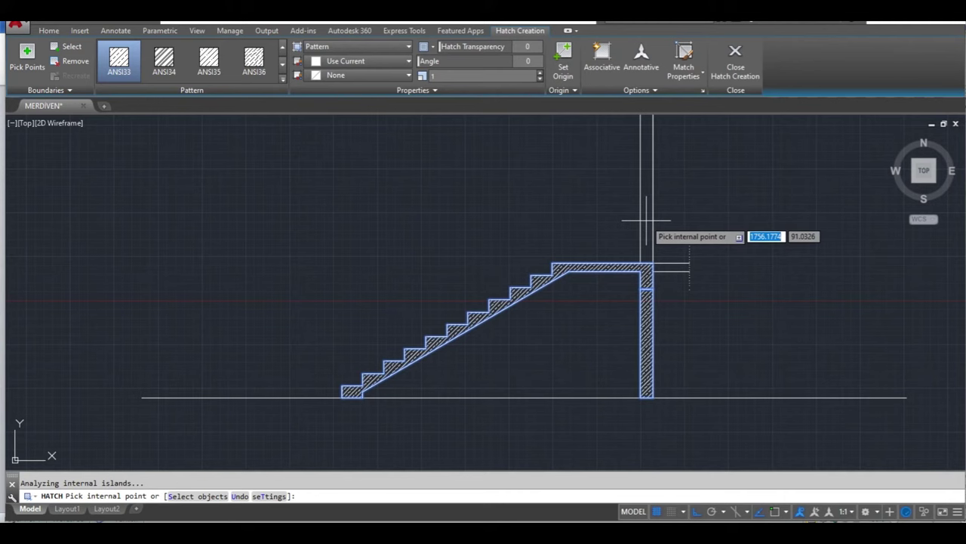
pyautogui.moveTo(755, 252); pyautogui.dragTo(660, 355, button='middle')
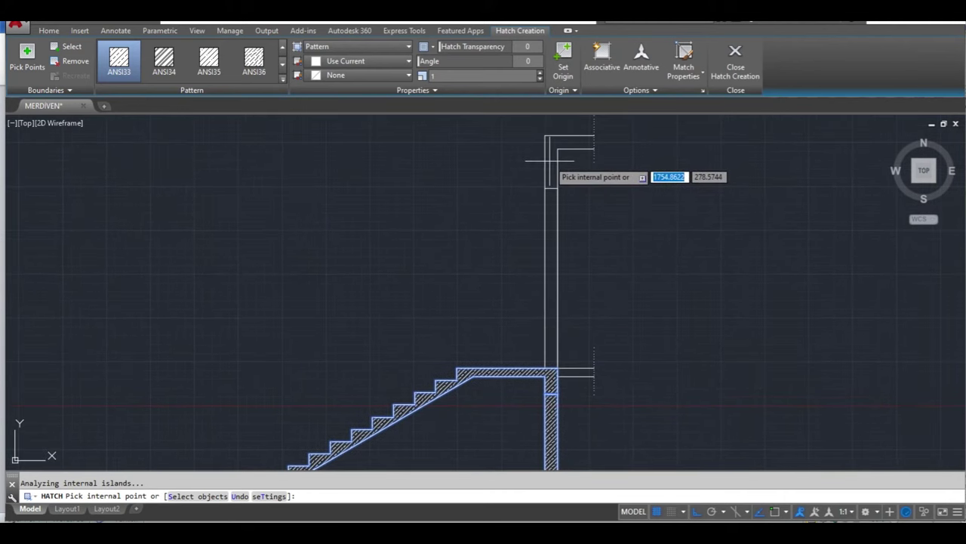
pyautogui.moveTo(636, 270); pyautogui.dragTo(647, 211, button='middle')
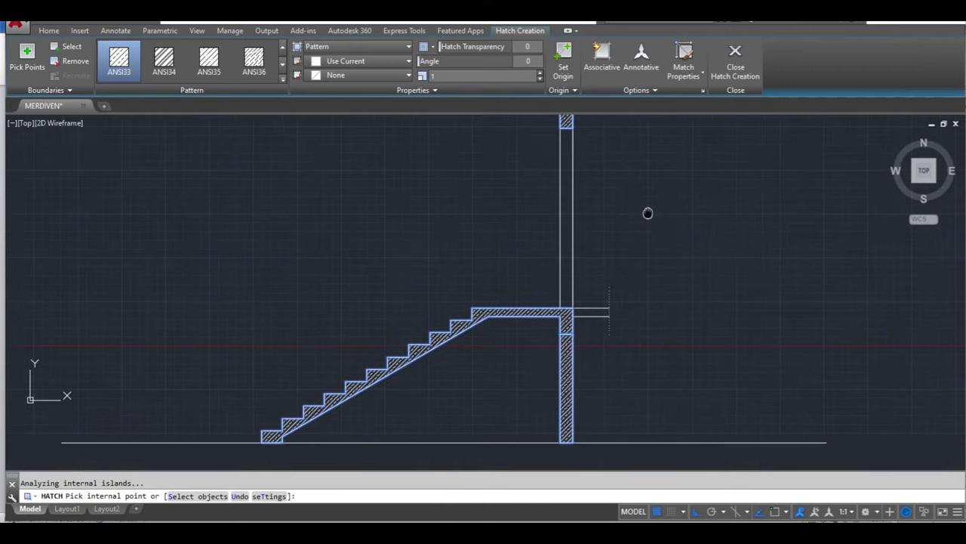
pyautogui.press('Escape')
pyautogui.scroll(-2, 648, 310)
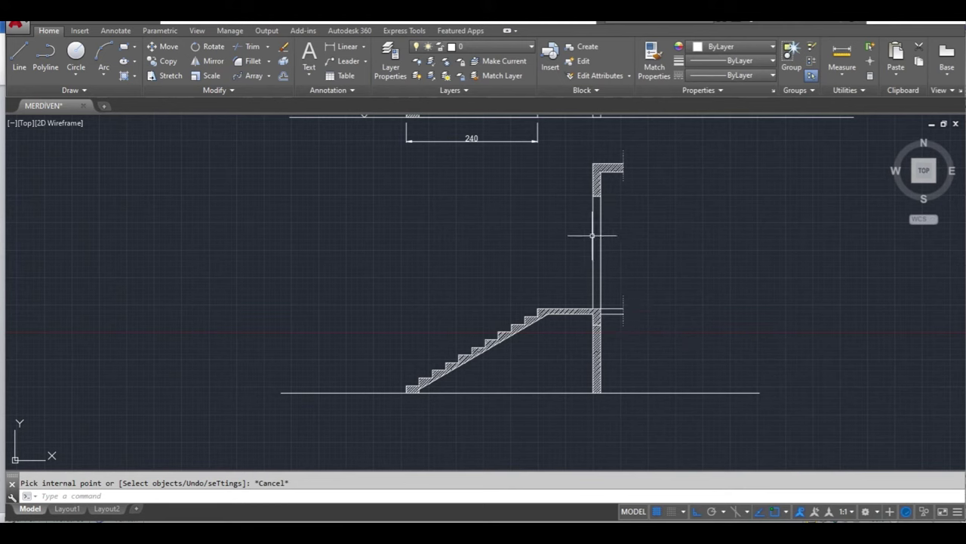
pyautogui.moveTo(641, 363); pyautogui.dragTo(662, 339, button='middle')
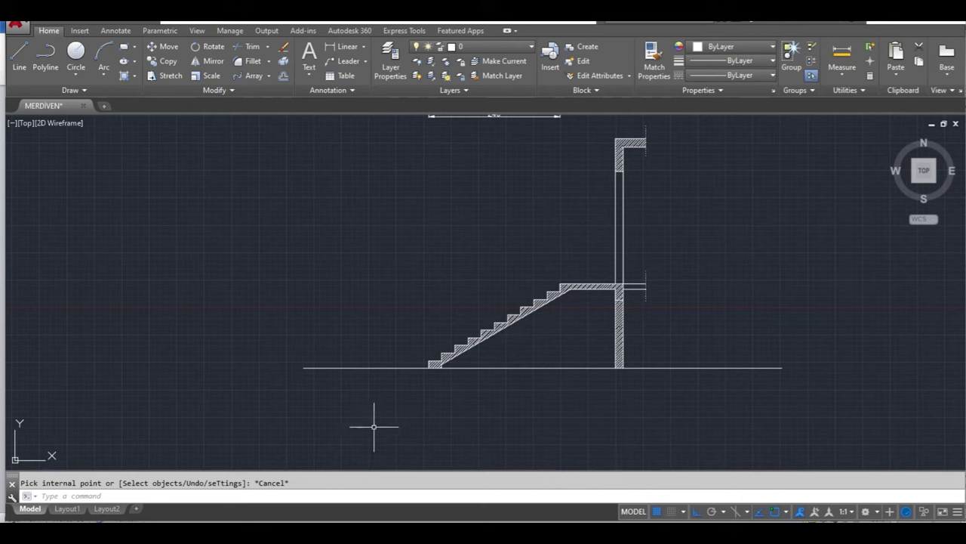
# Add the 14 riser height and 24 tread depth linear dimensions on the first step
pyautogui.scroll(2, 426, 370)
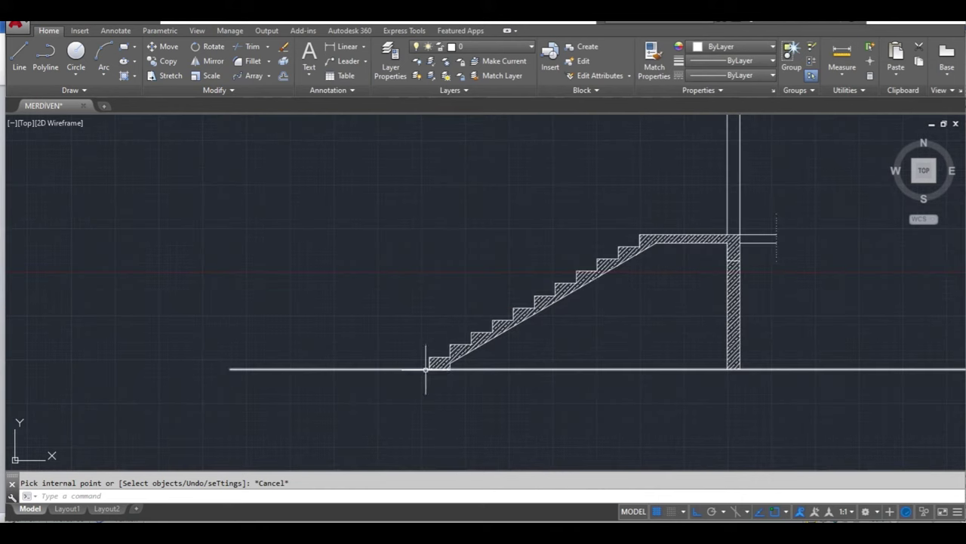
pyautogui.click(342, 46)
pyautogui.scroll(3, 392, 389)
pyautogui.click(412, 360)
pyautogui.click(411, 329)
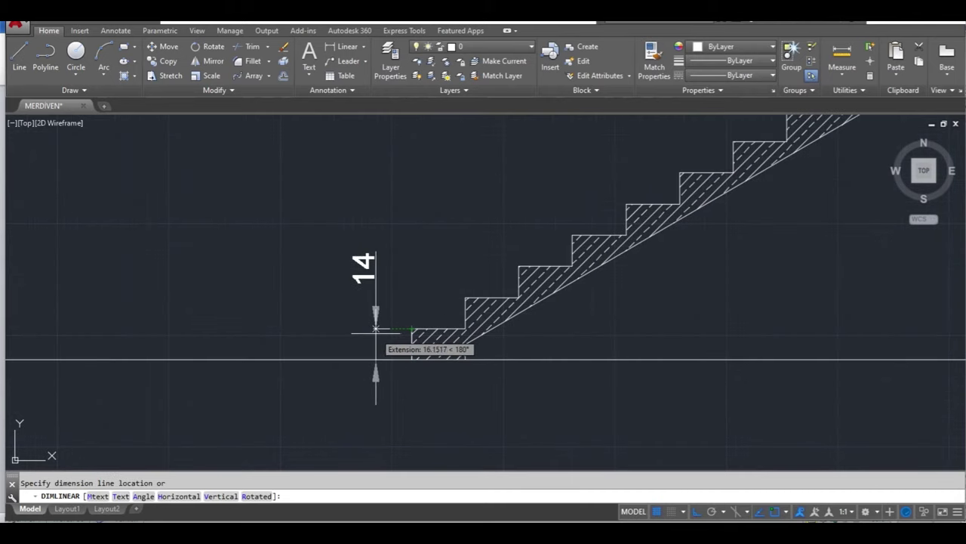
pyautogui.click(376, 332)
pyautogui.press('Return')
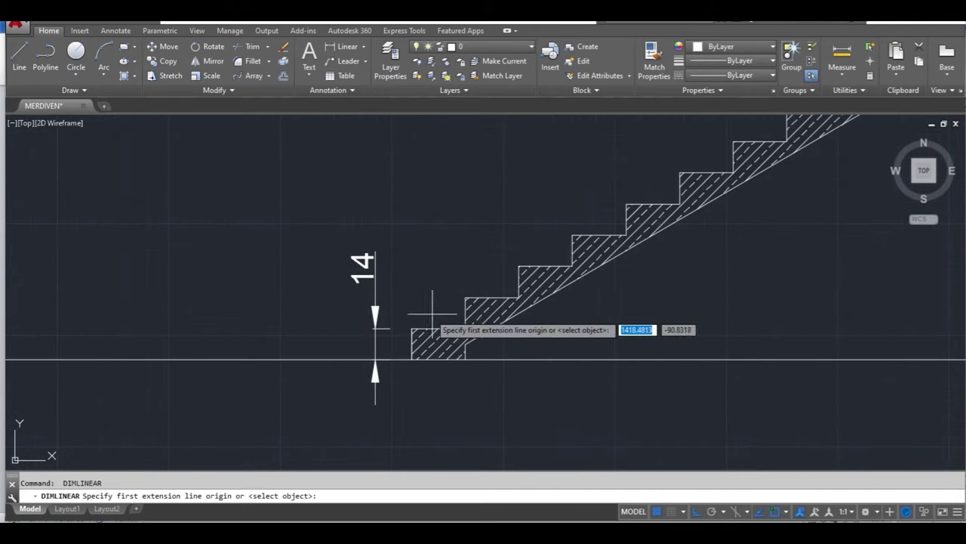
pyautogui.click(411, 329)
pyautogui.click(466, 329)
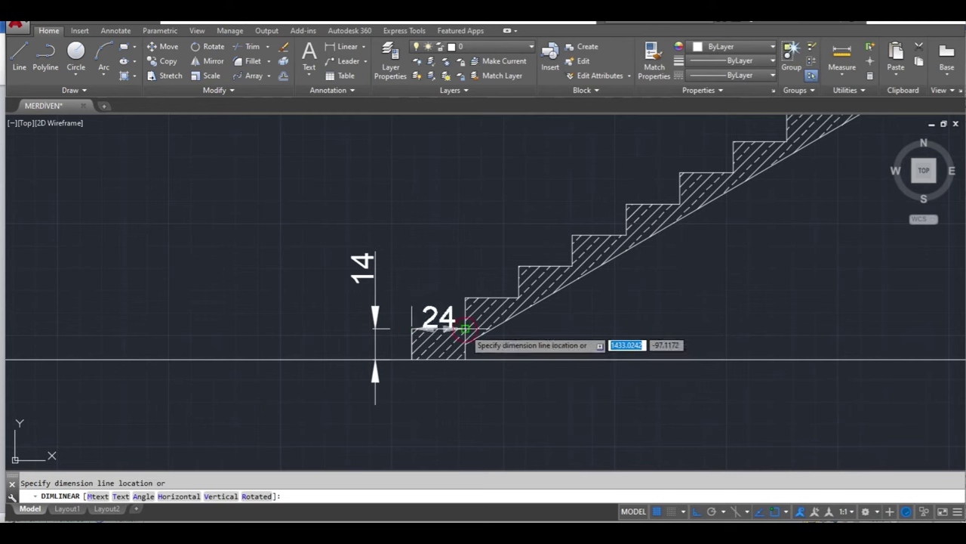
pyautogui.click(468, 259)
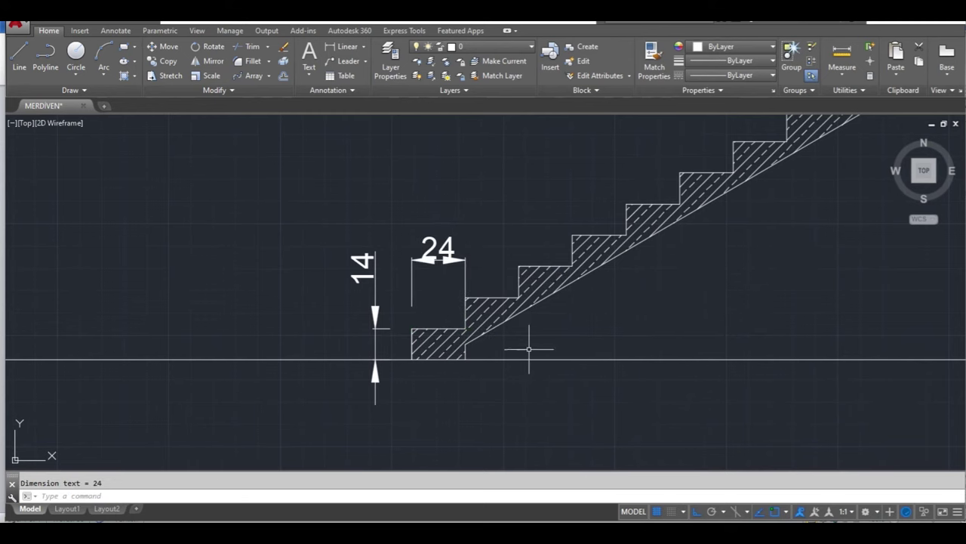
# Dimension the total run of the stair flight as 240 below the steps
pyautogui.scroll(-2, 529, 350)
pyautogui.moveTo(578, 388); pyautogui.dragTo(460, 377, button='middle')
pyautogui.scroll(-2, 458, 389)
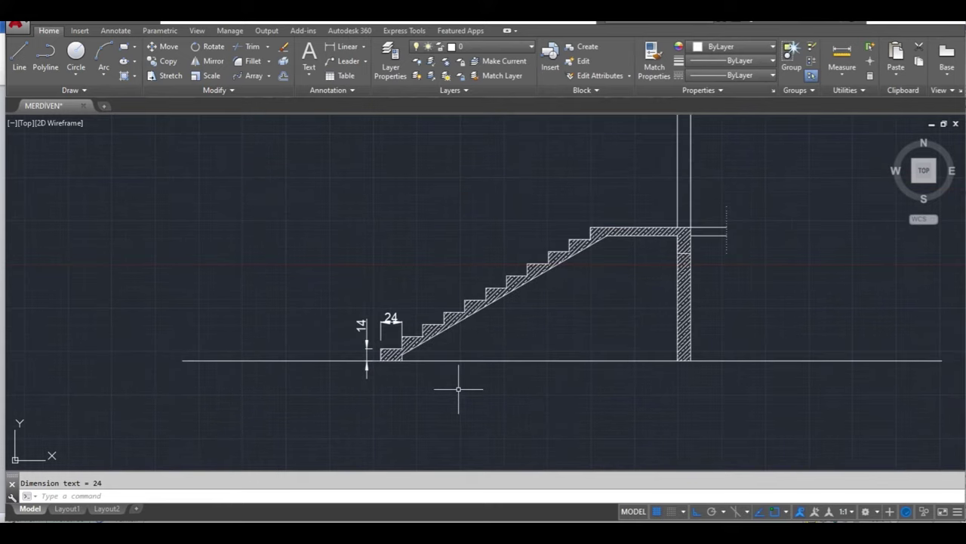
pyautogui.press('Return')
pyautogui.click(401, 361)
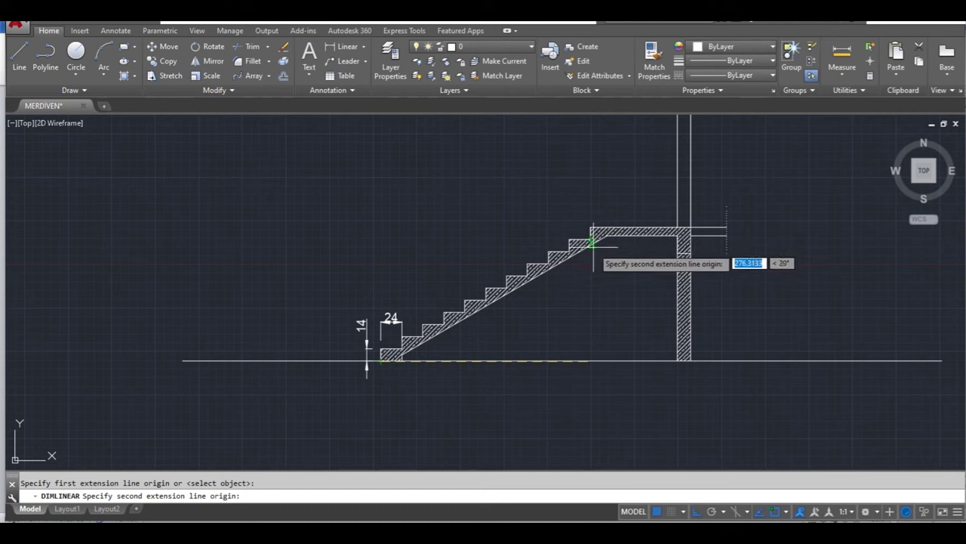
pyautogui.click(590, 360)
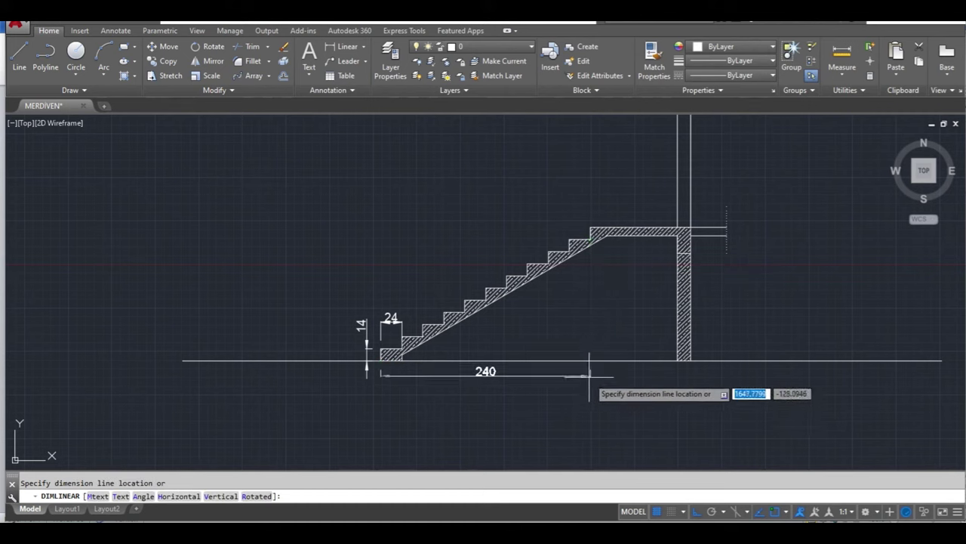
pyautogui.click(586, 400)
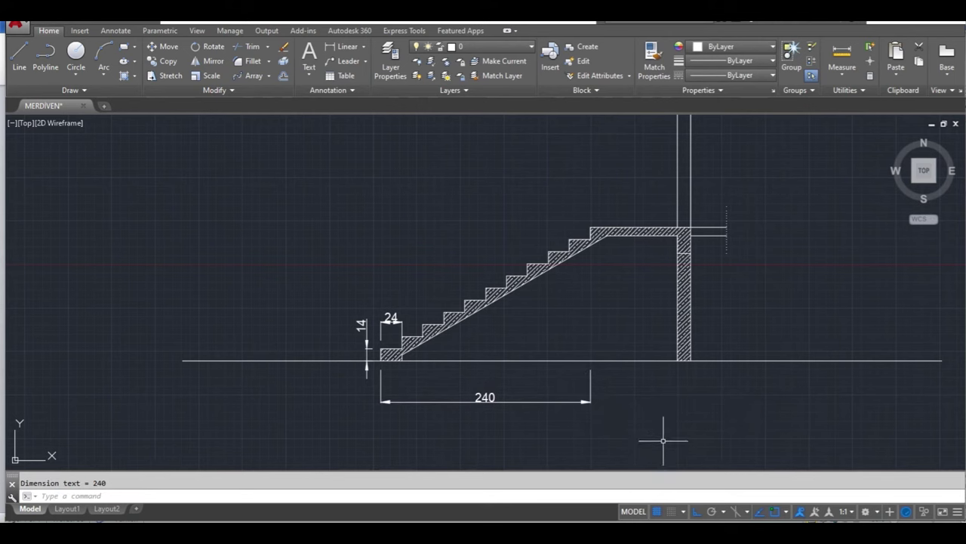
pyautogui.moveTo(663, 443); pyautogui.dragTo(569, 437, button='middle')
# Dimension the 154 total height from landing to ground line beside the wall
pyautogui.press('Return')
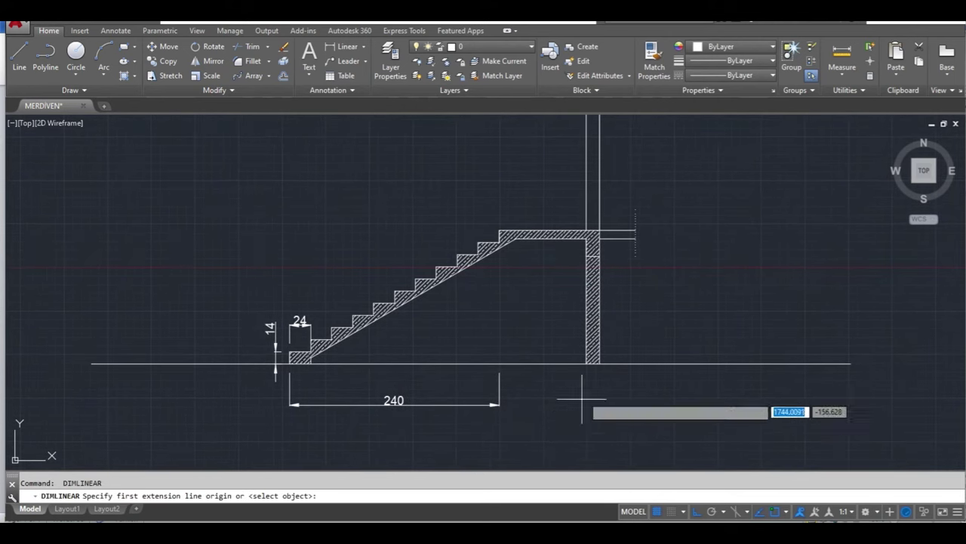
pyautogui.click(550, 229)
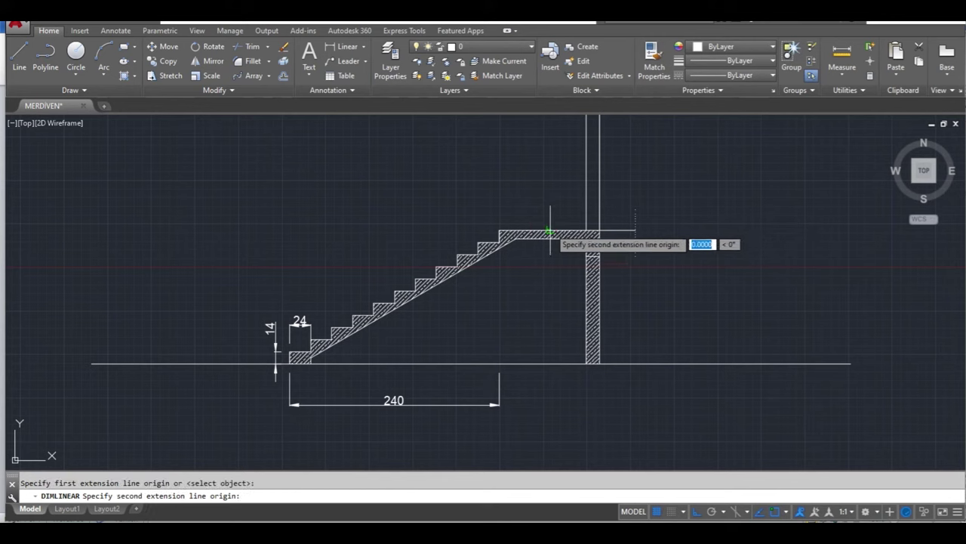
pyautogui.click(550, 366)
pyautogui.click(533, 355)
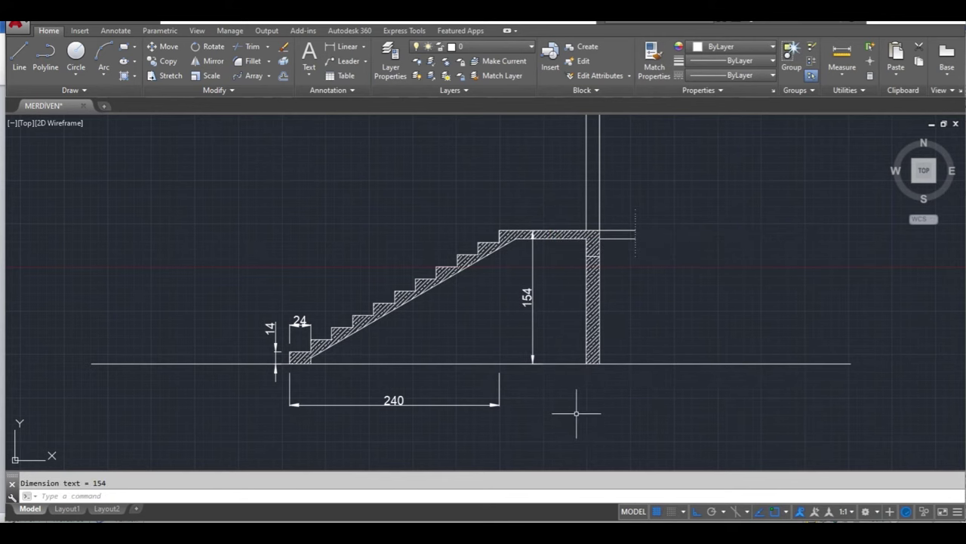
pyautogui.scroll(-4, 576, 412)
pyautogui.moveTo(624, 408); pyautogui.dragTo(571, 388, button='middle')
pyautogui.scroll(4, 529, 362)
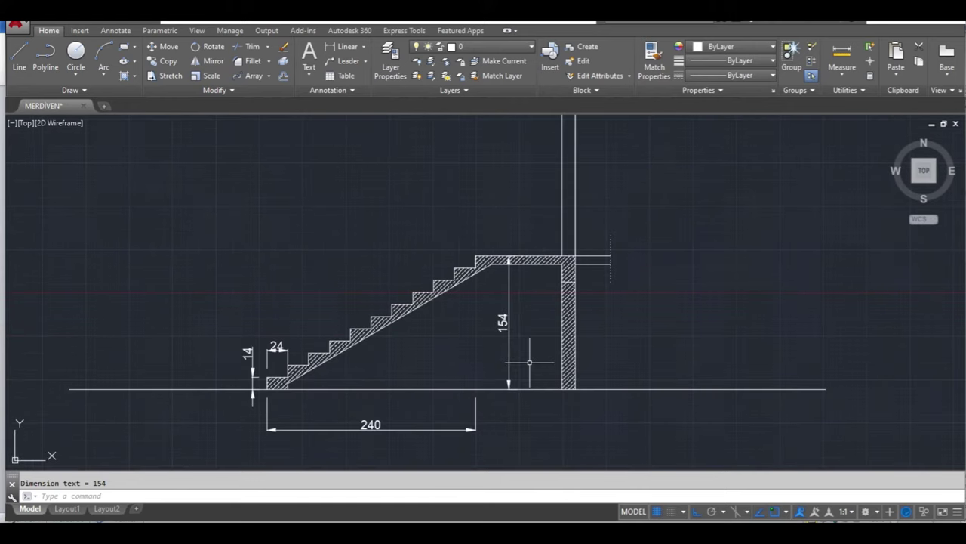
pyautogui.moveTo(446, 393); pyautogui.dragTo(560, 368, button='middle')
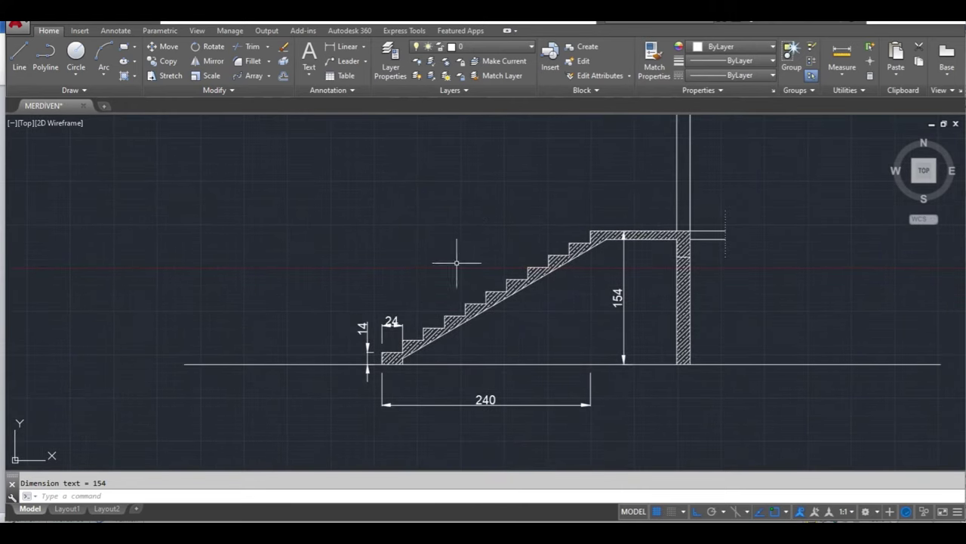
pyautogui.scroll(-3, 456, 263)
pyautogui.moveTo(685, 310); pyautogui.dragTo(573, 427, button='middle')
# Pan and zoom out from the stair section close-up across the drawing
pyautogui.moveTo(540, 271); pyautogui.dragTo(571, 392, button='middle')
pyautogui.scroll(5, 413, 245)
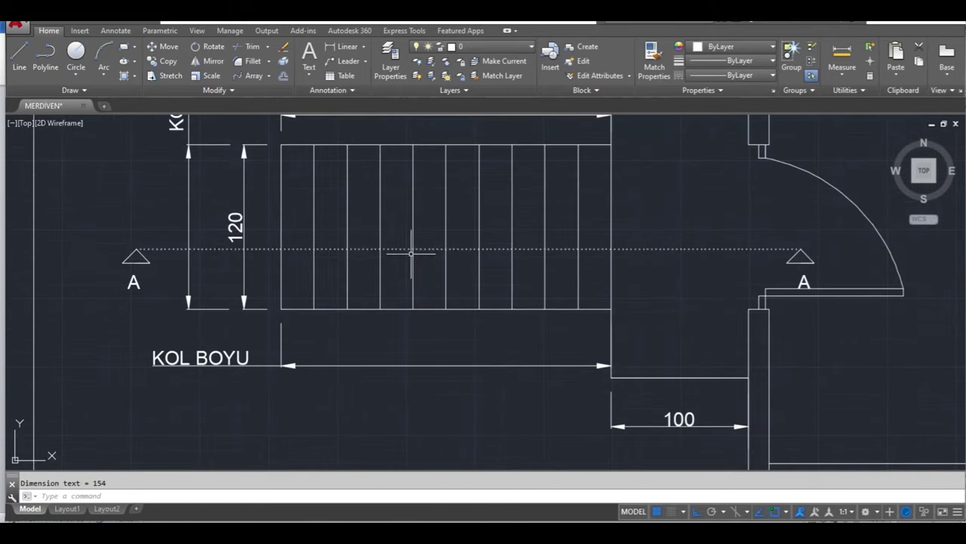
pyautogui.scroll(-2, 410, 252)
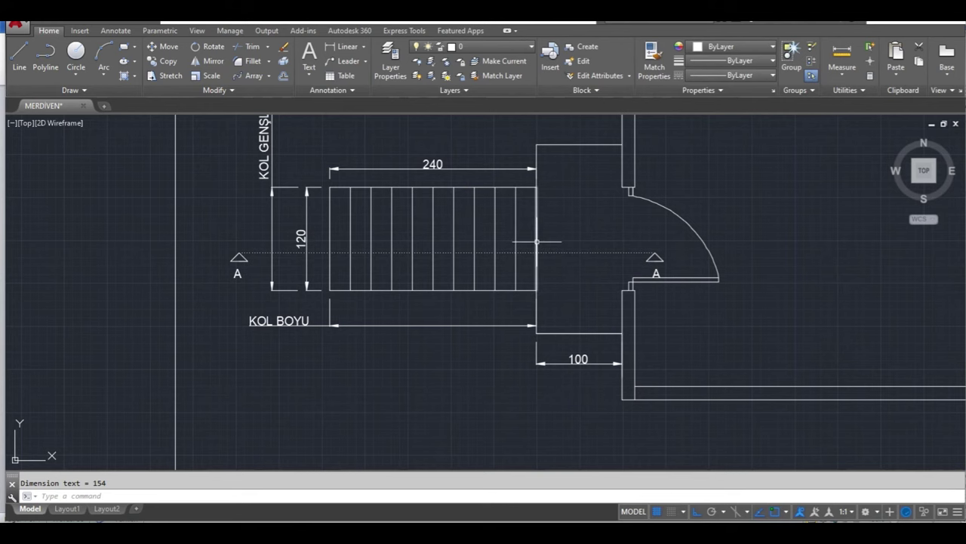
pyautogui.moveTo(452, 384); pyautogui.dragTo(457, 289, button='middle')
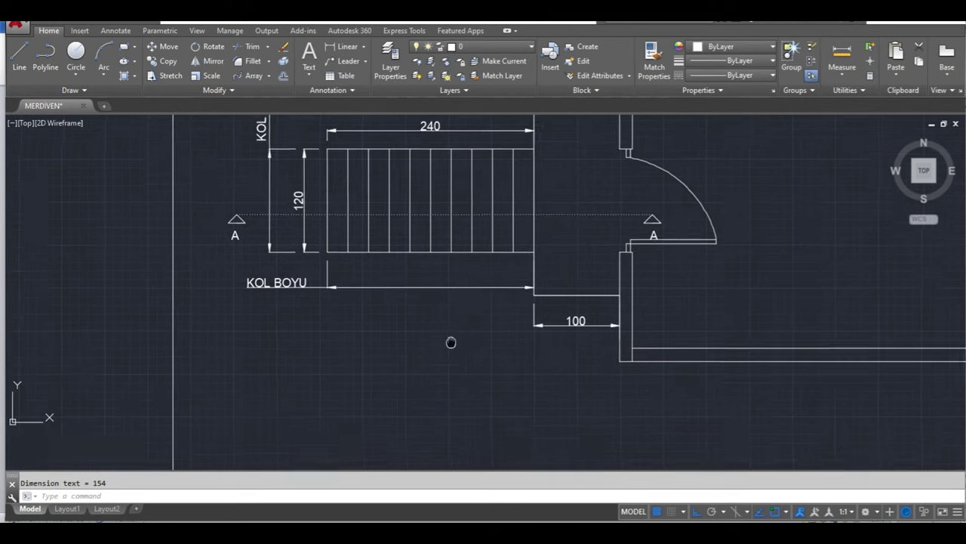
pyautogui.scroll(-4, 457, 288)
pyautogui.moveTo(483, 384); pyautogui.dragTo(508, 176, button='middle')
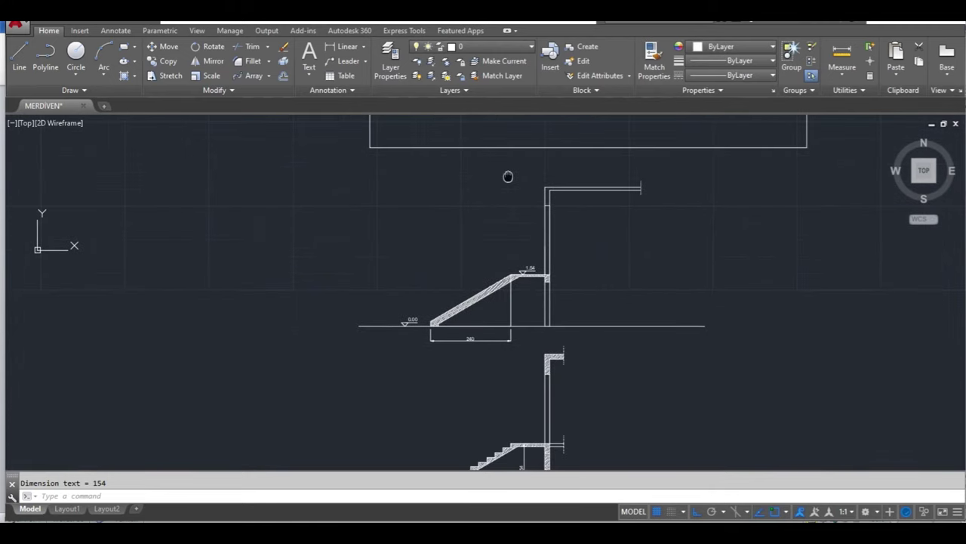
pyautogui.moveTo(513, 404); pyautogui.dragTo(502, 237, button='middle')
# Frame the stair plan with its 240 and 120 dimensions in view
pyautogui.scroll(5, 464, 322)
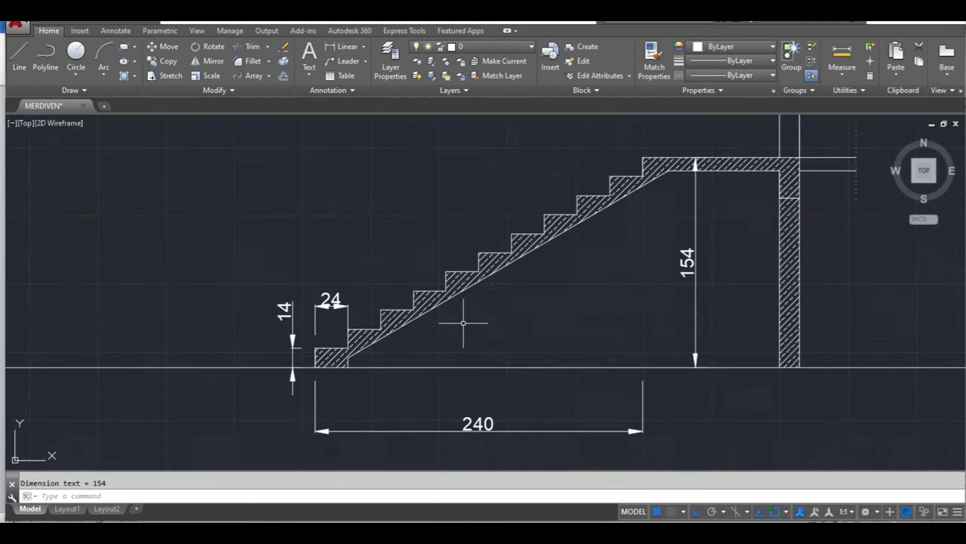
pyautogui.moveTo(518, 311); pyautogui.dragTo(412, 369, button='middle')
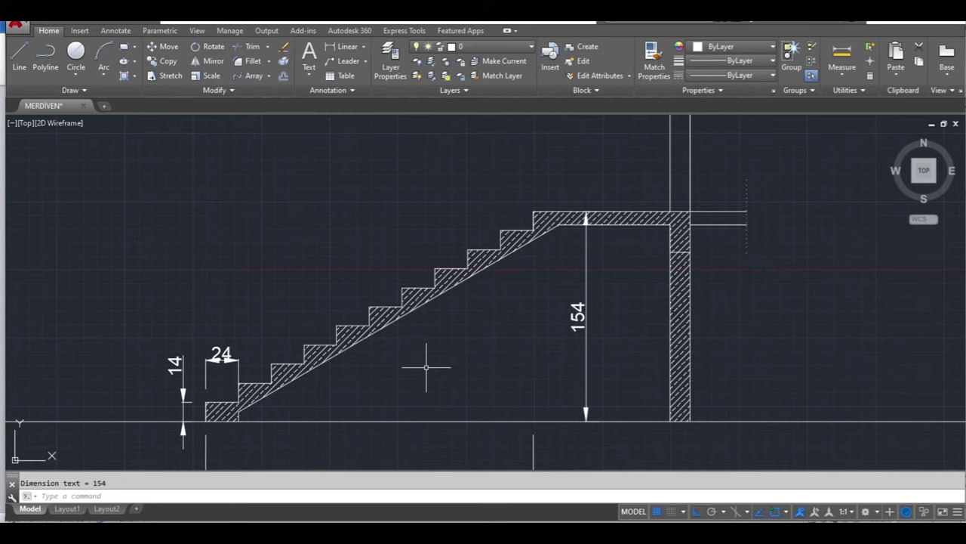
pyautogui.scroll(-2, 425, 366)
pyautogui.scroll(-2, 425, 367)
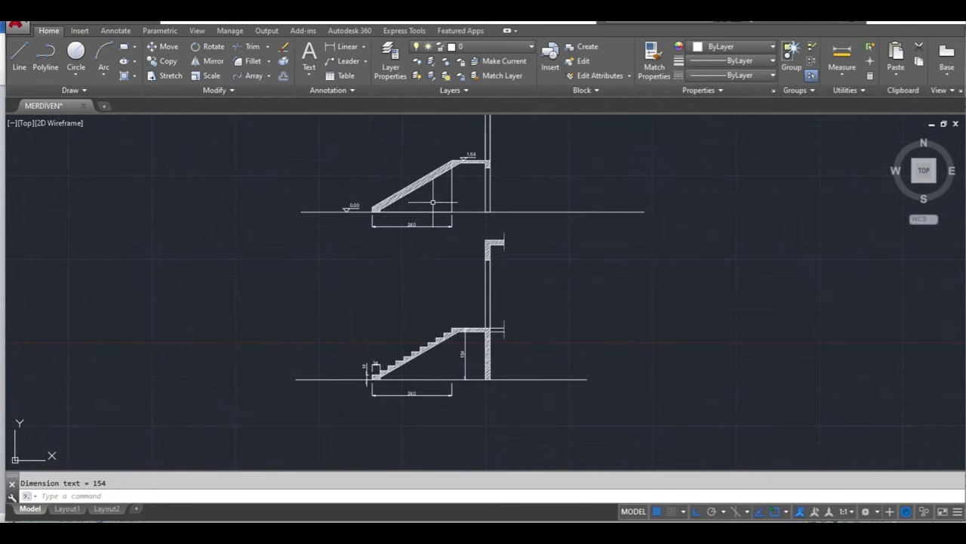
pyautogui.moveTo(433, 202); pyautogui.dragTo(438, 445, button='middle')
pyautogui.scroll(2, 424, 287)
pyautogui.scroll(5, 422, 282)
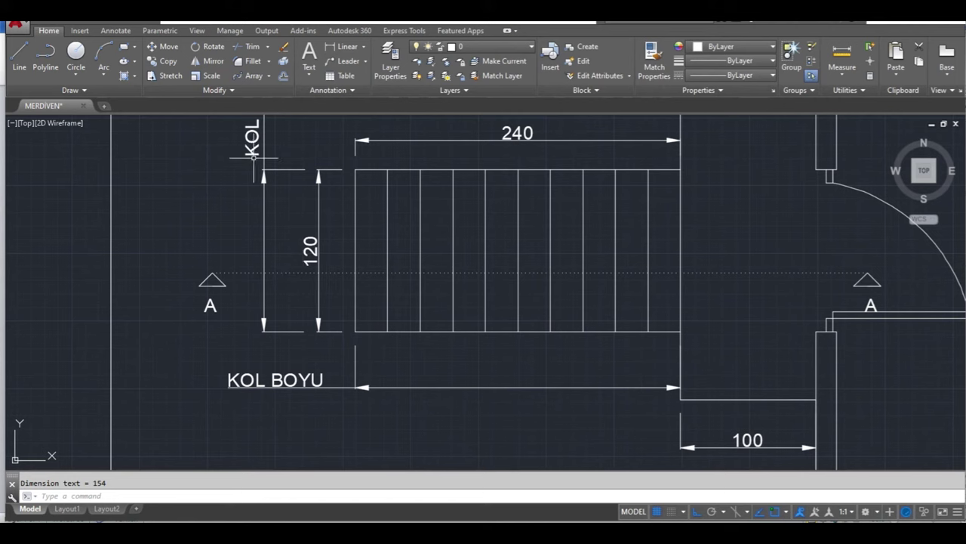
pyautogui.write('L')
# Draw a horizontal walking line through the stair's mid-width, extending past its right edge
pyautogui.press('Return')
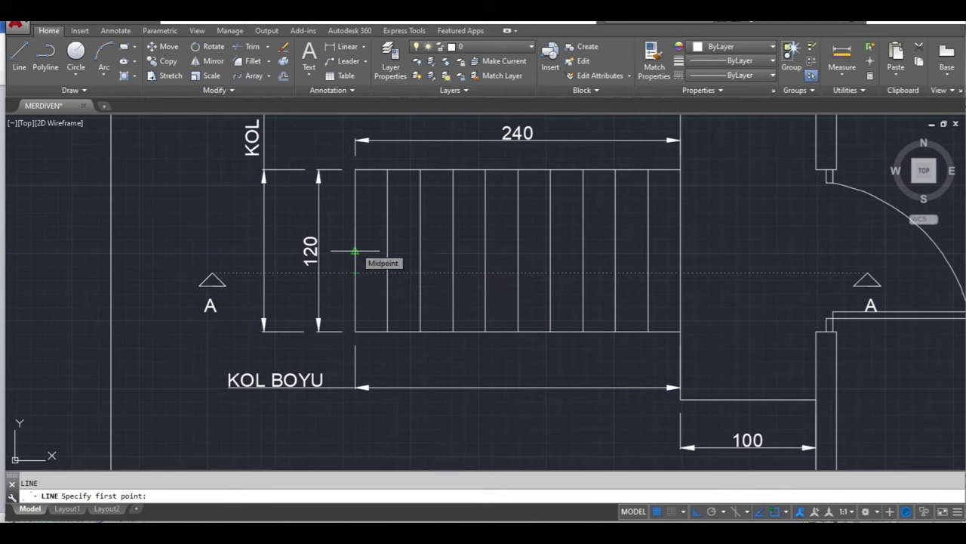
pyautogui.click(342, 251)
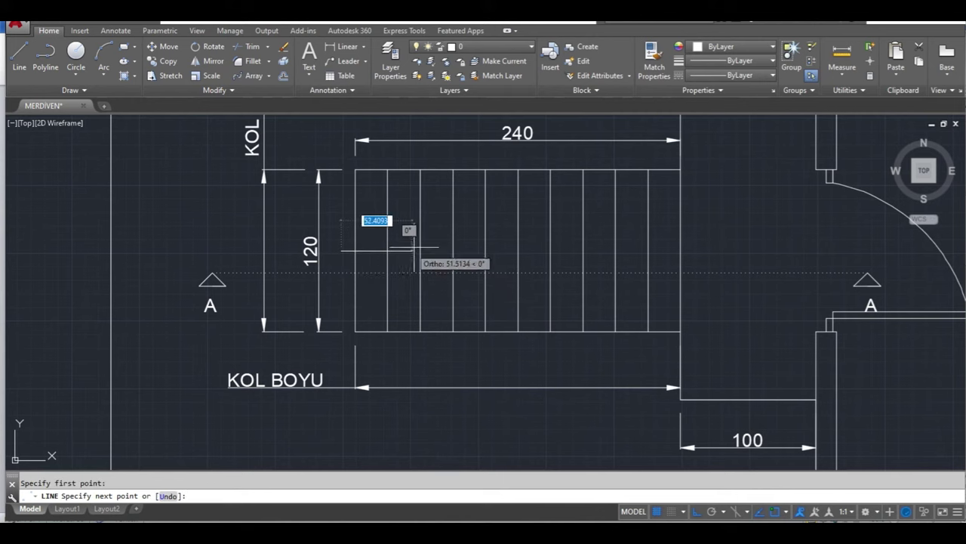
pyautogui.click(711, 251)
pyautogui.press('Return')
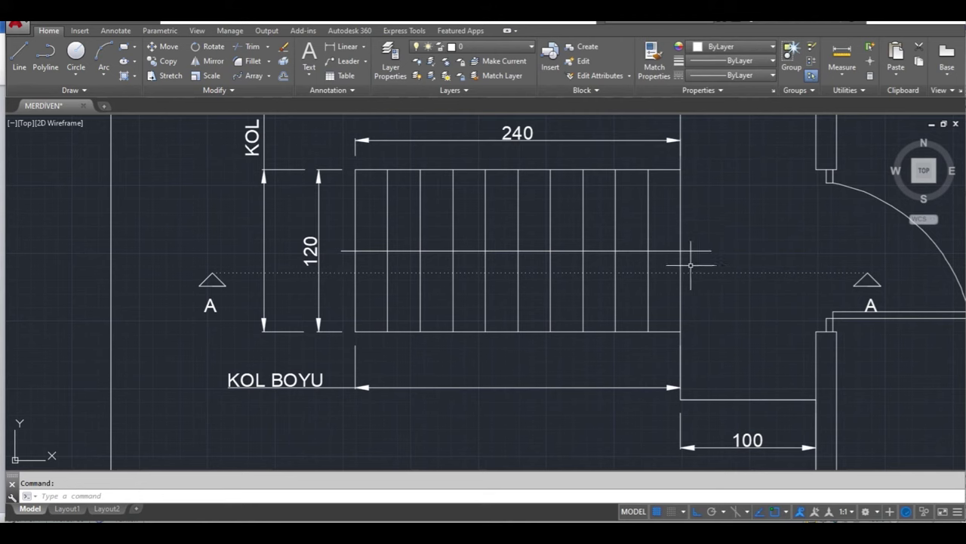
# Copy the left section triangle from its apex to the walking line's right end
pyautogui.click(188, 263)
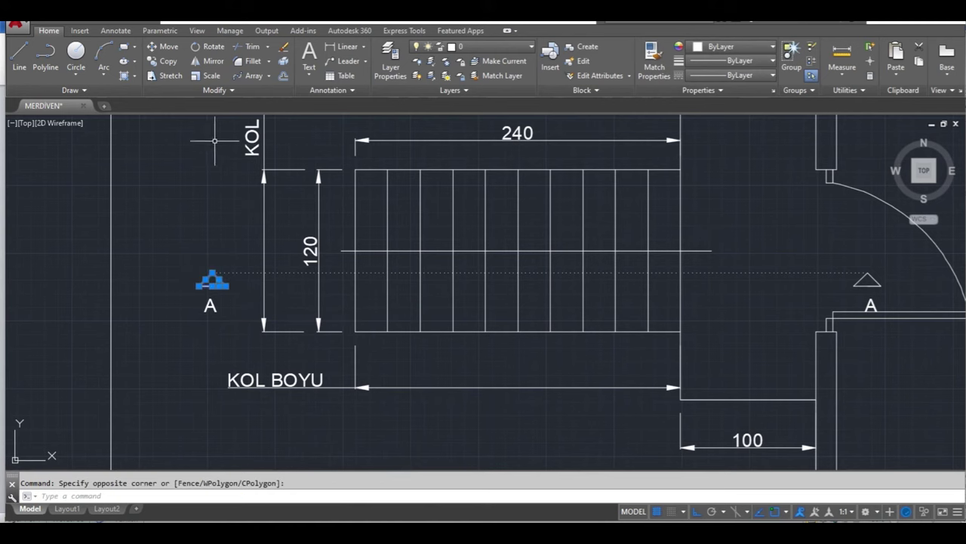
pyautogui.click(160, 61)
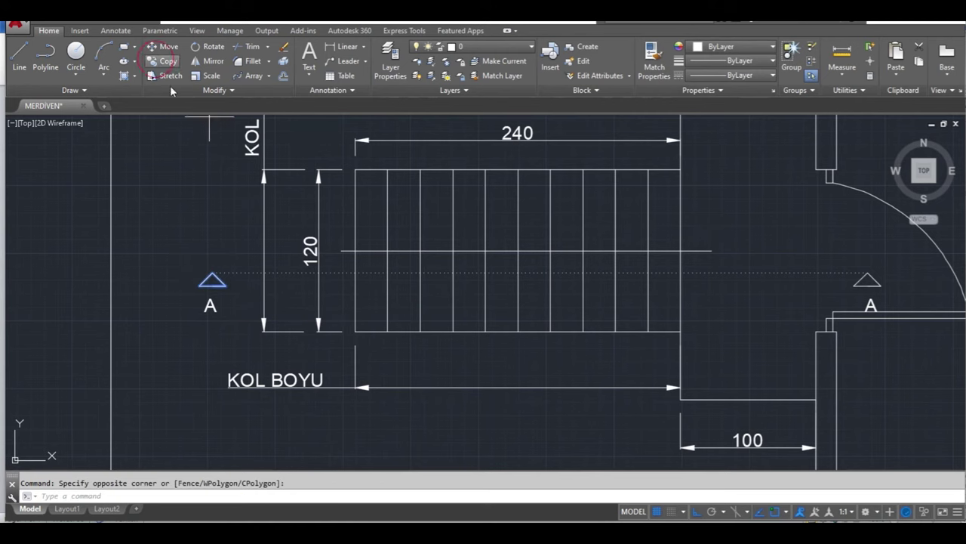
pyautogui.click(212, 273)
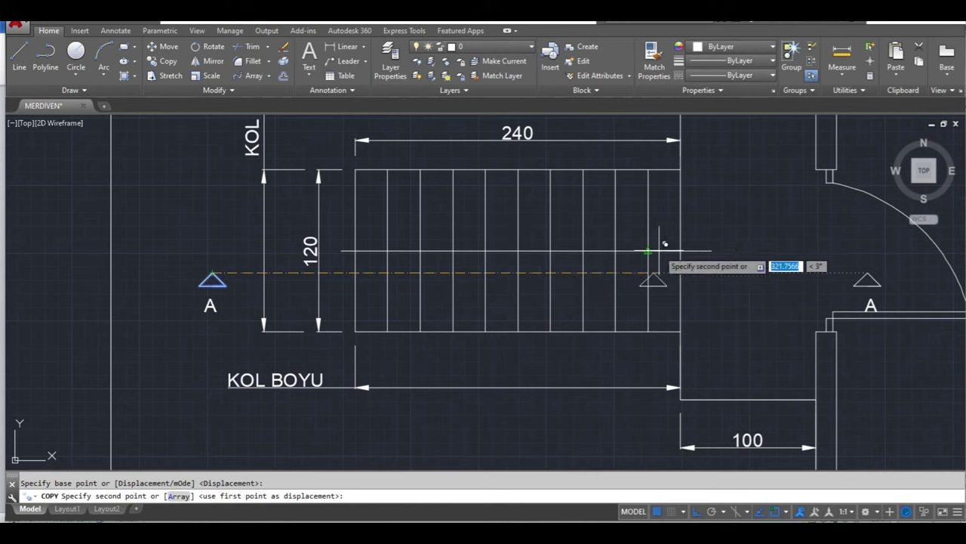
pyautogui.click(703, 252)
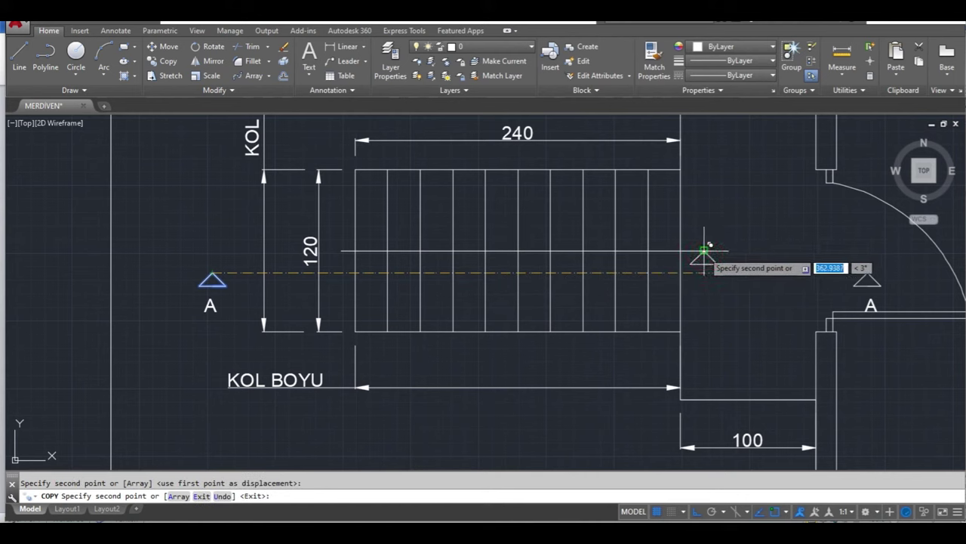
pyautogui.press('Escape')
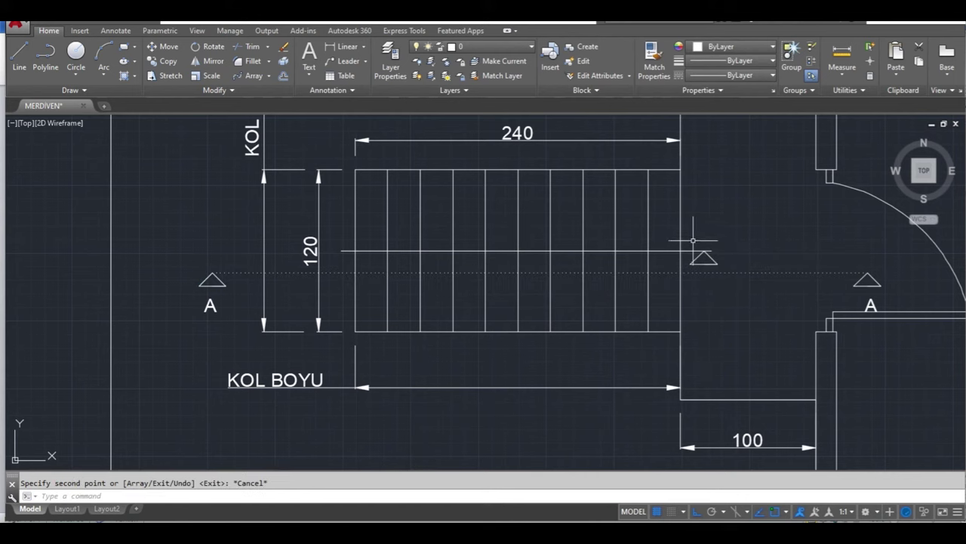
# Start rotating the copied triangle about the walking line's end point
pyautogui.click(686, 237)
pyautogui.click(721, 273)
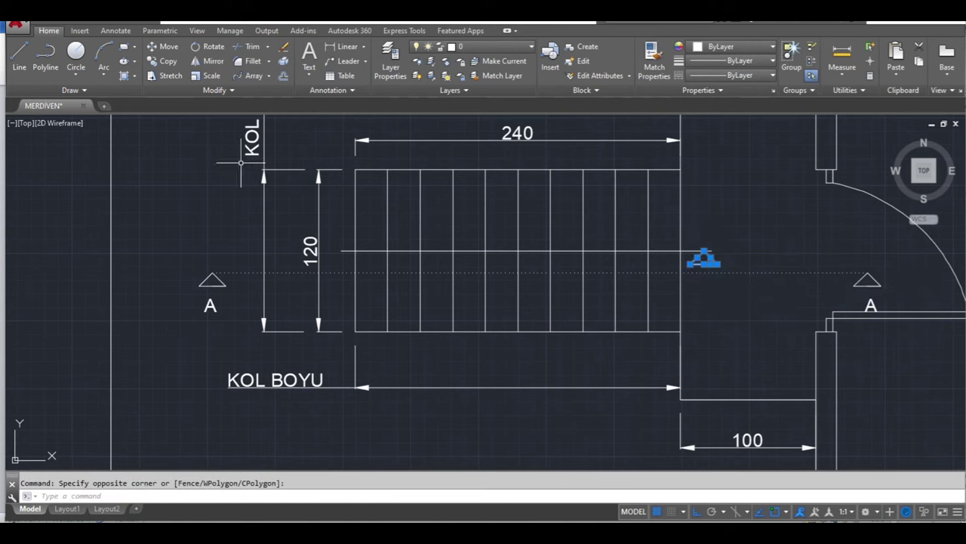
pyautogui.click(211, 48)
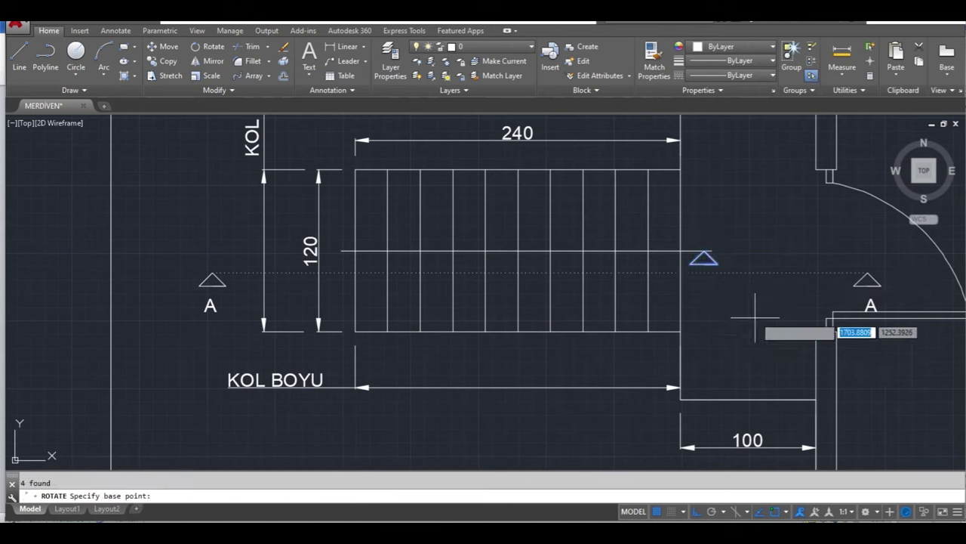
pyautogui.click(704, 250)
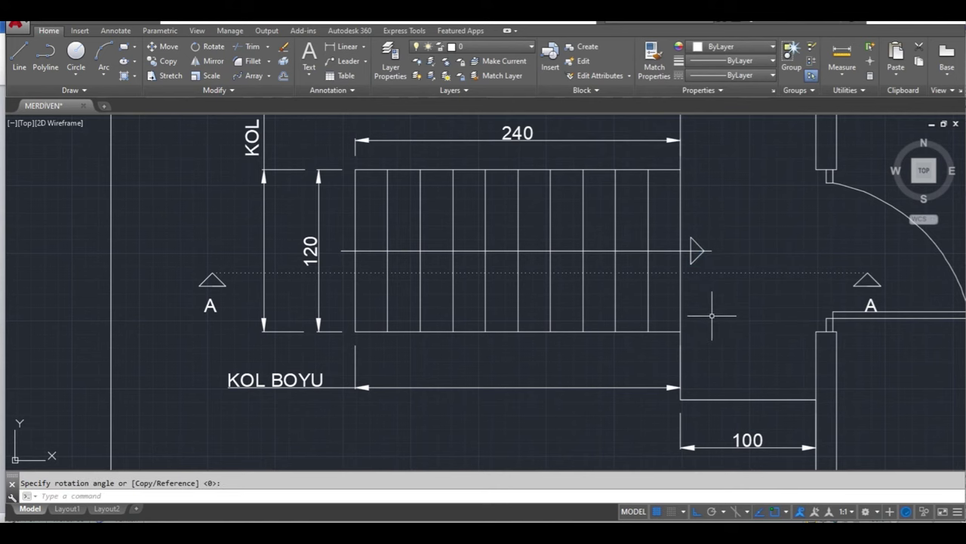
# Finish turning the copied triangle so it points right as a direction arrow
pyautogui.scroll(2, 714, 232)
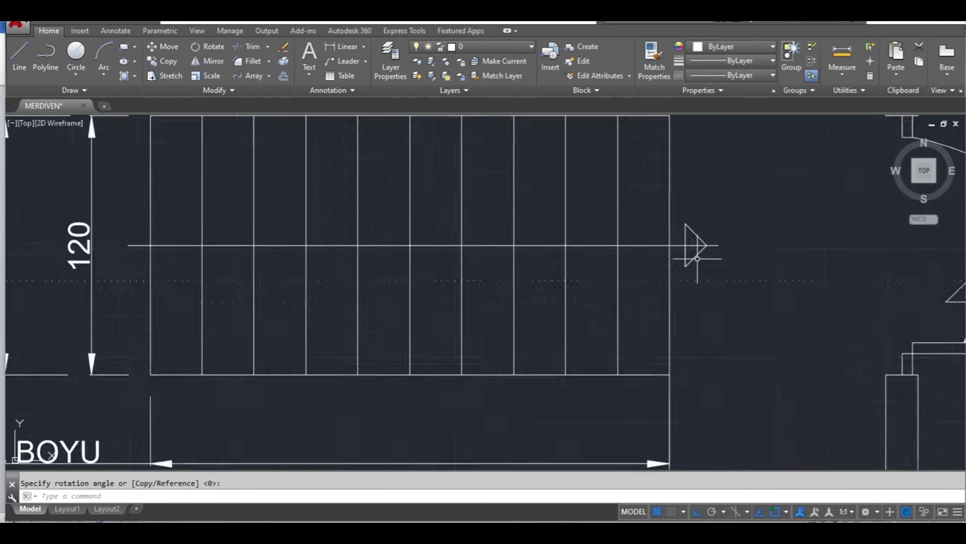
pyautogui.scroll(2, 680, 226)
pyautogui.press('Escape')
# Copy the arrow to the middle and the start of the walking line
pyautogui.click(661, 187)
pyautogui.click(727, 274)
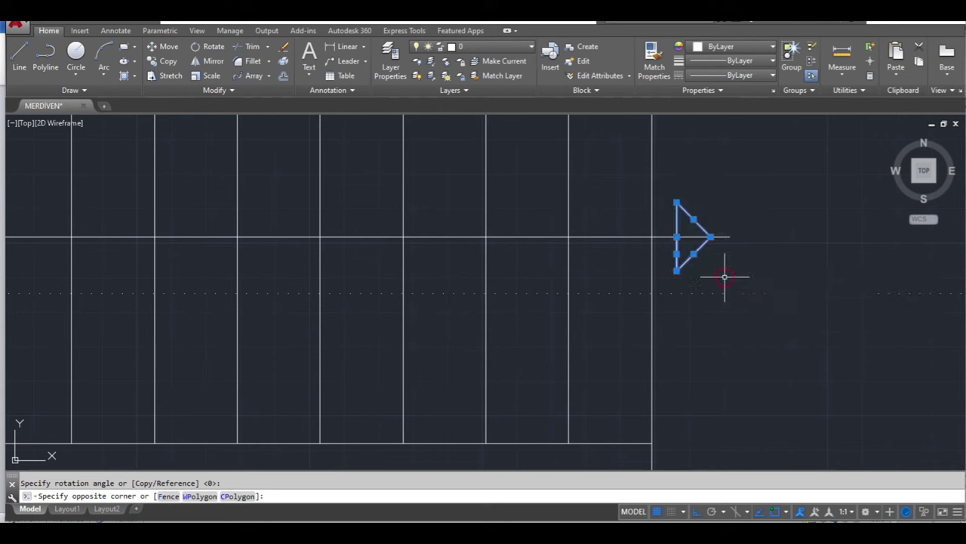
pyautogui.click(167, 62)
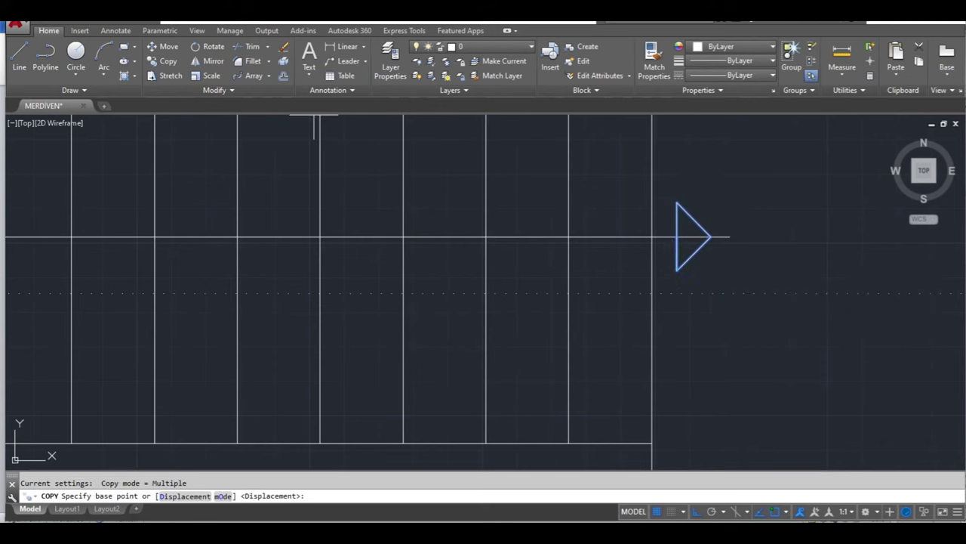
pyautogui.click(709, 237)
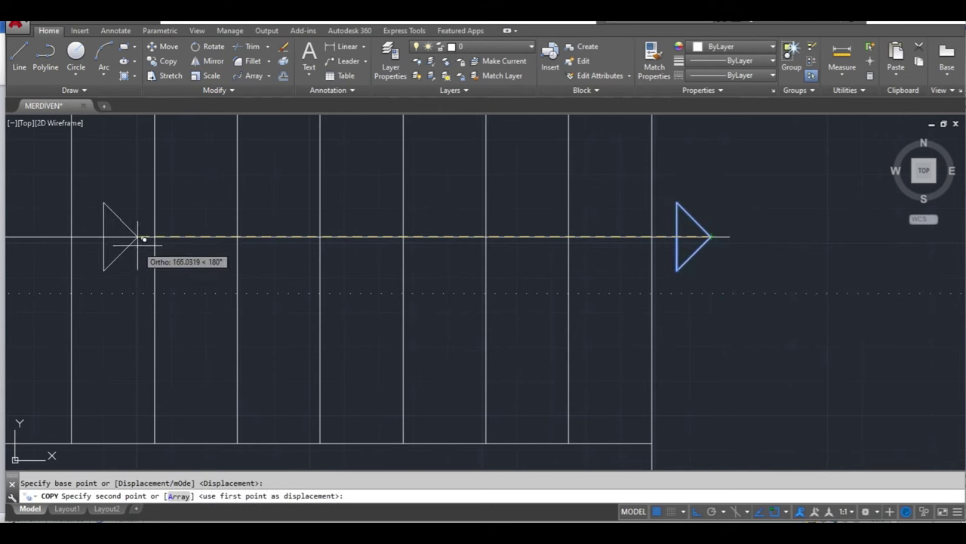
pyautogui.click(134, 268)
pyautogui.moveTo(140, 264)
pyautogui.mouseDown(button='middle')
pyautogui.moveTo(330, 298)
pyautogui.moveTo(787, 270)
pyautogui.mouseUp(button='middle')
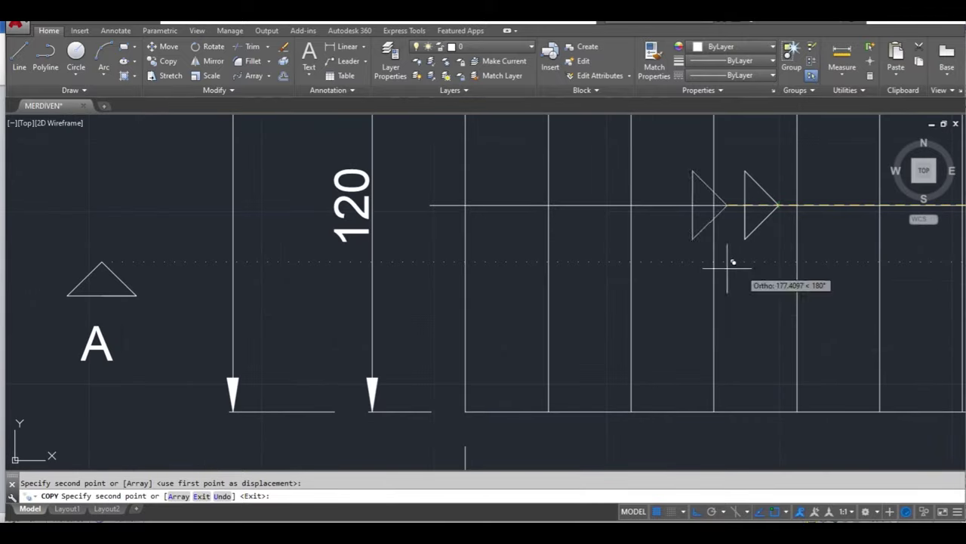
pyautogui.click(430, 204)
pyautogui.press('Return')
pyautogui.scroll(-5, 496, 343)
pyautogui.scroll(1, 529, 362)
pyautogui.scroll(1, 464, 356)
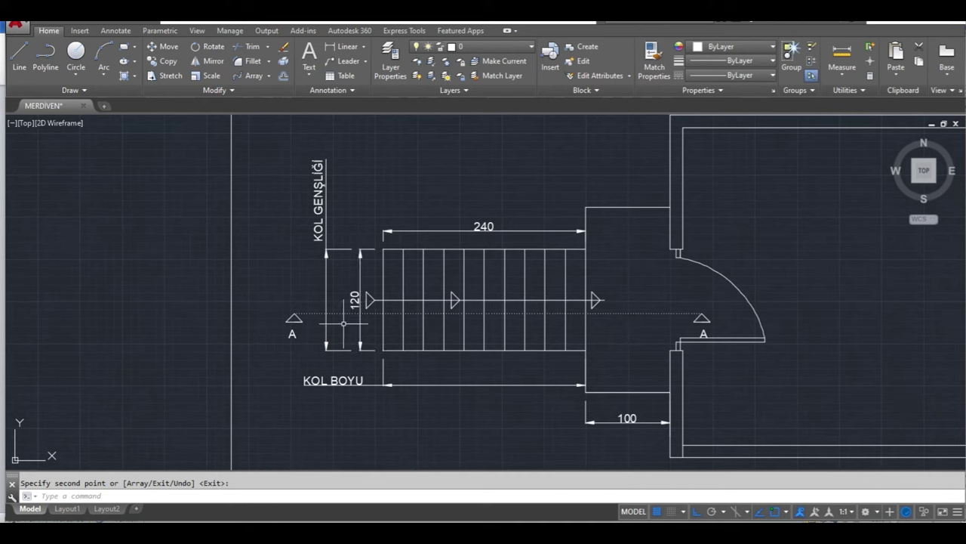
# Copy the section marker's A label and paste it beside the first tread
pyautogui.click(293, 334)
pyautogui.press('Return')
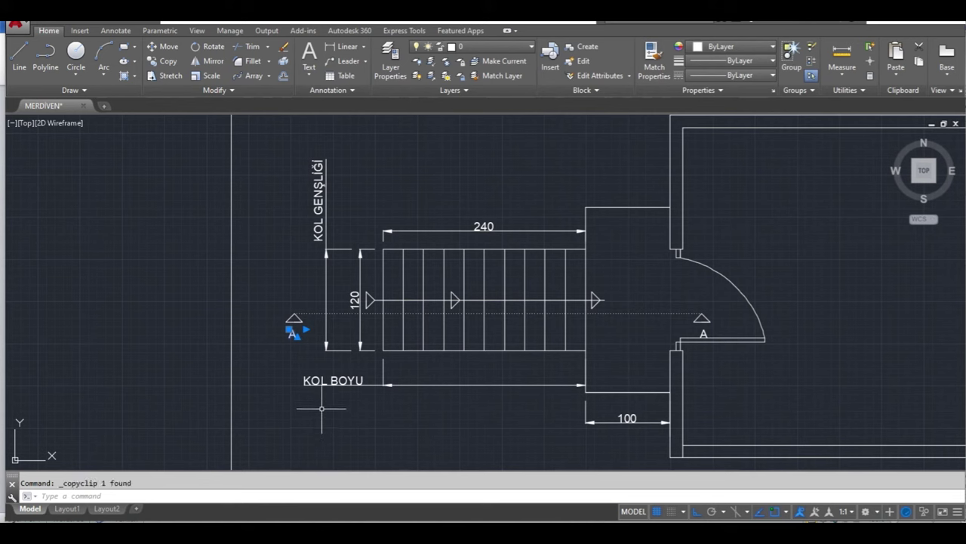
pyautogui.hotkey('ctrl', 'v')
pyautogui.scroll(2, 377, 298)
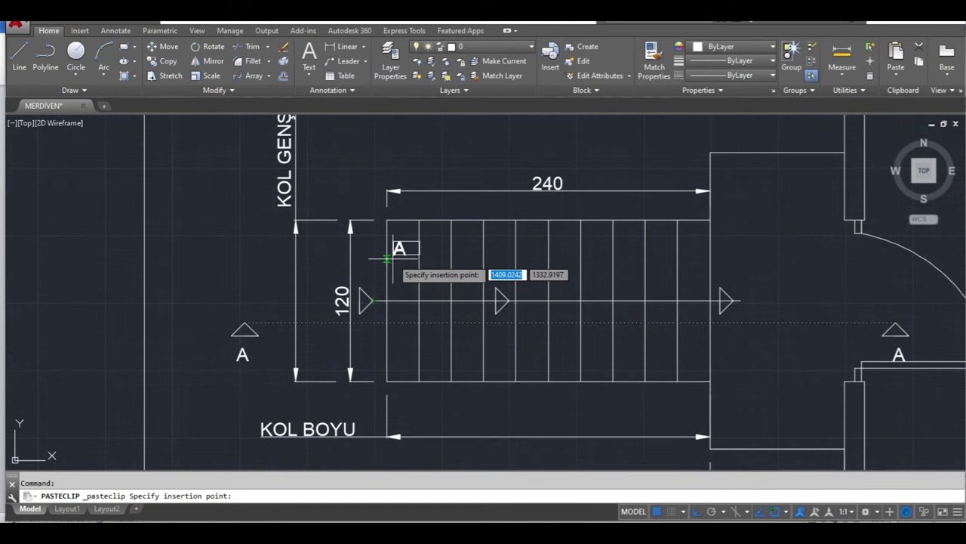
pyautogui.click(386, 259)
pyautogui.press('Escape')
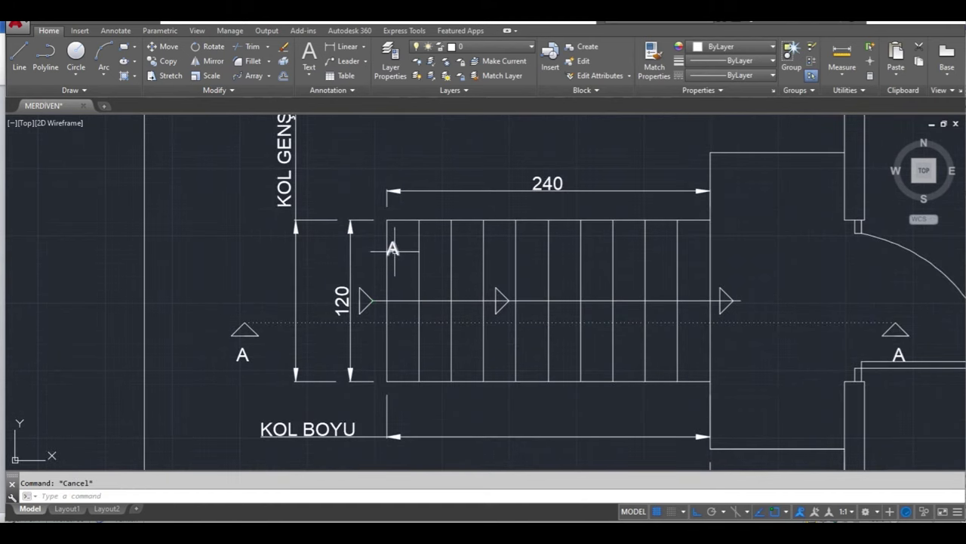
# Change the pasted label to 1 and move it inside the first tread
pyautogui.doubleClick(394, 251)
pyautogui.write('1')
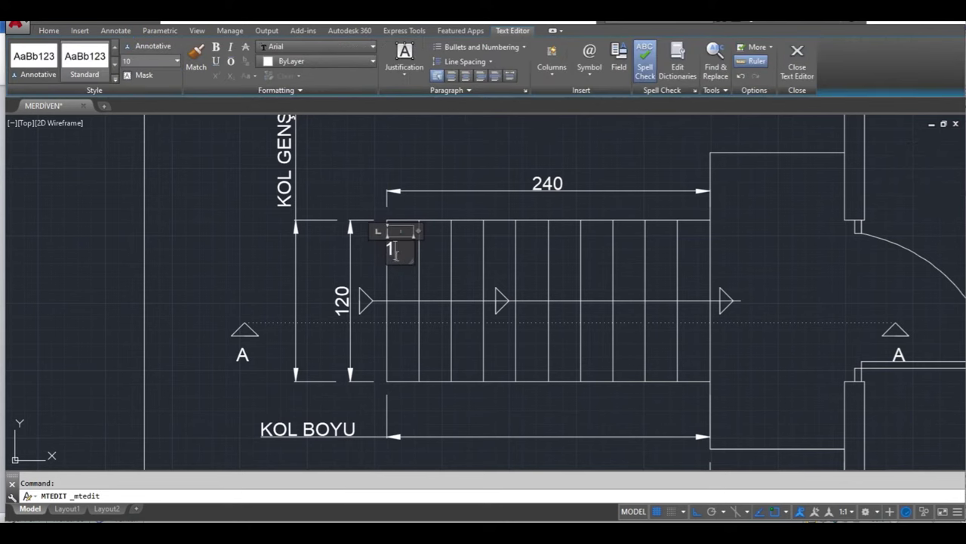
pyautogui.click(392, 275)
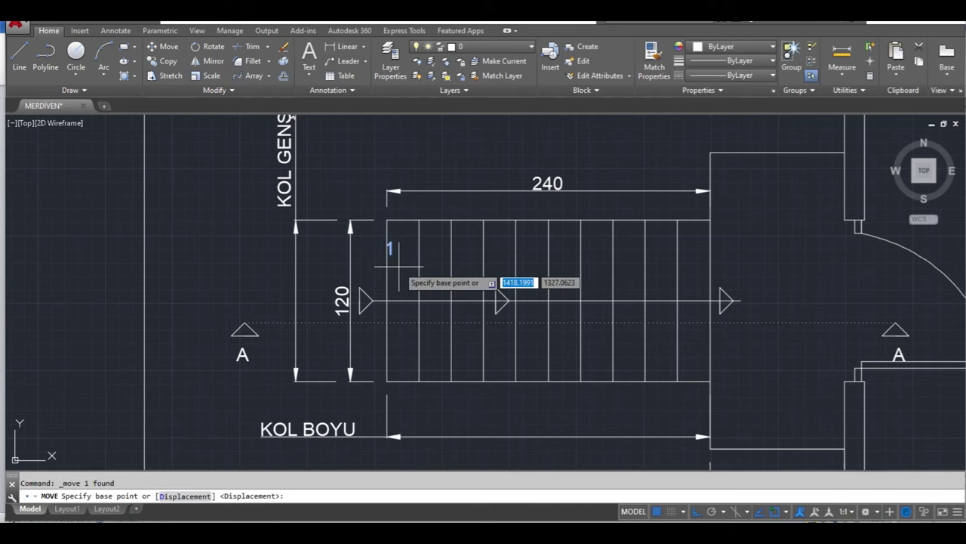
pyautogui.click(400, 257)
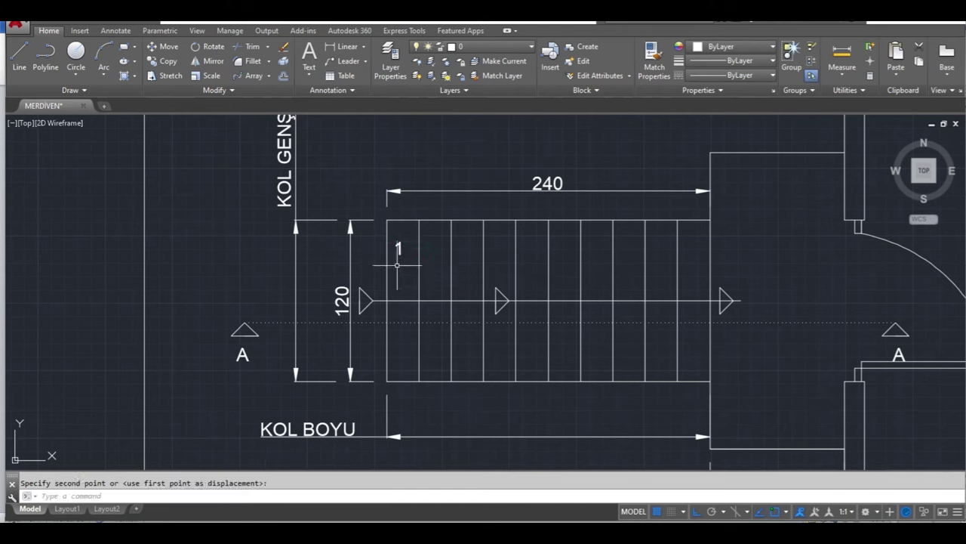
pyautogui.click(407, 265)
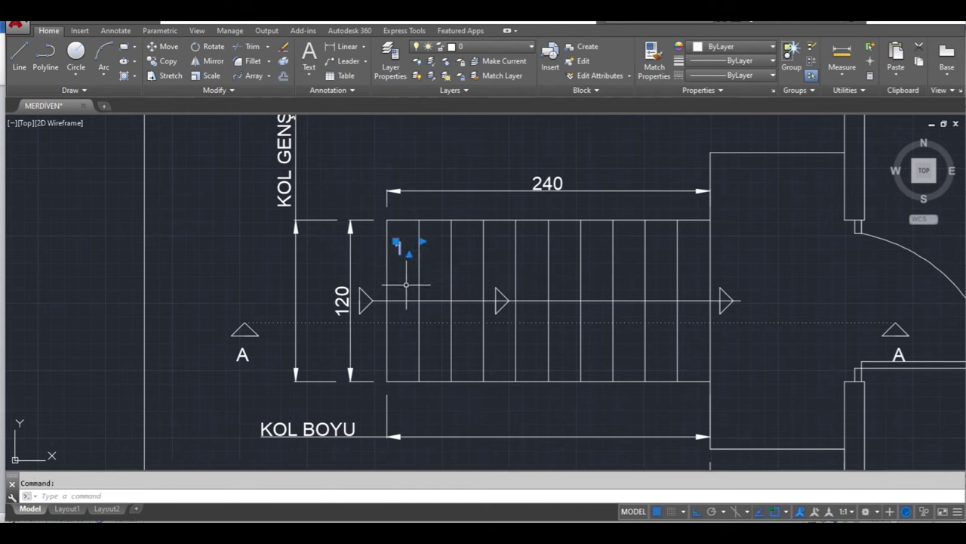
pyautogui.click(164, 61)
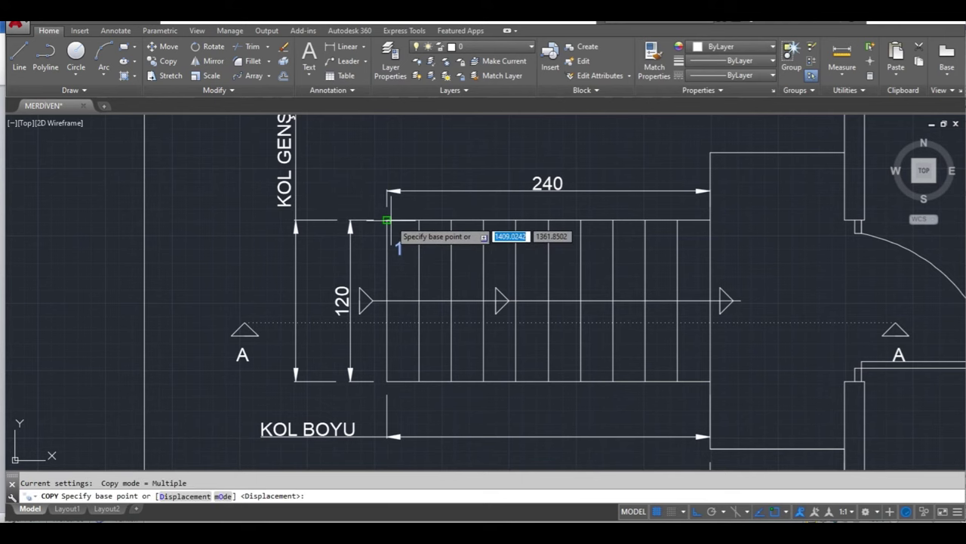
# Copy the 1 label into the second through tenth treads at tread-corner spacing
pyautogui.click(387, 219)
pyautogui.click(419, 220)
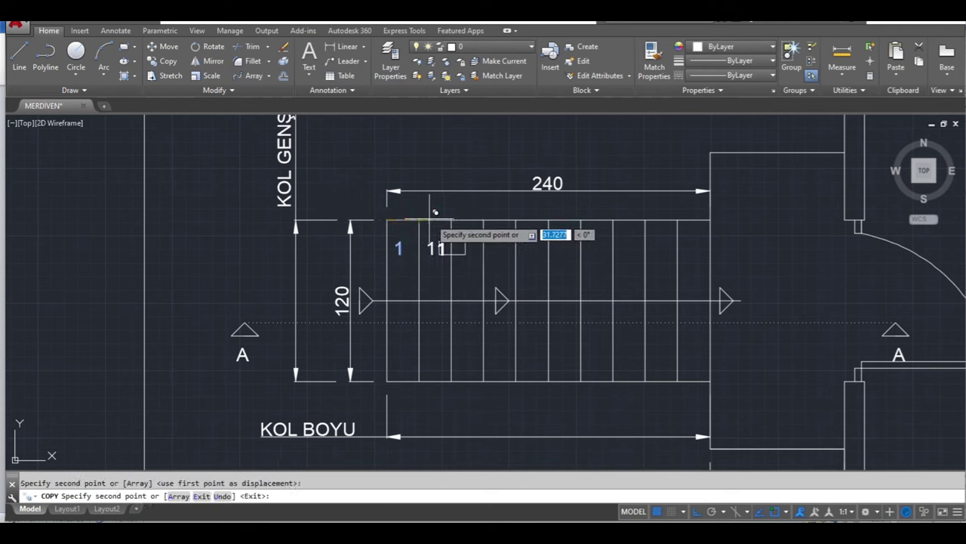
pyautogui.click(452, 220)
pyautogui.click(484, 220)
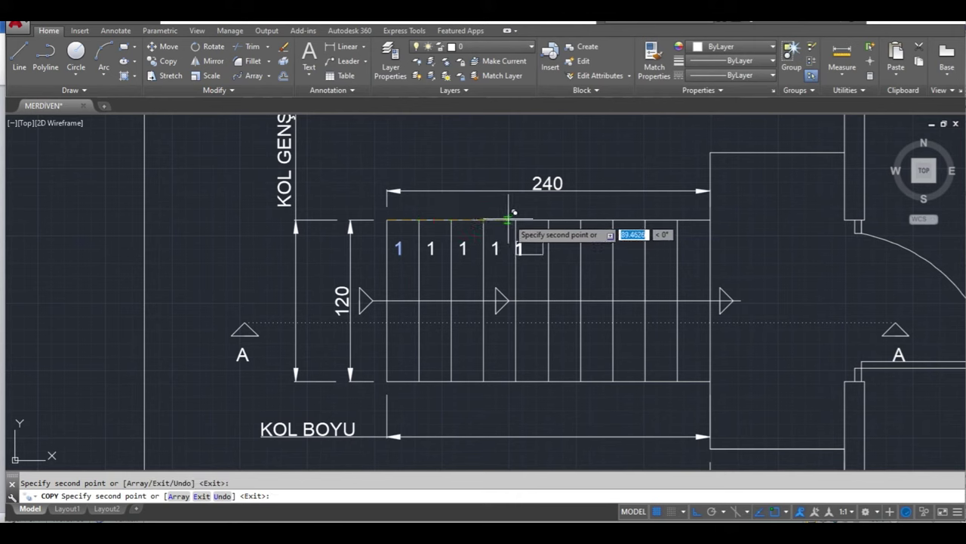
pyautogui.click(516, 220)
pyautogui.click(549, 220)
pyautogui.click(581, 220)
pyautogui.click(614, 219)
pyautogui.click(646, 220)
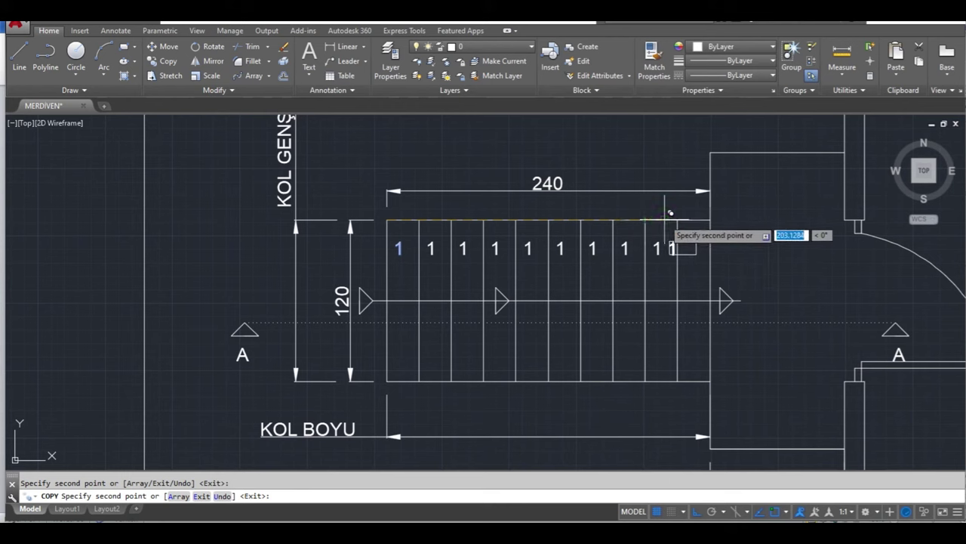
pyautogui.click(678, 219)
pyautogui.press('Escape')
# Renumber the second through fifth tread labels as 2, 3, 4 and 5
pyautogui.doubleClick(431, 248)
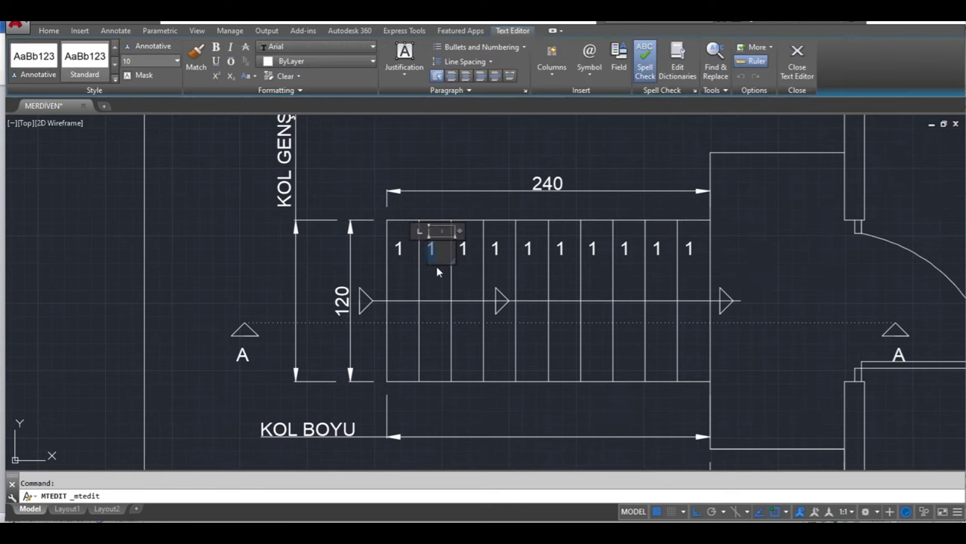
pyautogui.write('2')
pyautogui.click(463, 249)
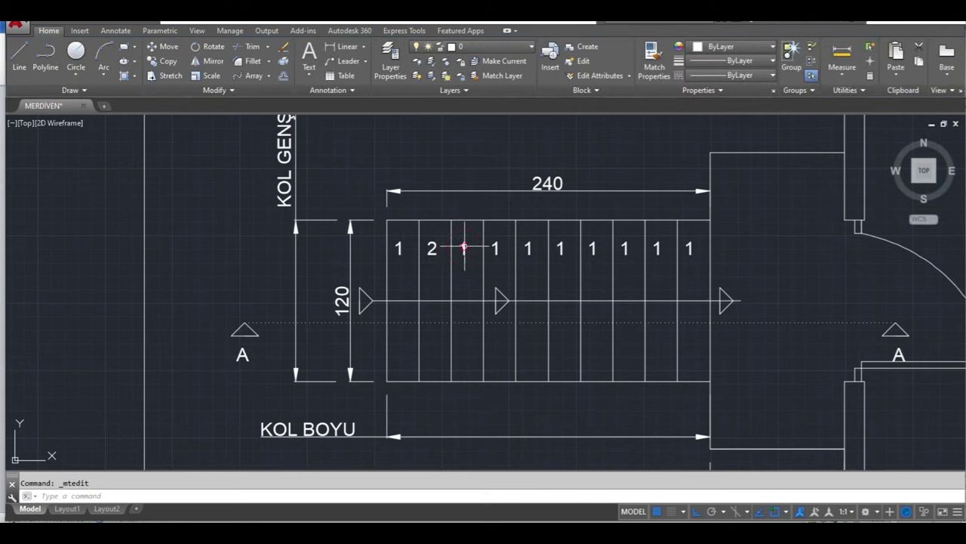
pyautogui.doubleClick(468, 249)
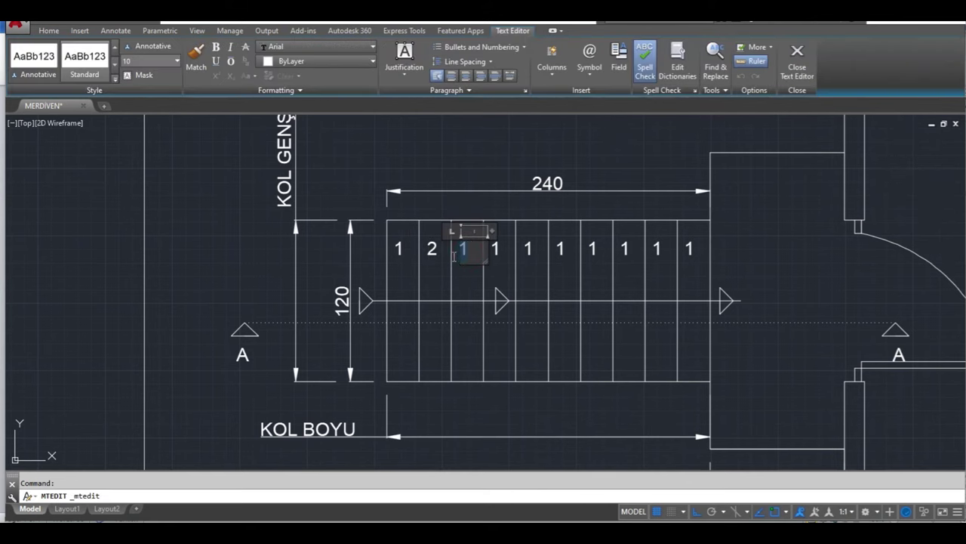
pyautogui.write('3')
pyautogui.click(496, 246)
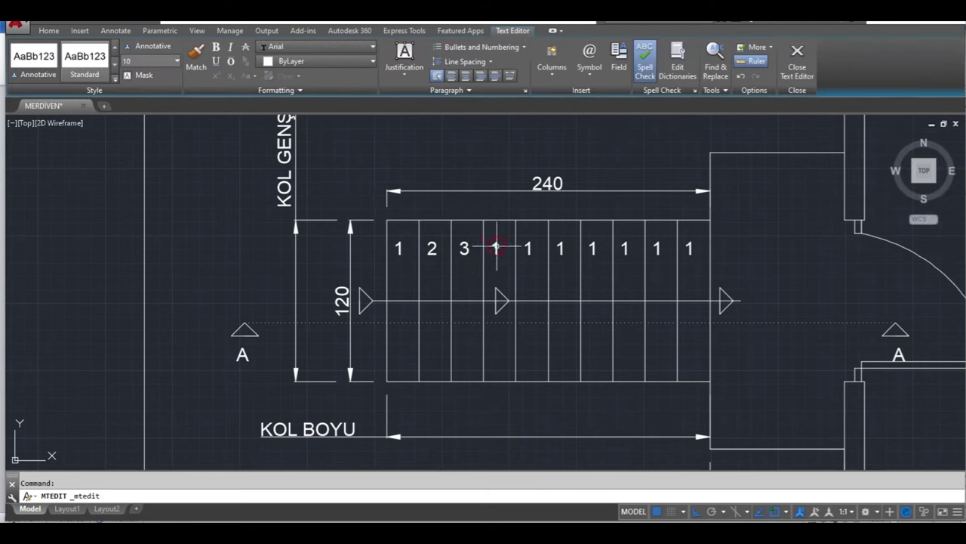
pyautogui.doubleClick(498, 249)
pyautogui.write('4')
pyautogui.click(529, 252)
pyautogui.doubleClick(531, 250)
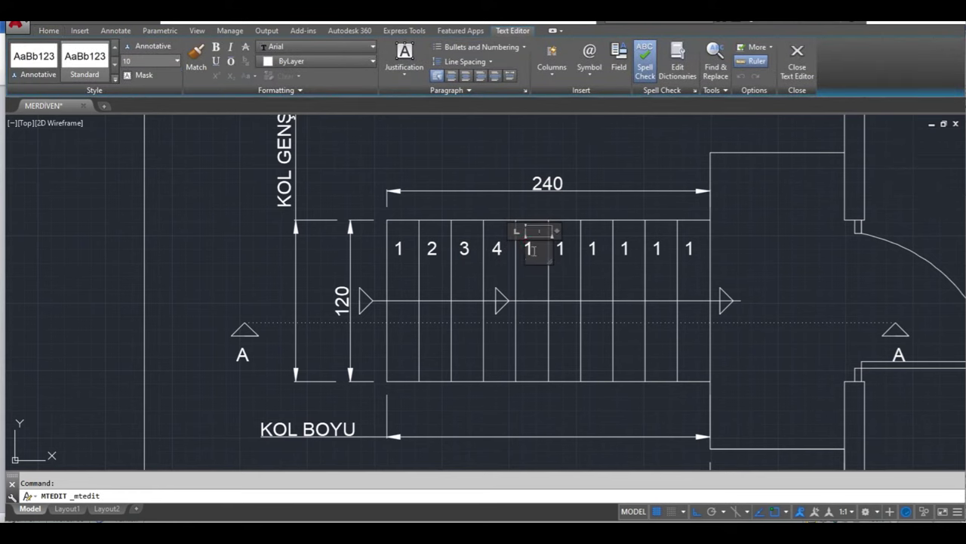
pyautogui.write('5')
pyautogui.click(565, 251)
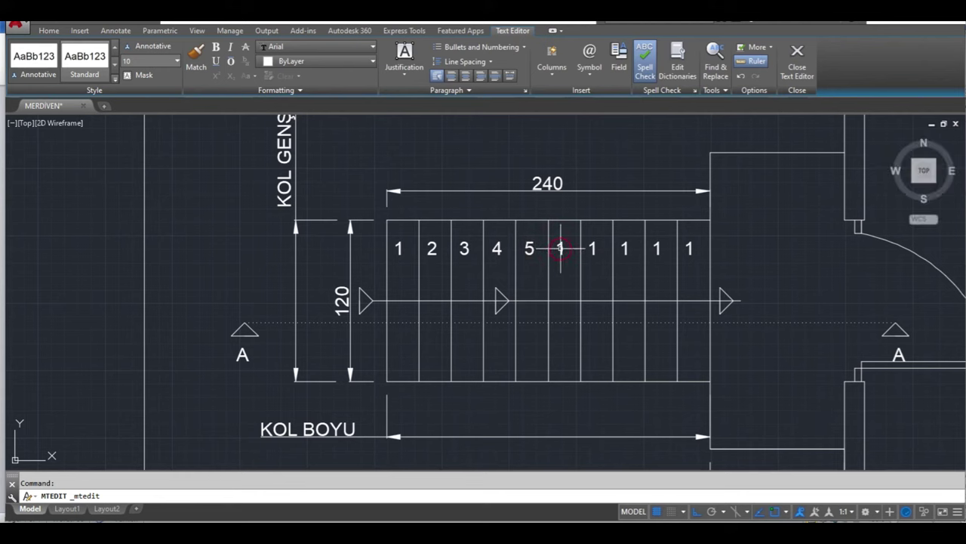
# Renumber the sixth through tenth tread labels as 6, 7, 8, 9 and 10
pyautogui.doubleClick(560, 248)
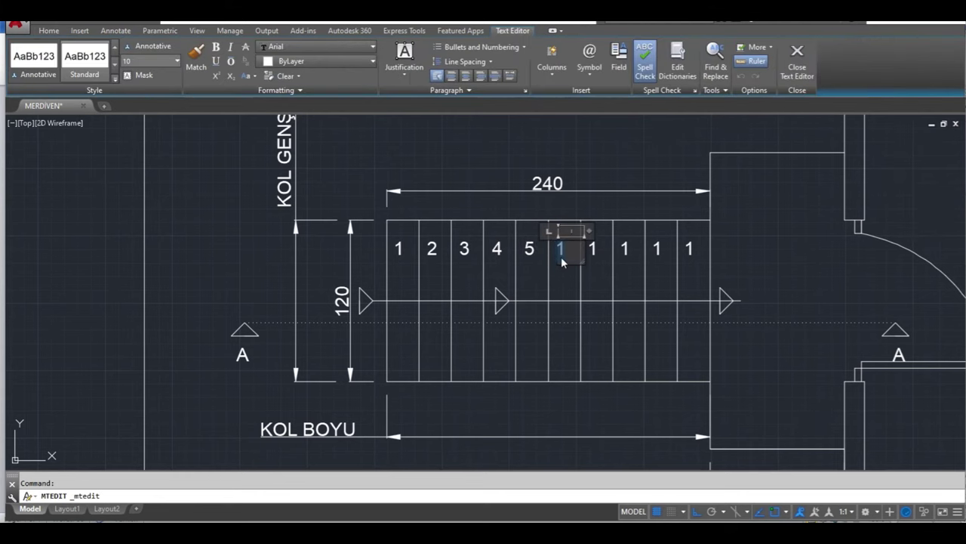
pyautogui.write('6')
pyautogui.click(595, 249)
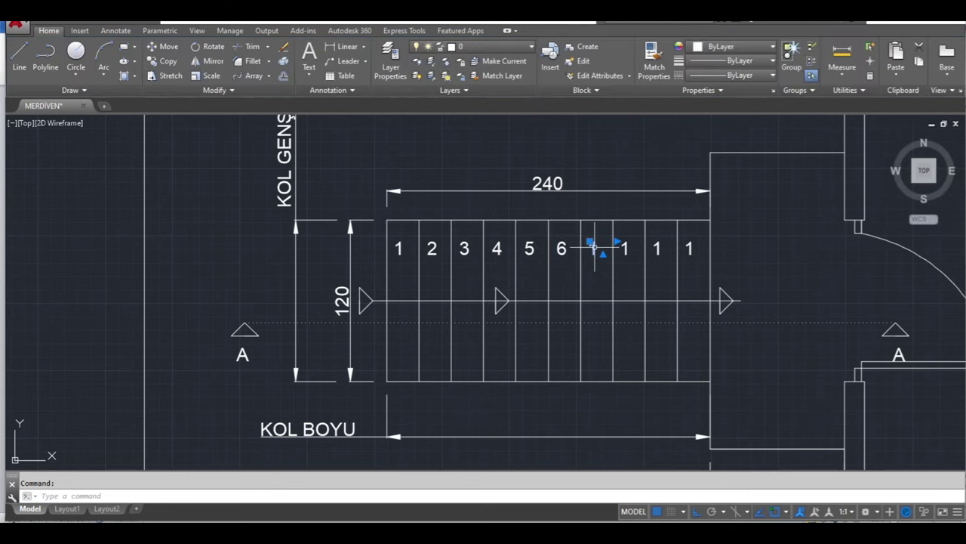
pyautogui.doubleClick(596, 249)
pyautogui.write('7')
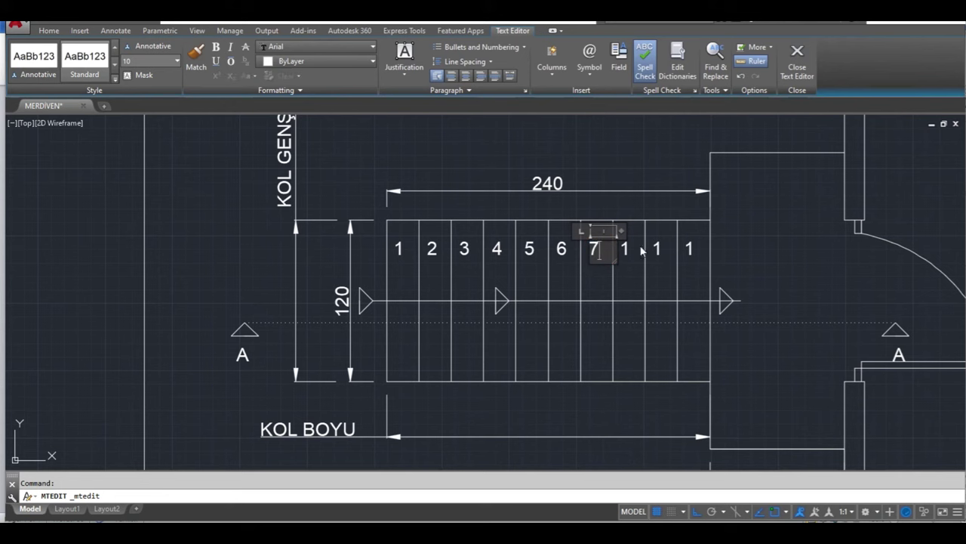
pyautogui.click(625, 249)
pyautogui.doubleClick(625, 249)
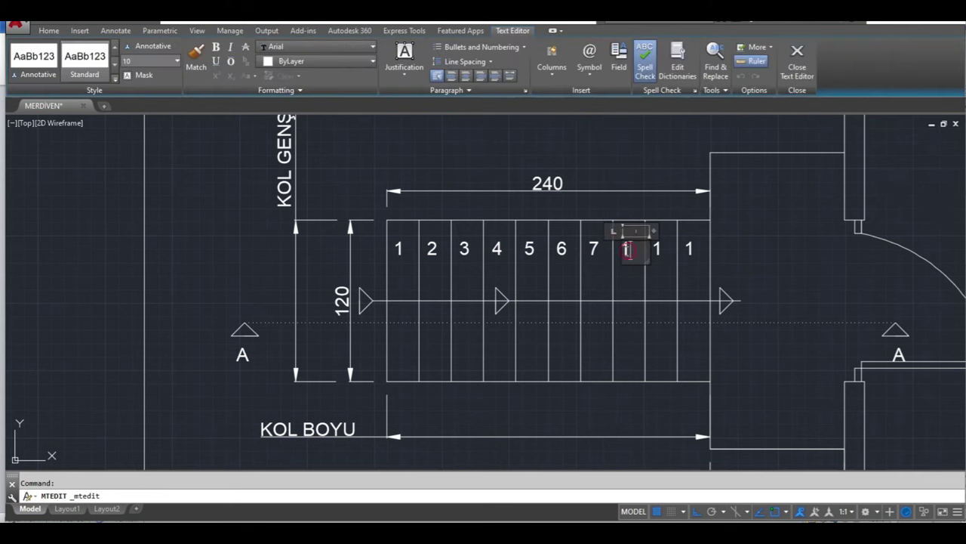
pyautogui.write('8')
pyautogui.click(661, 256)
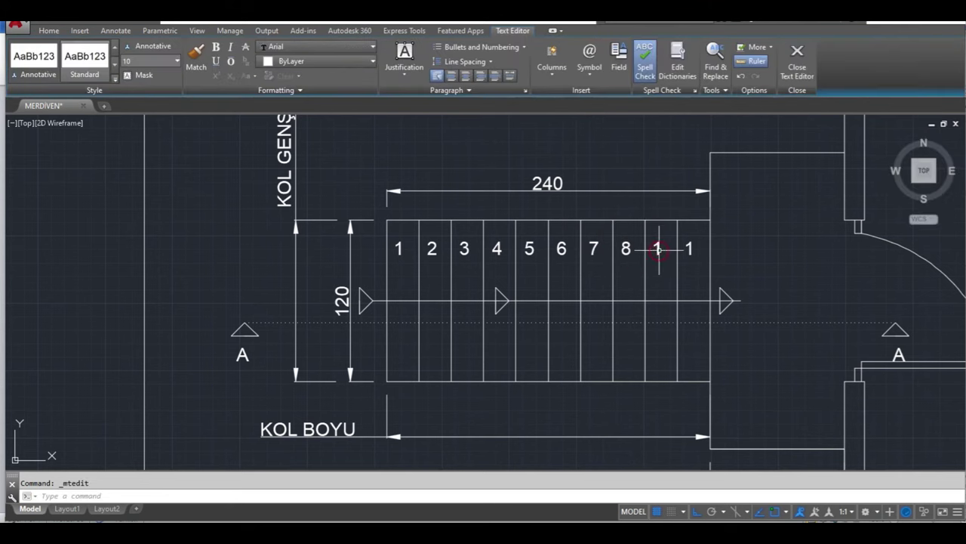
pyautogui.doubleClick(660, 254)
pyautogui.write('9')
pyautogui.click(693, 257)
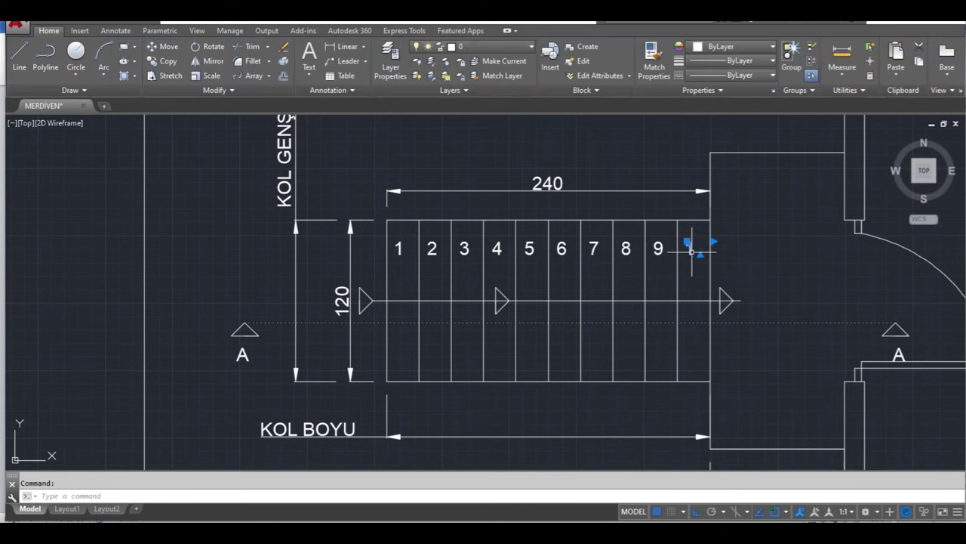
pyautogui.doubleClick(692, 254)
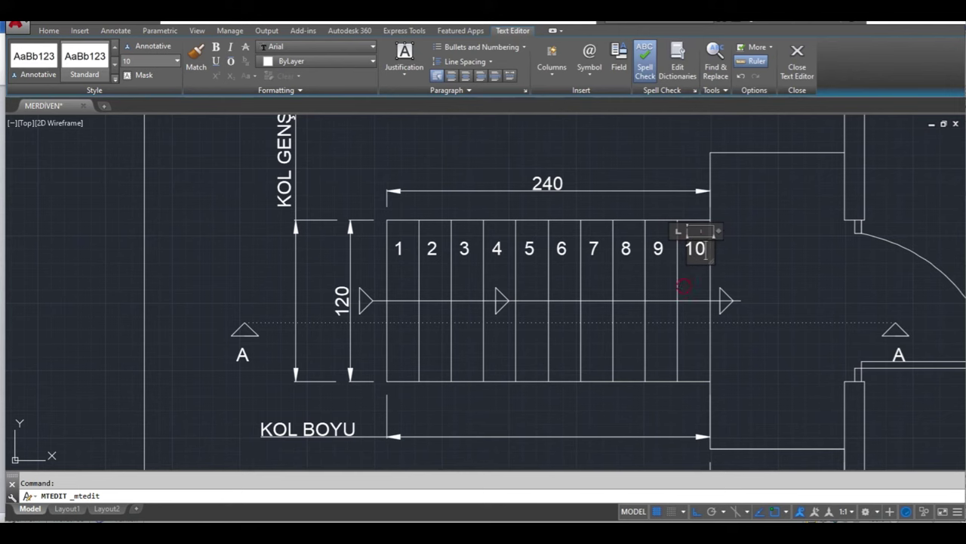
pyautogui.click(683, 286)
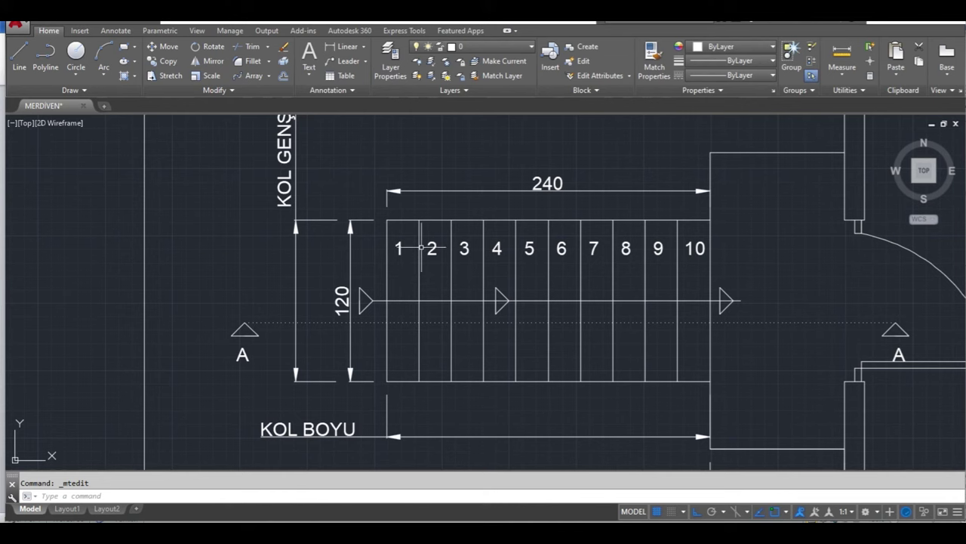
pyautogui.moveTo(394, 219); pyautogui.dragTo(336, 192, button='middle')
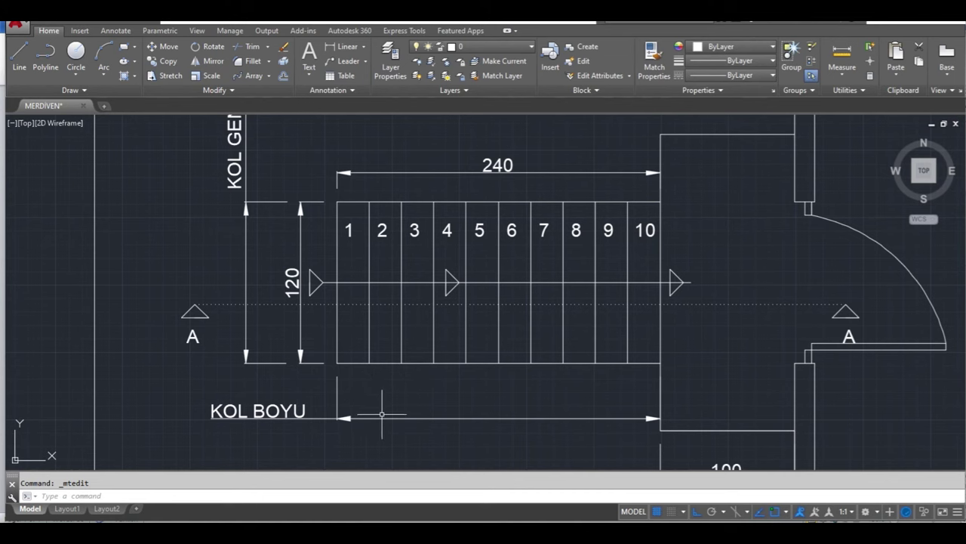
pyautogui.moveTo(410, 395); pyautogui.dragTo(375, 318, button='middle')
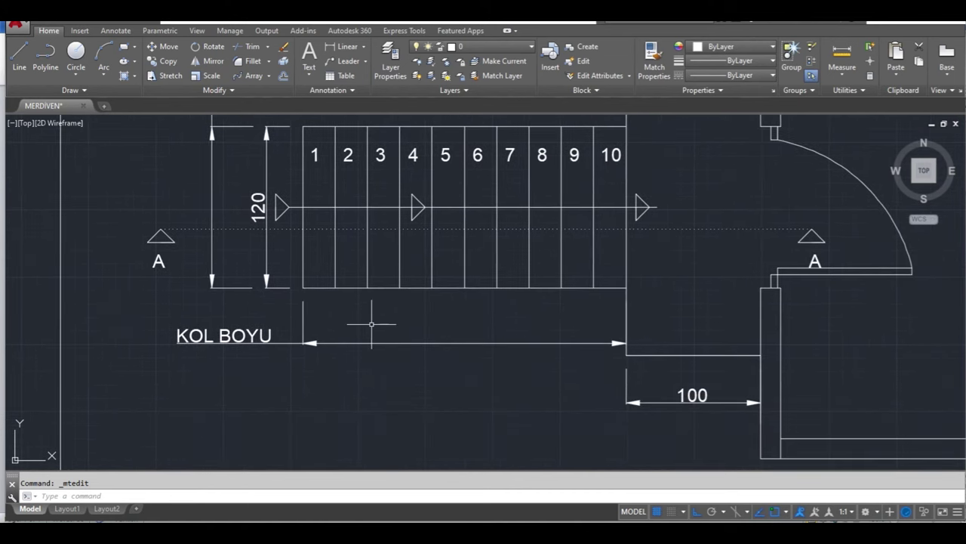
pyautogui.scroll(-2, 376, 318)
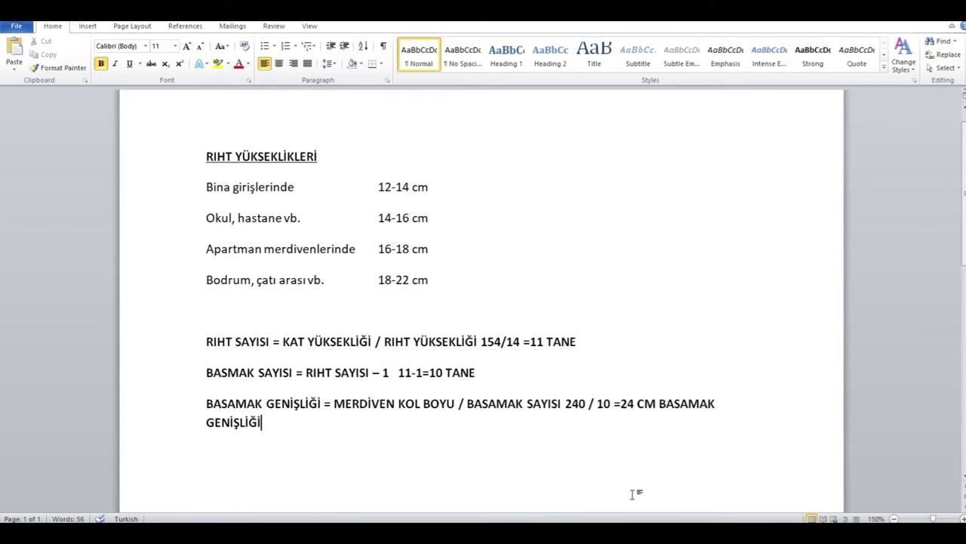
# Highlight the Word riser height ranges from 12-14 cm to 18-22 cm, pointing out 22
pyautogui.moveTo(369, 189)
pyautogui.mouseDown()
pyautogui.moveTo(436, 225)
pyautogui.moveTo(442, 291)
pyautogui.mouseUp()
pyautogui.click(385, 190)
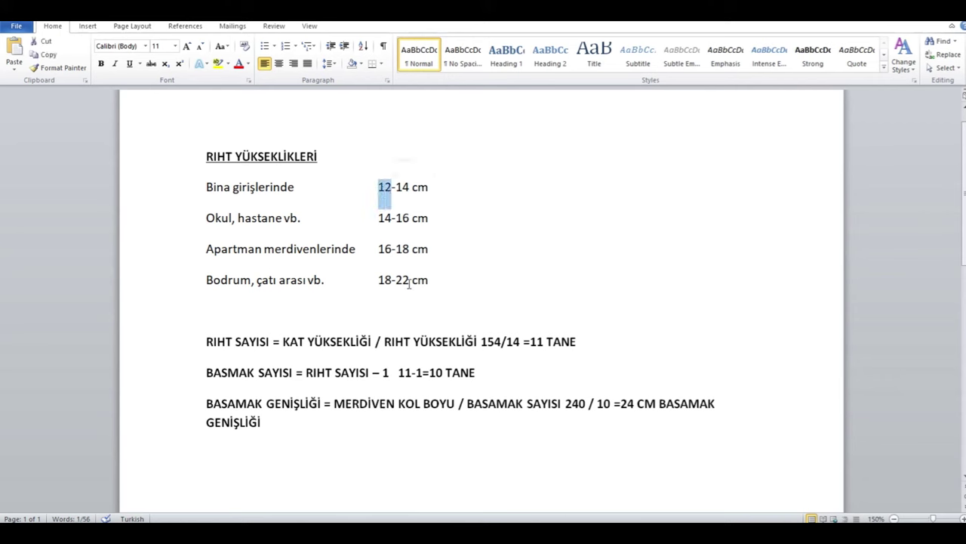
pyautogui.moveTo(407, 280); pyautogui.dragTo(401, 280)
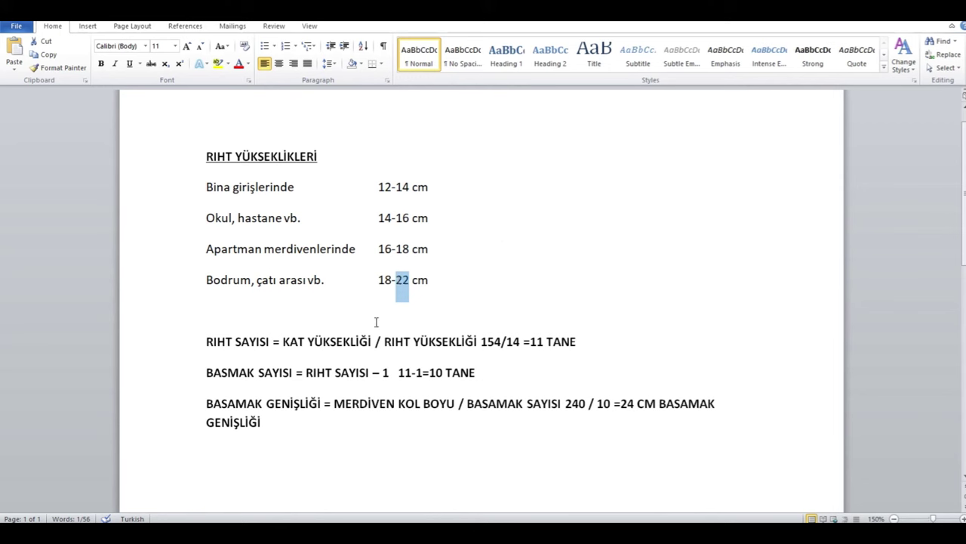
pyautogui.click(306, 303)
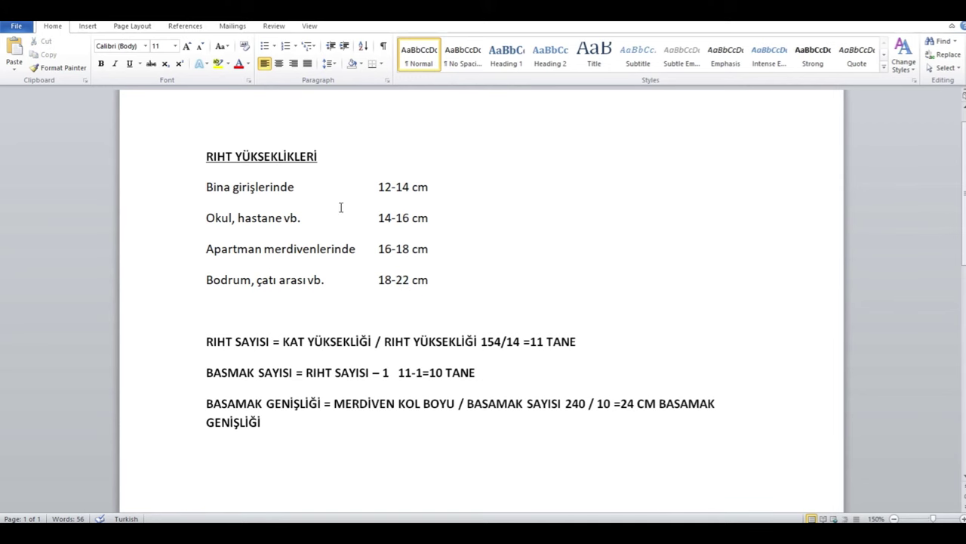
pyautogui.moveTo(373, 191)
pyautogui.mouseDown()
pyautogui.moveTo(438, 209)
pyautogui.moveTo(429, 301)
pyautogui.mouseUp()
pyautogui.click(429, 296)
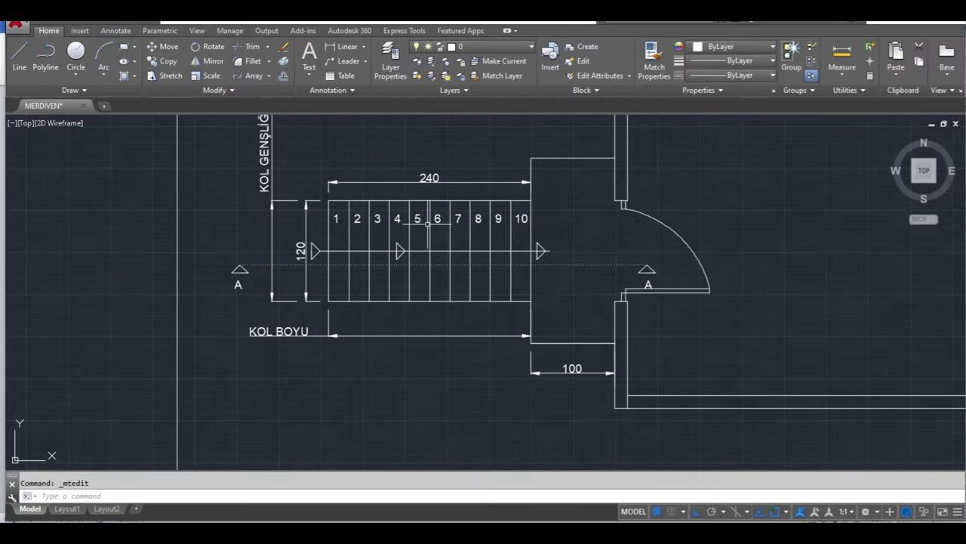
pyautogui.moveTo(413, 250); pyautogui.dragTo(413, 306, button='middle')
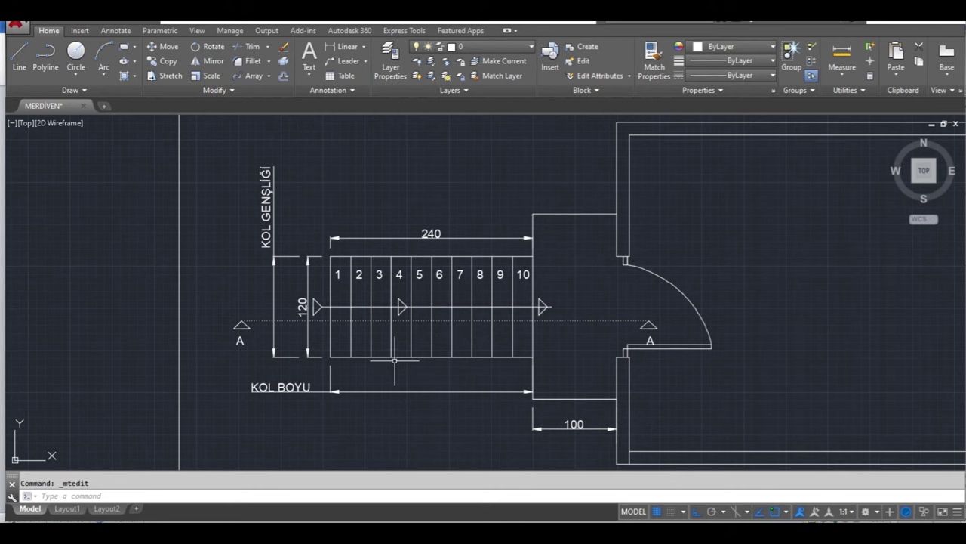
# Pan and zoom below the plan to frame the sloped and hatched stair sections
pyautogui.scroll(-2, 397, 365)
pyautogui.moveTo(430, 364); pyautogui.dragTo(376, 336, button='middle')
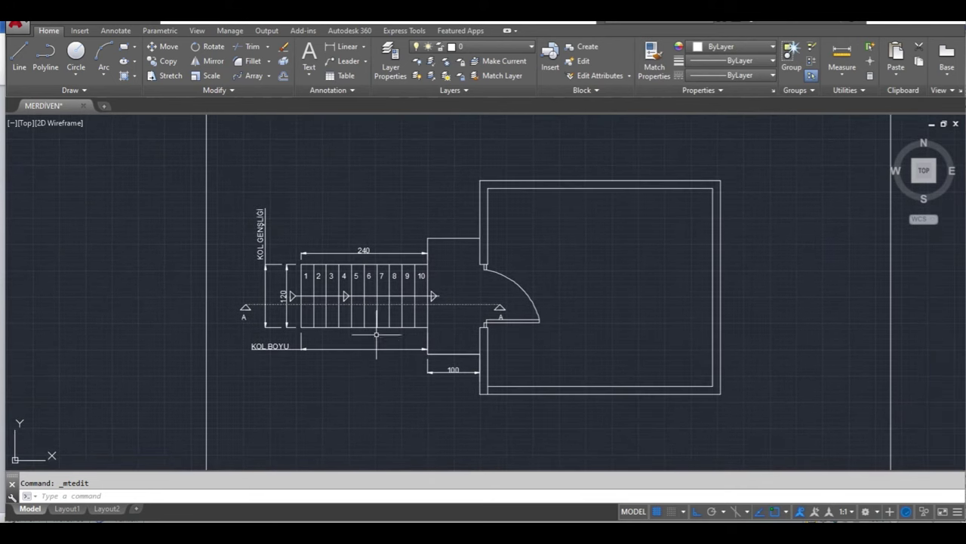
pyautogui.scroll(-2, 357, 360)
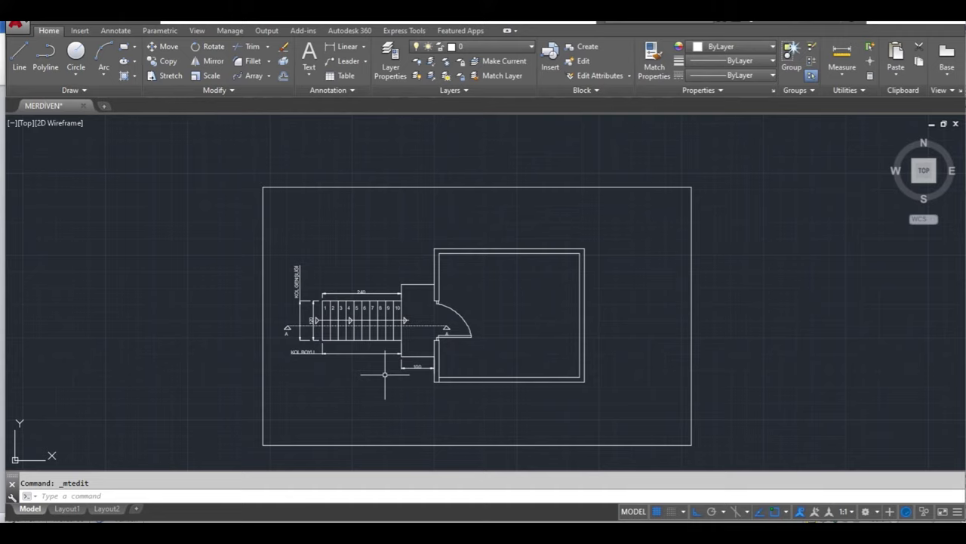
pyautogui.moveTo(395, 385)
pyautogui.mouseDown(button='middle')
pyautogui.moveTo(393, 295)
pyautogui.moveTo(373, 260)
pyautogui.moveTo(385, 171)
pyautogui.mouseUp(button='middle')
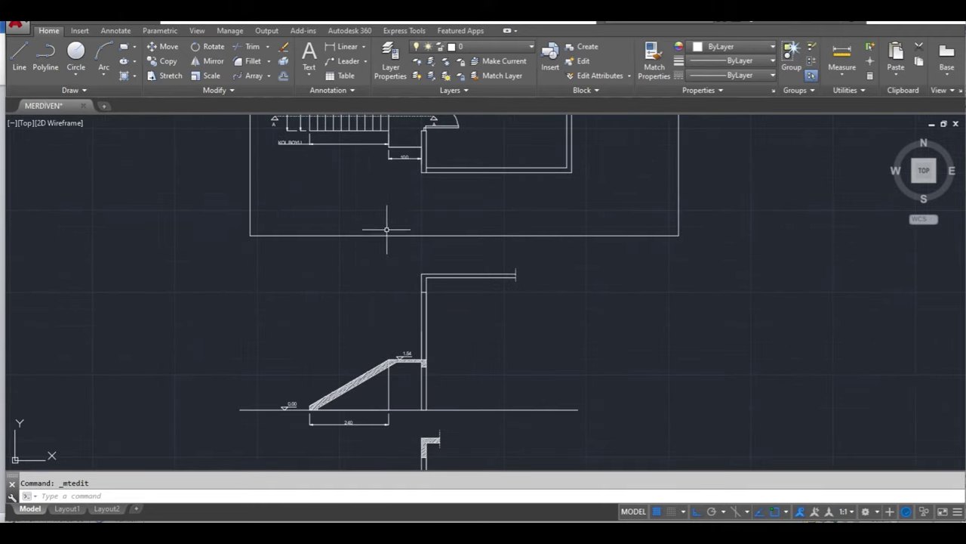
pyautogui.moveTo(453, 407); pyautogui.dragTo(502, 230, button='middle')
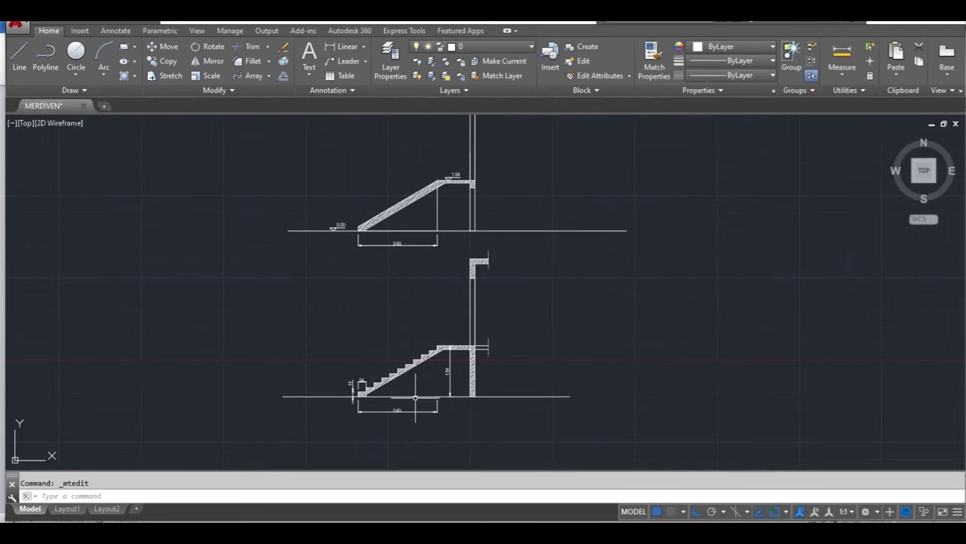
pyautogui.scroll(2, 411, 401)
pyautogui.scroll(2, 411, 399)
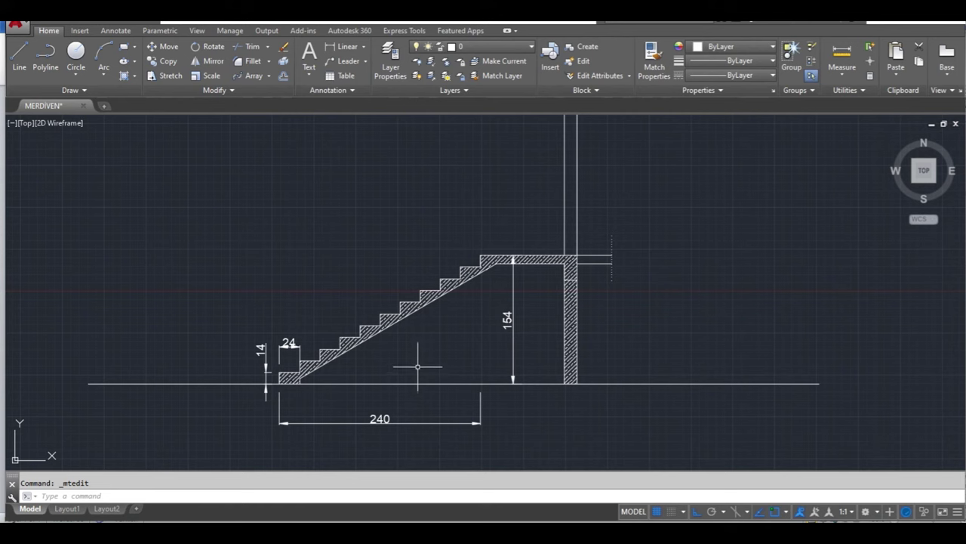
pyautogui.scroll(-2, 417, 367)
pyautogui.scroll(-2, 419, 358)
pyautogui.moveTo(625, 315)
pyautogui.mouseDown(button='middle')
pyautogui.moveTo(434, 367)
pyautogui.moveTo(446, 367)
pyautogui.mouseUp(button='middle')
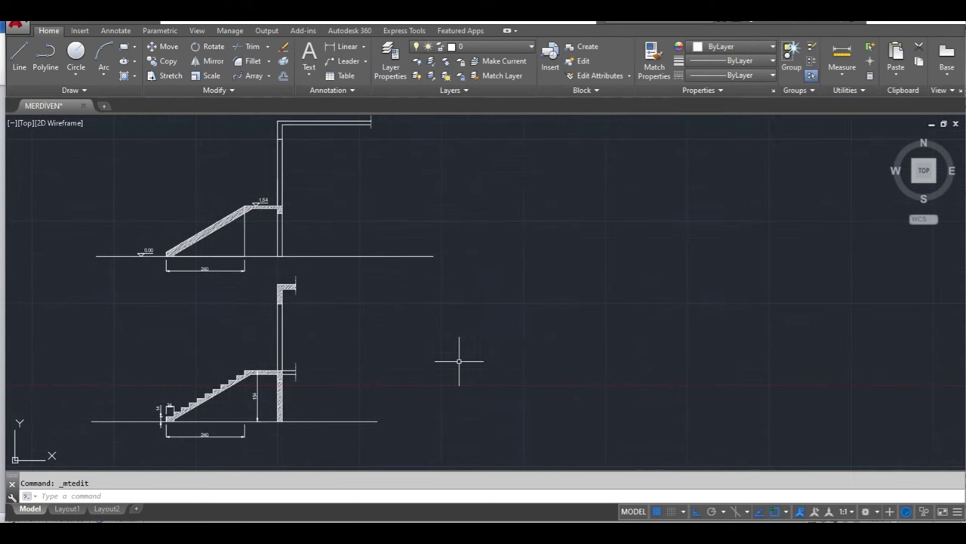